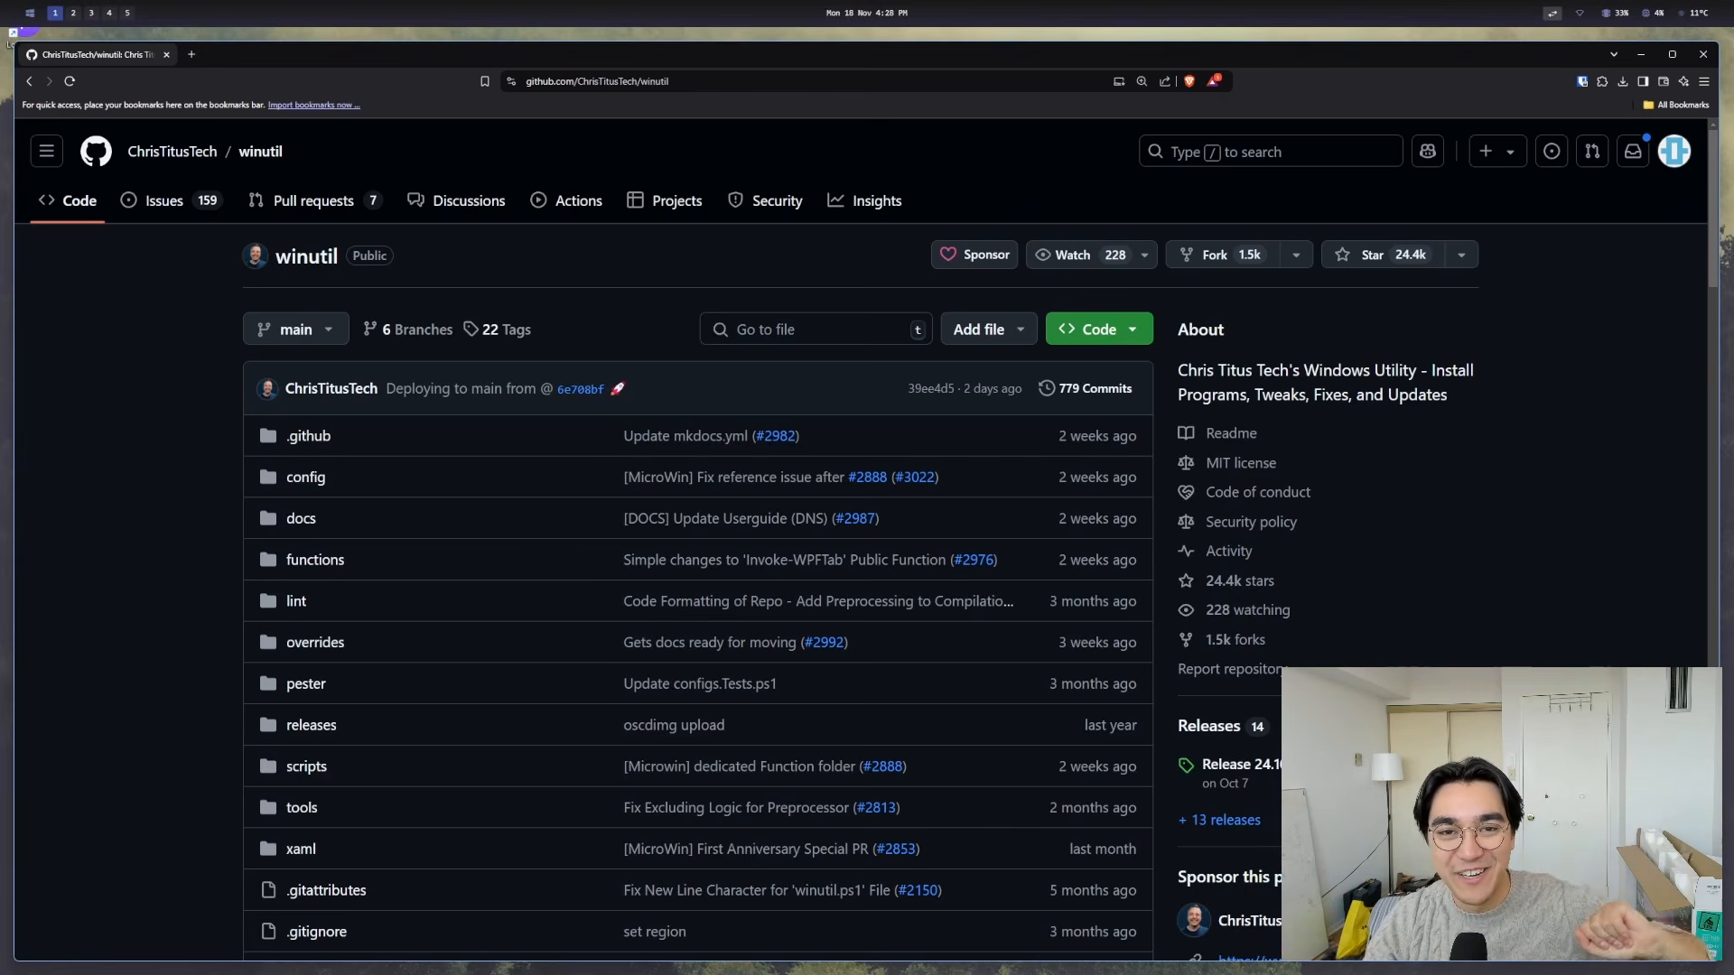
- Copy the stable branch launch command from the winutil README and run it in a terminal
scroll(1057, 773, down, 10)
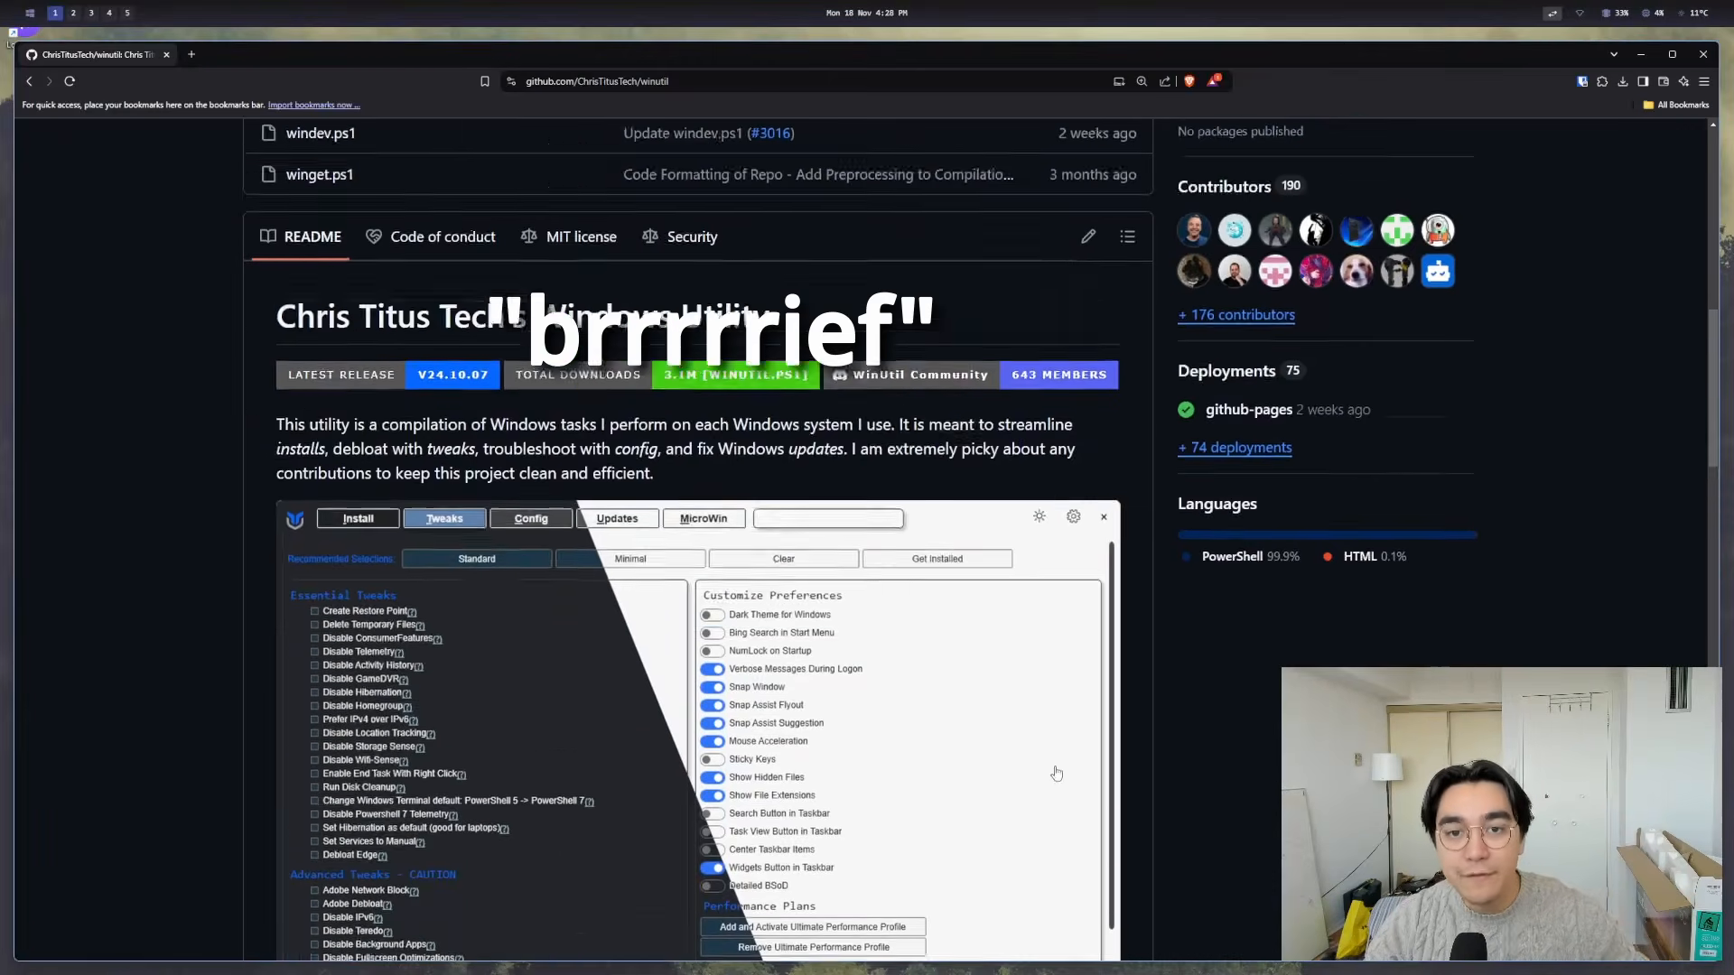
scroll(1058, 773, down, 5)
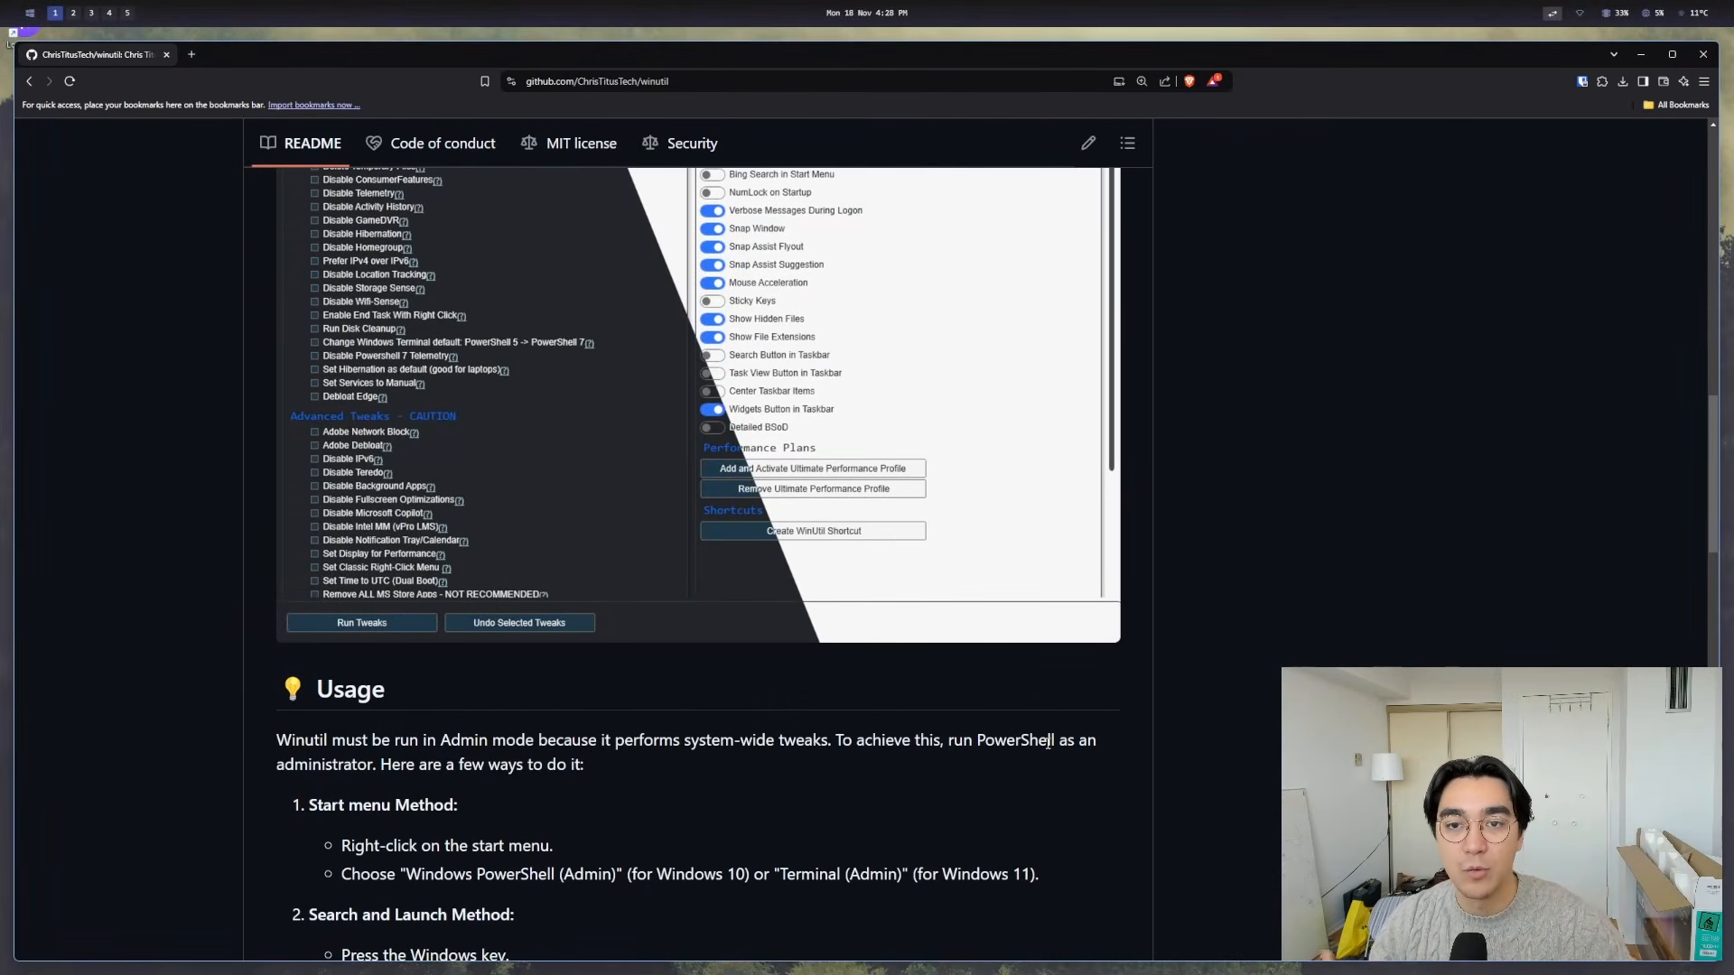
scroll(1048, 740, down, 4)
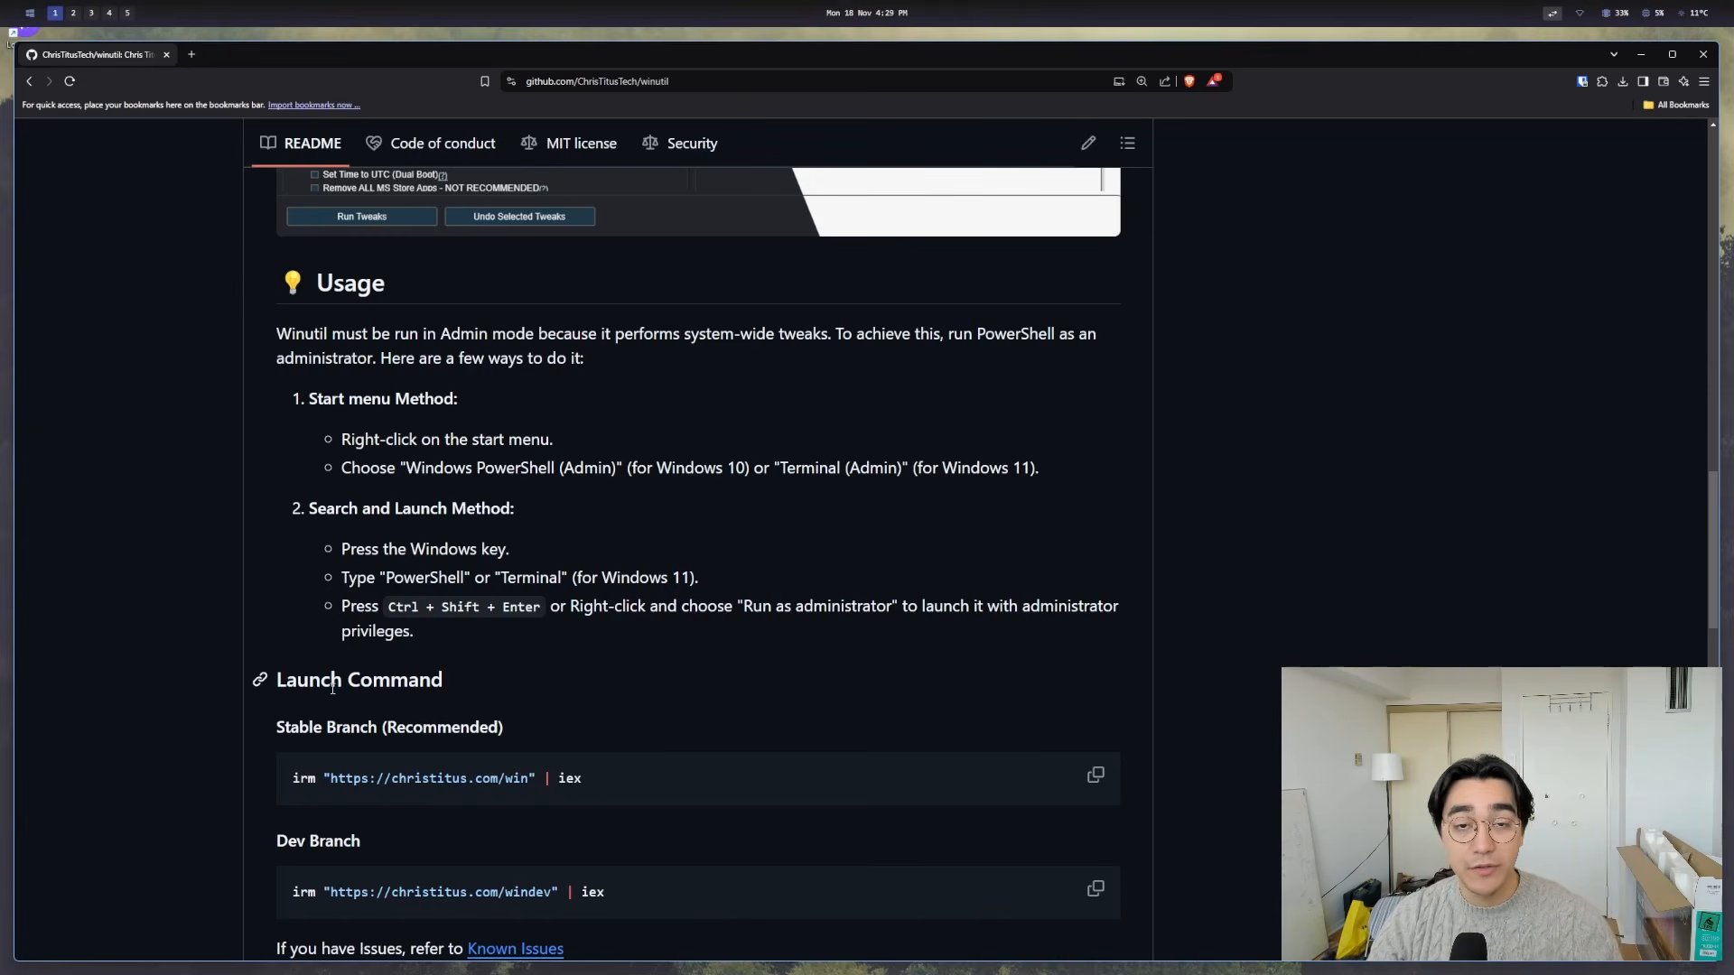
click(1095, 776)
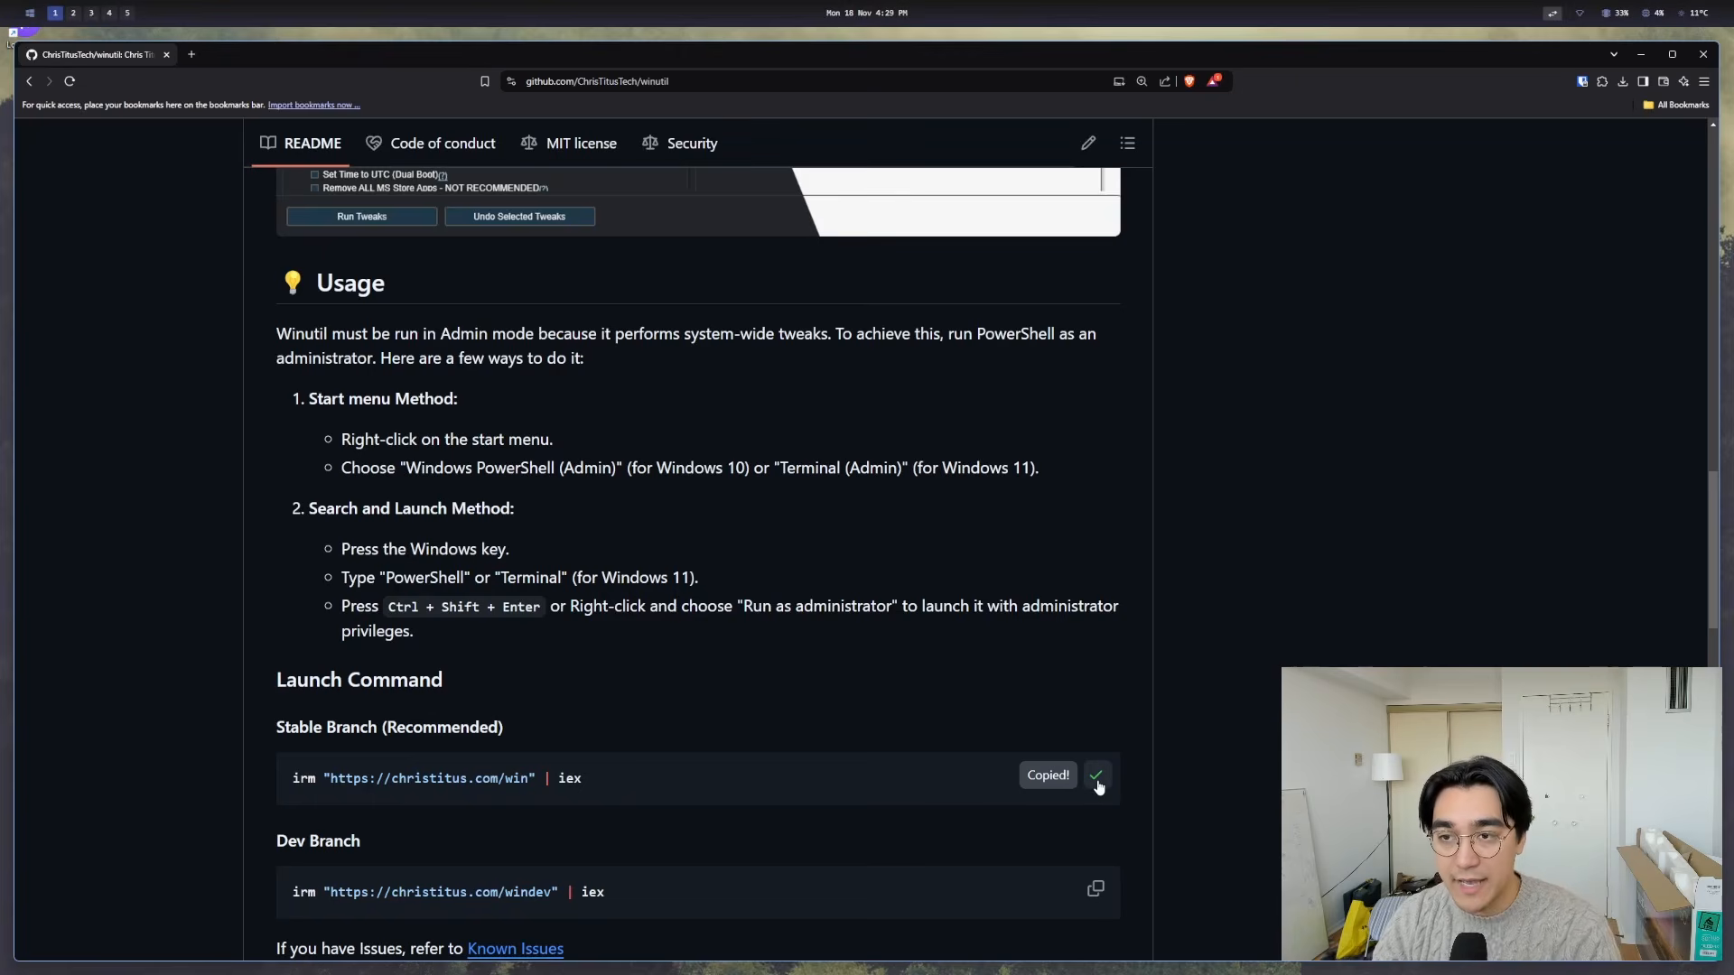
key(alt+Return)
key(ctrl+v)
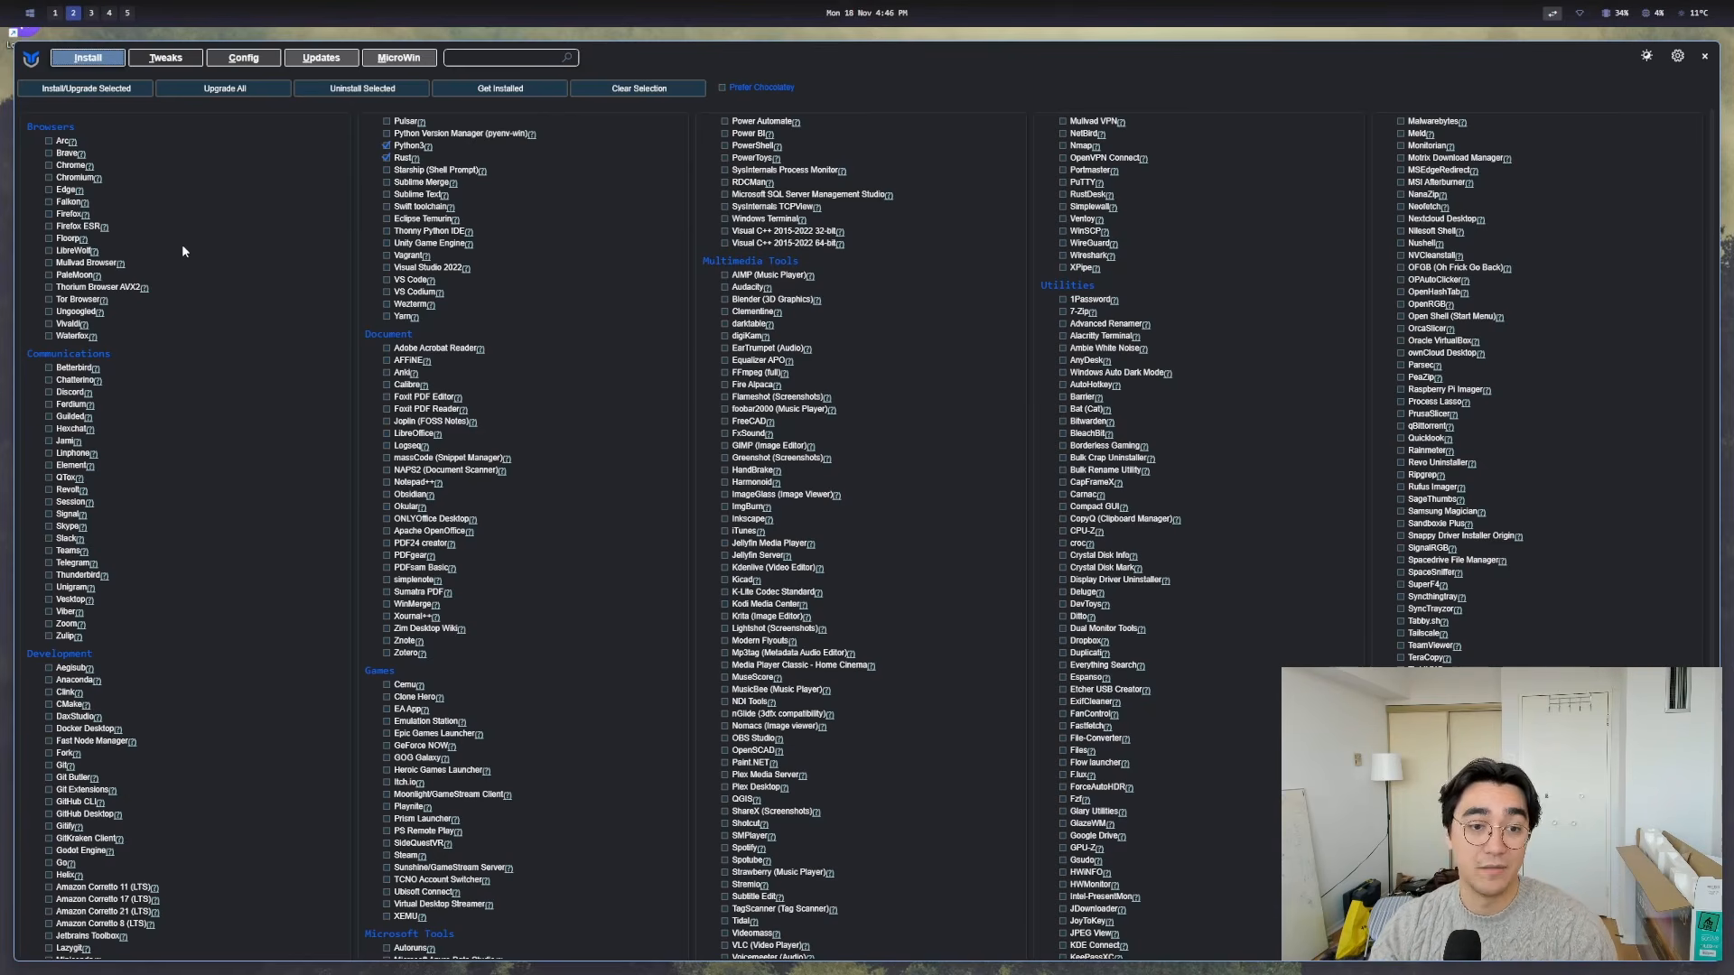
- Select the Standard recommended tweaks, plus Disable Notification Tray/Calendar and Remove OneDrive
scroll(183, 569, down, 3)
scroll(280, 640, up, 3)
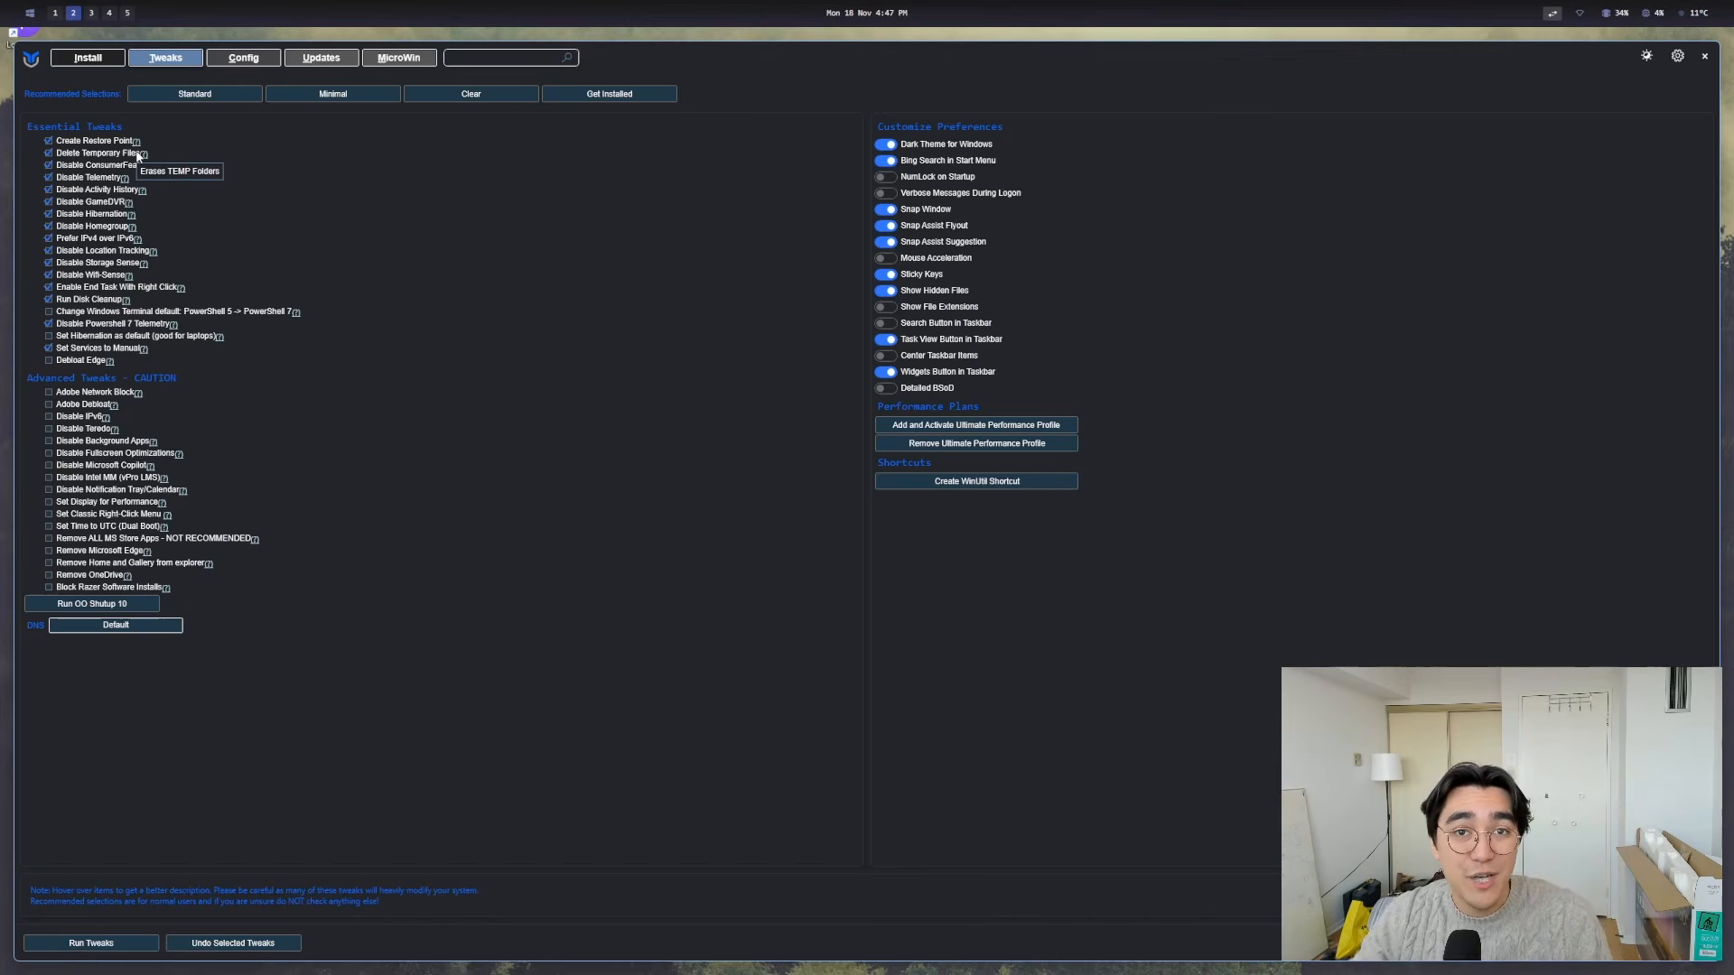
click(175, 96)
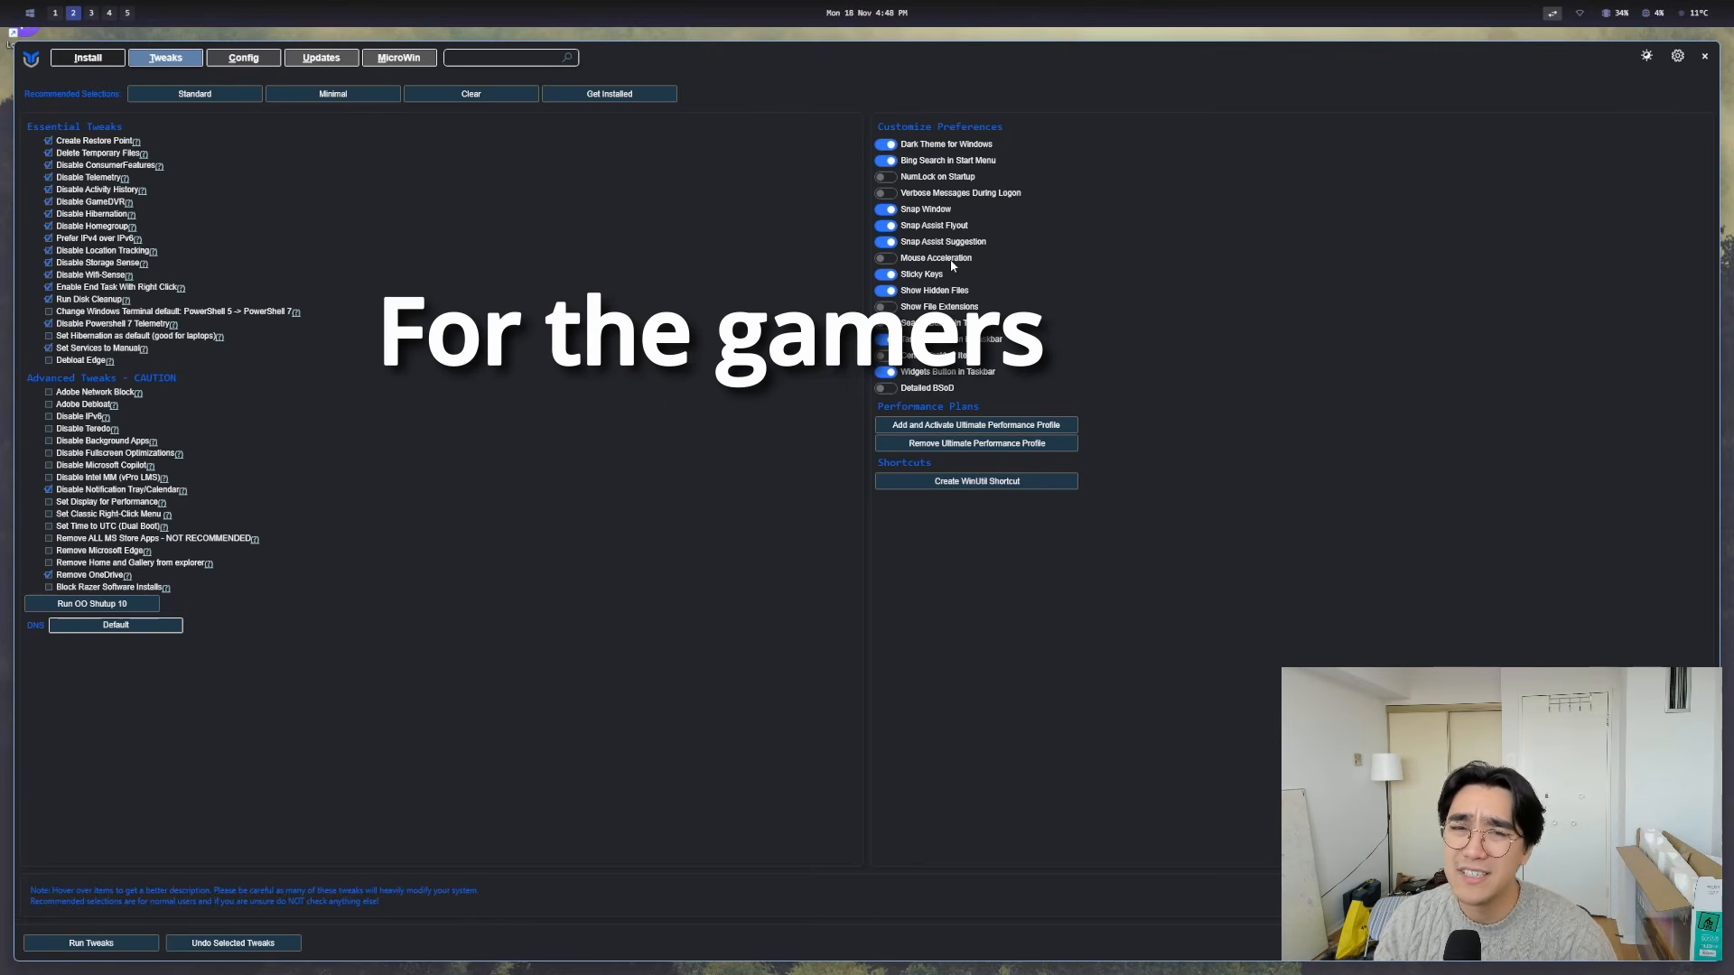
mouse_move(951, 262)
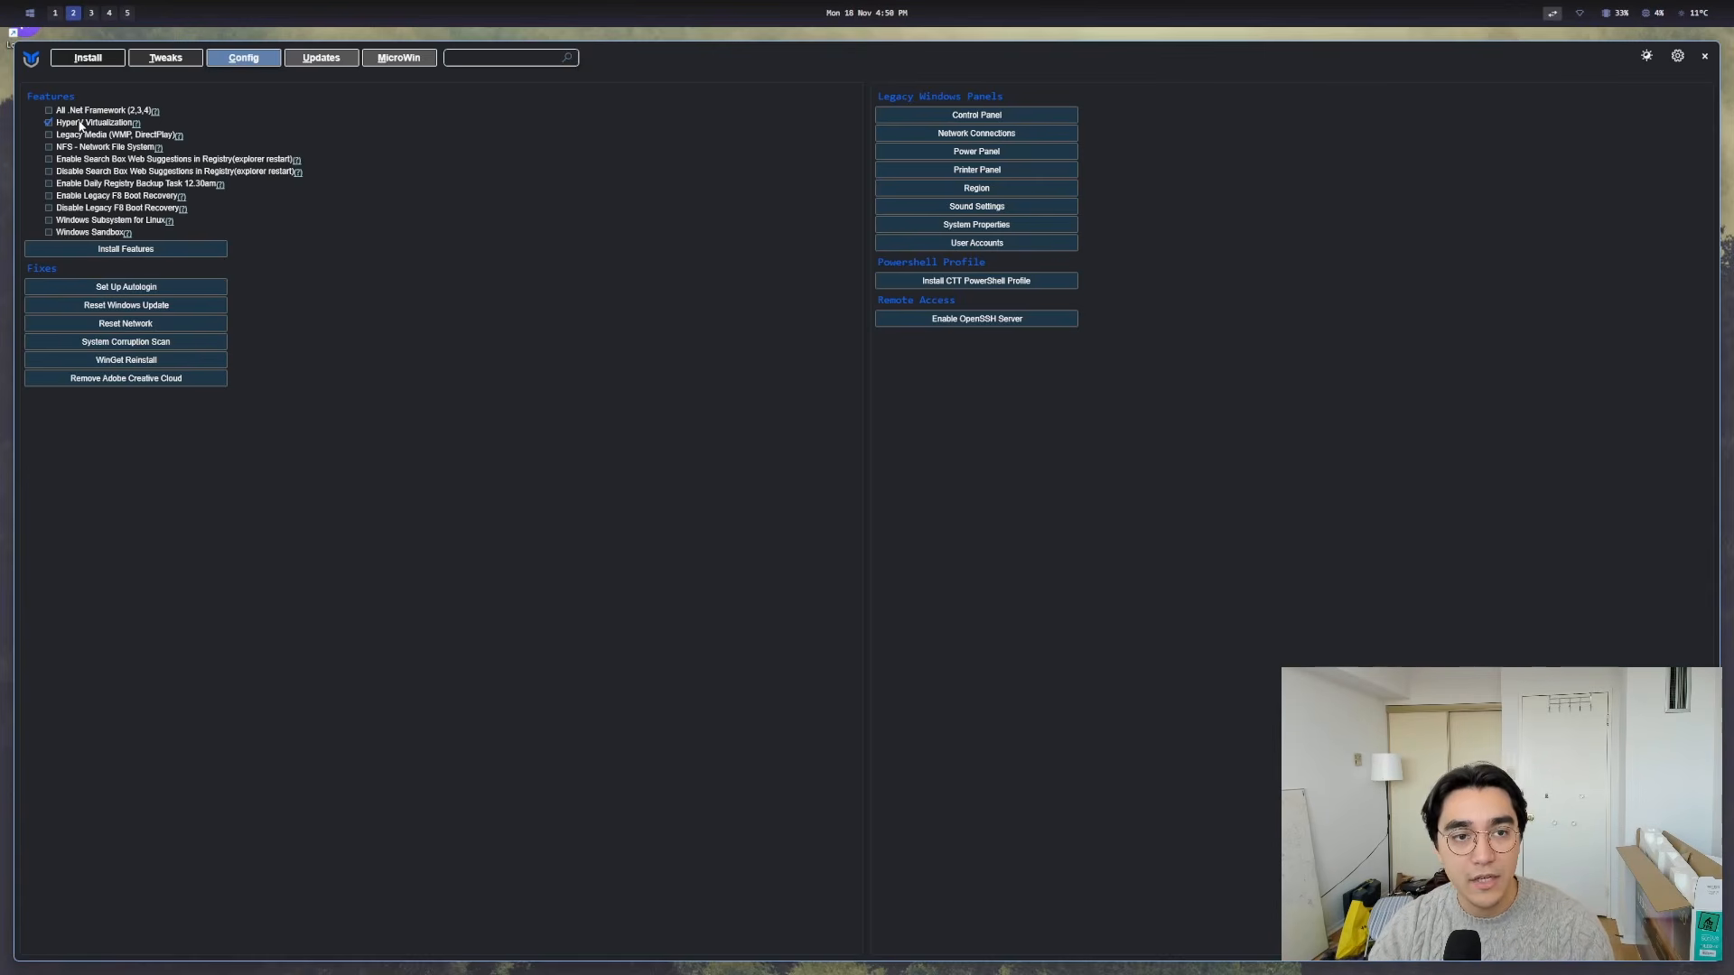
- Select the Windows Subsystem for Linux feature alongside HyperV Virtualization, and open the Windows update options
mouse_move(80, 150)
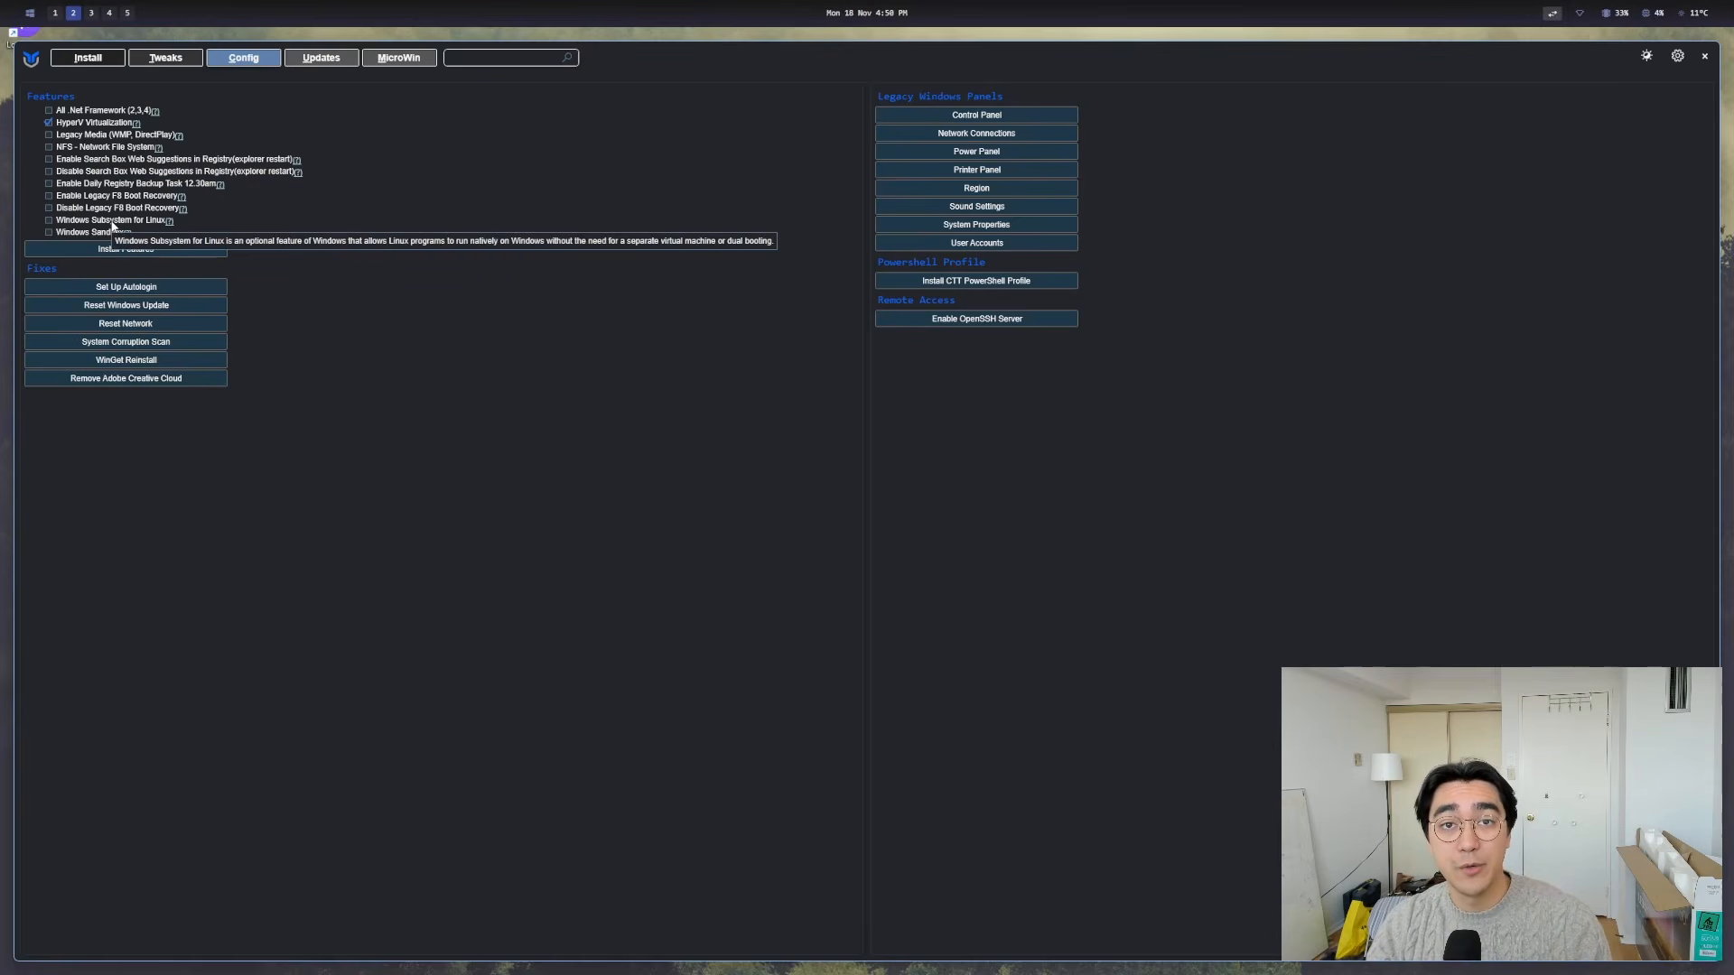
click(113, 225)
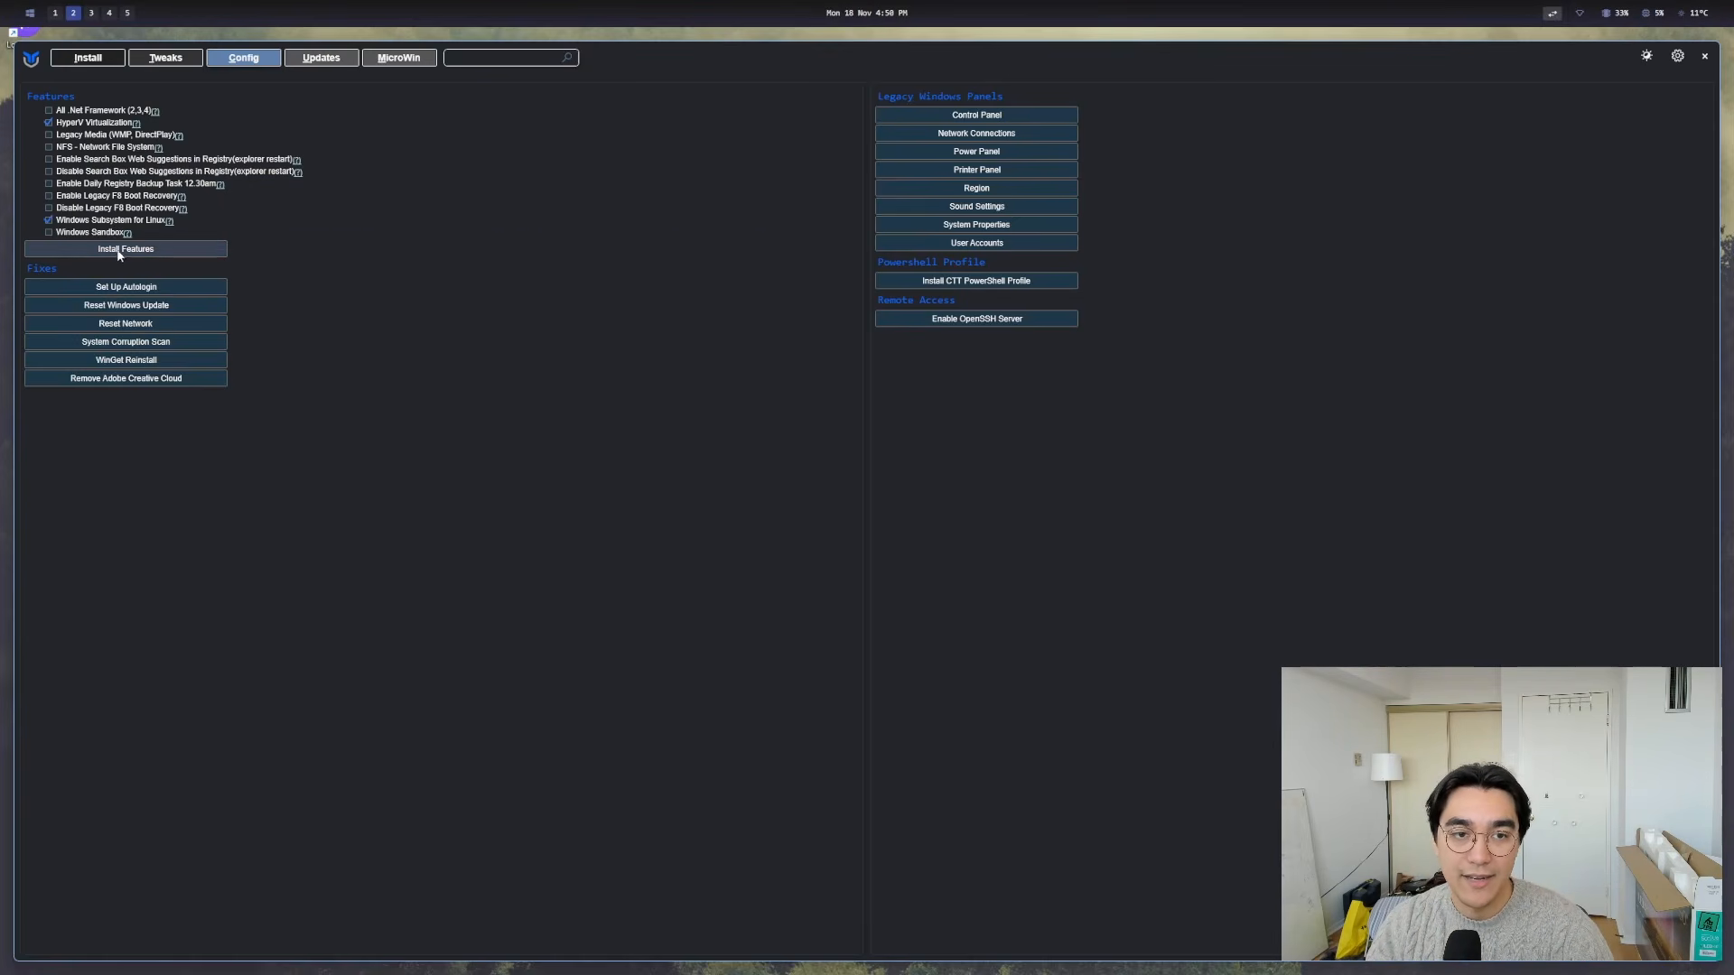
key(alt+u)
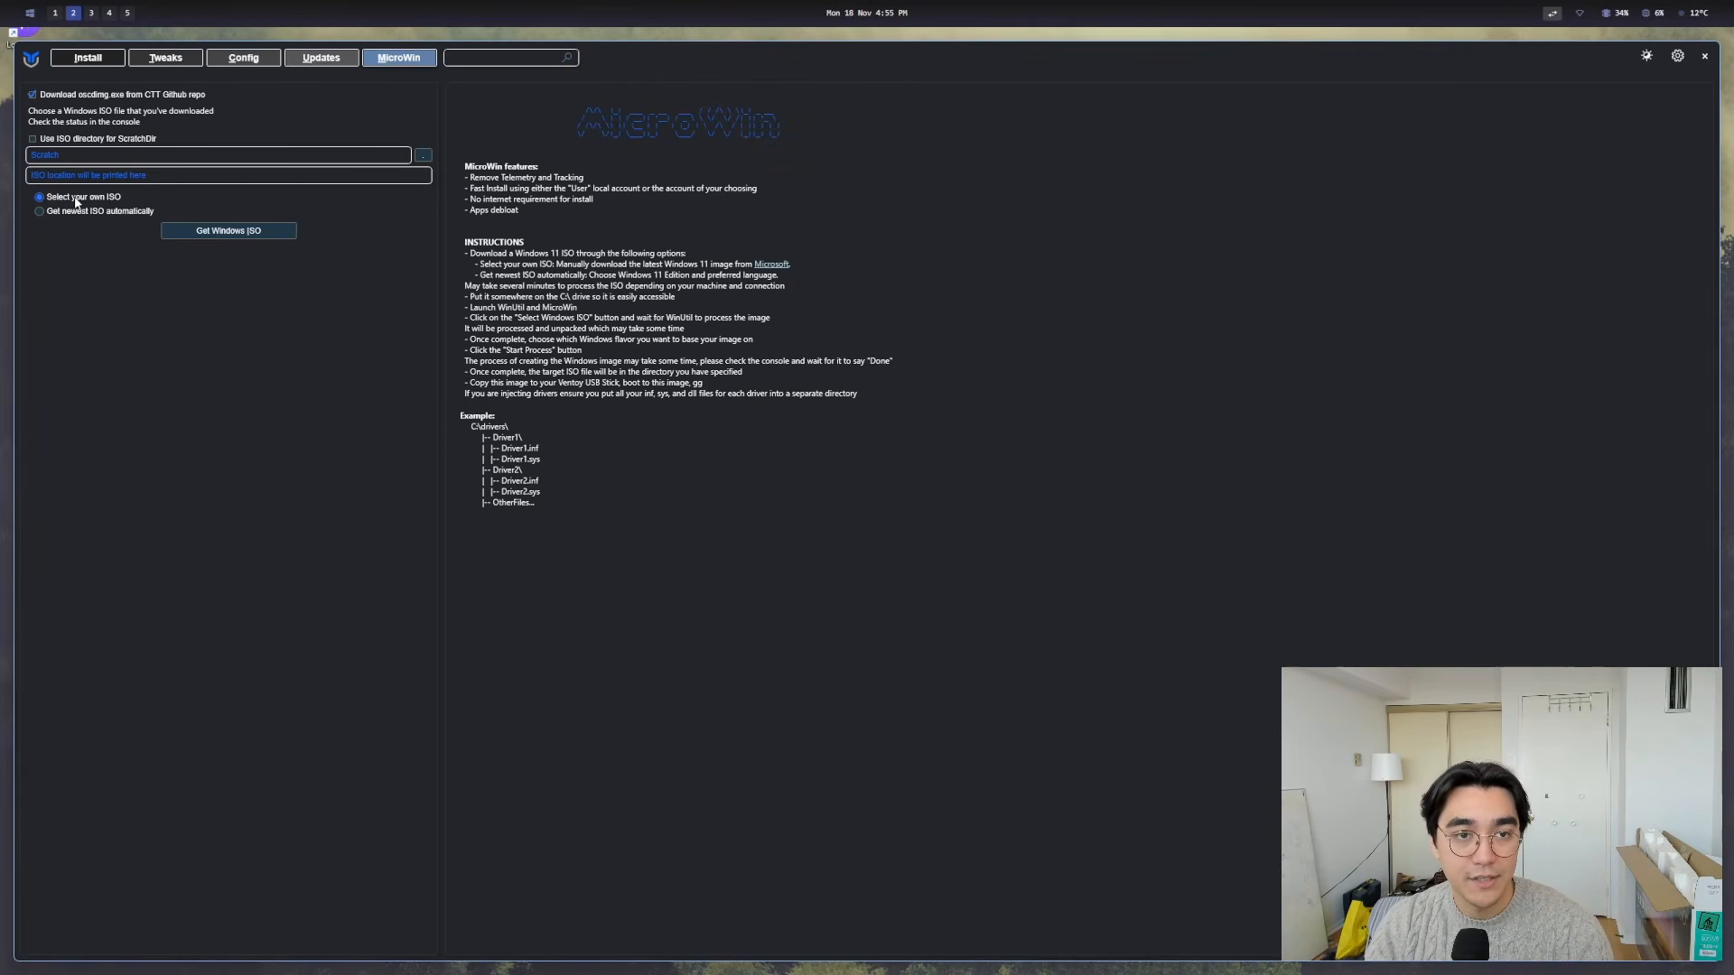
- Try to download the newest Windows 11 24H2 ISO automatically through MicroWin, with Desktop as the download folder
click(128, 213)
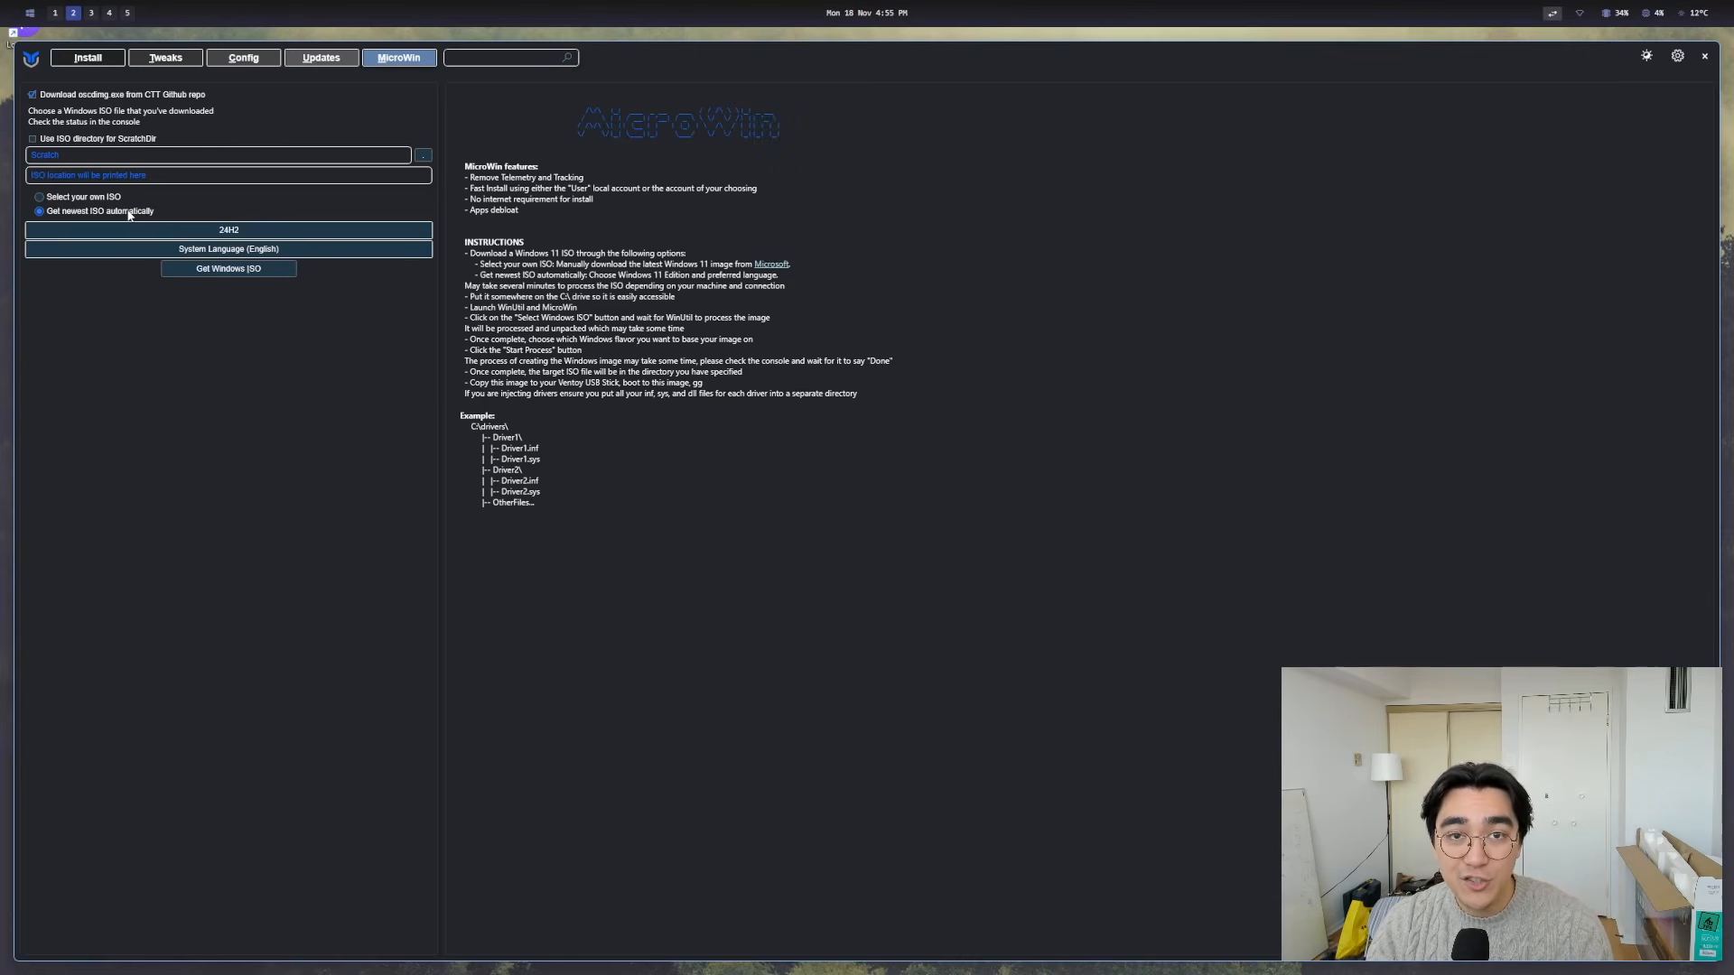
click(180, 269)
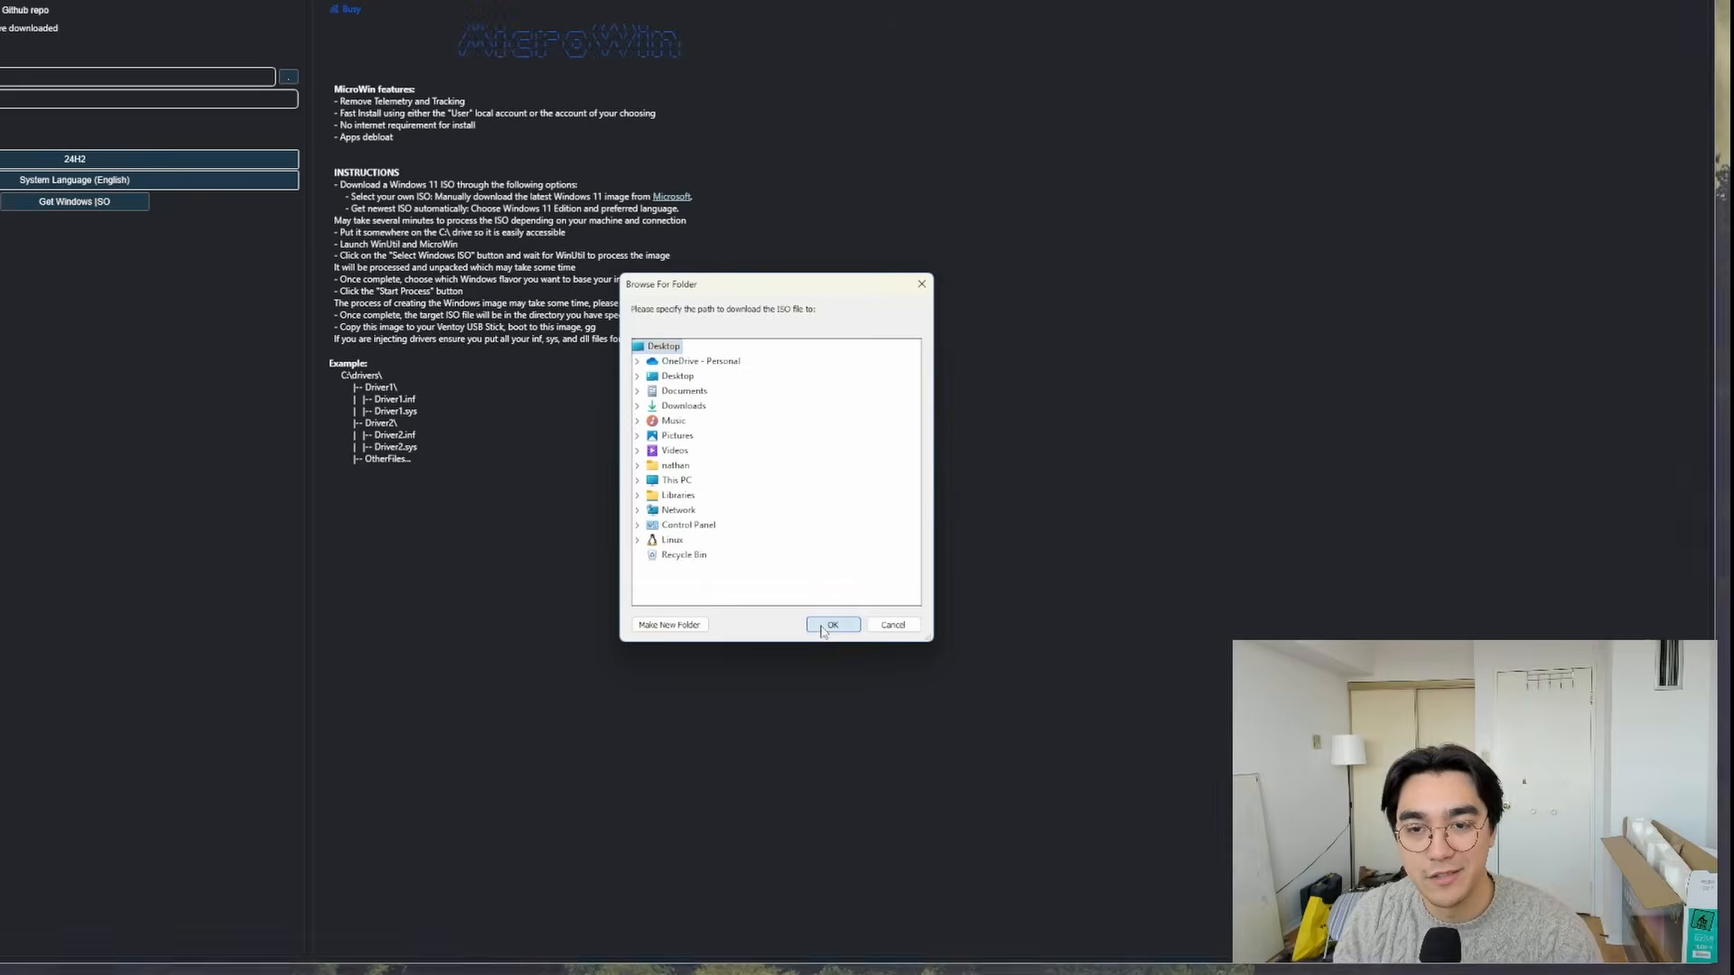
click(831, 625)
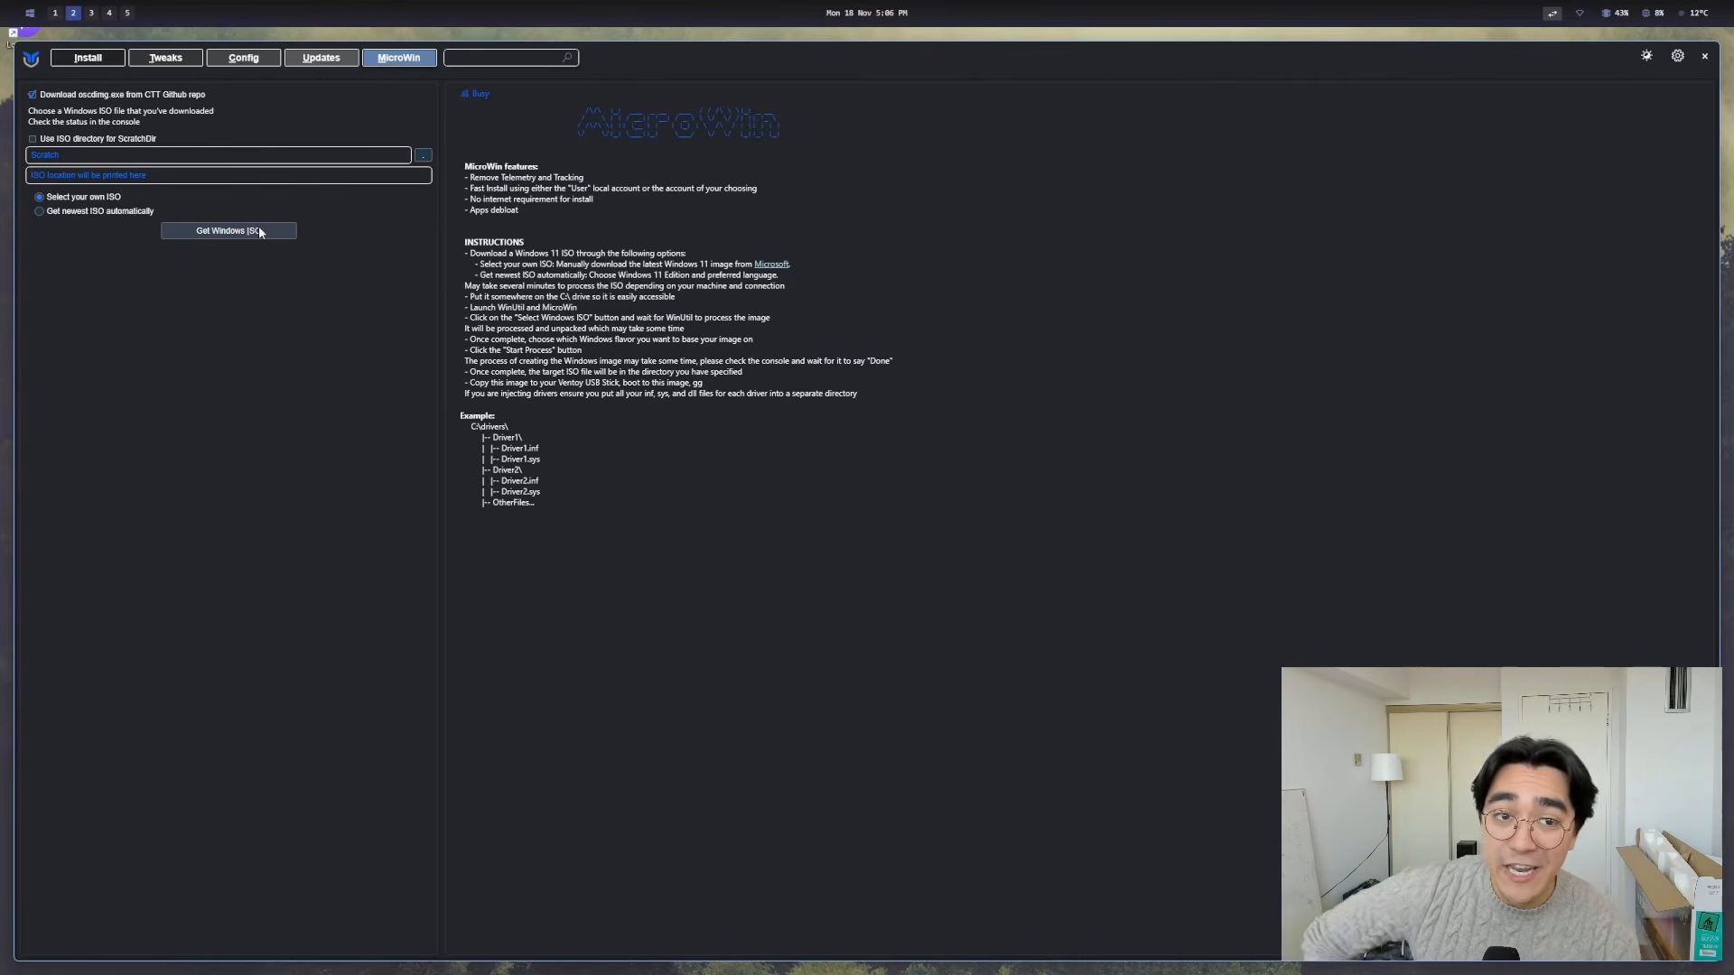
- Load the Win11_24H2_EnglishInternational_x64 ISO from the Downloads folder into MicroWin and view the console's processing output
click(228, 232)
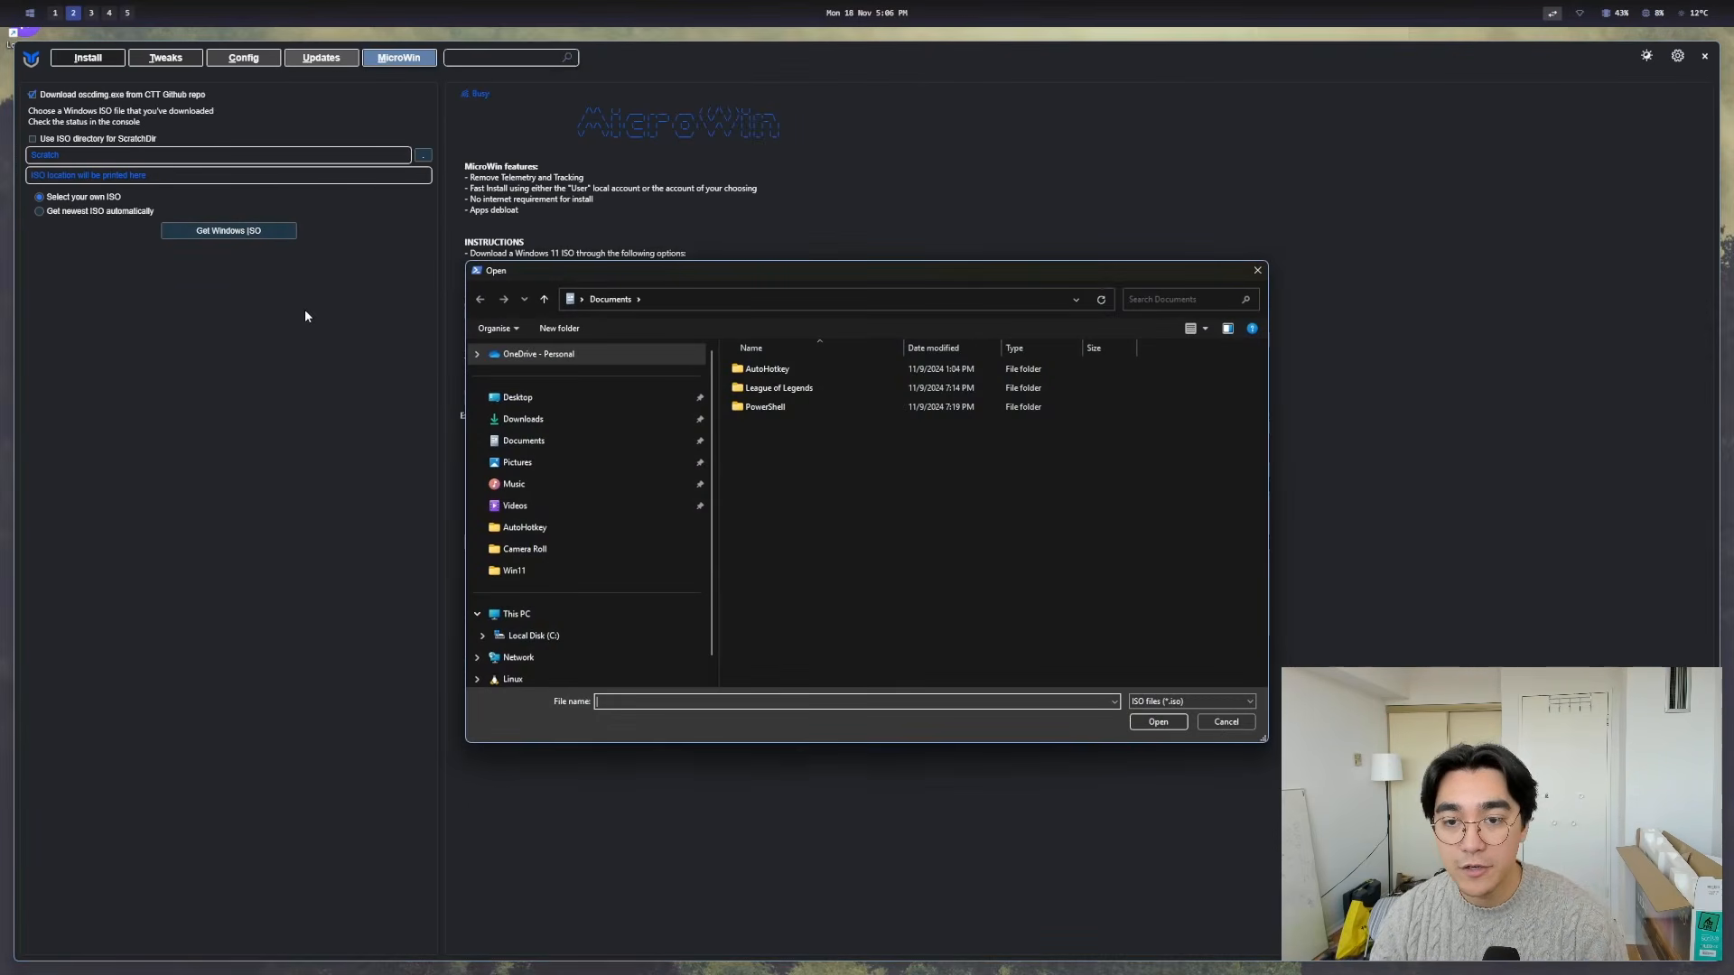
click(524, 419)
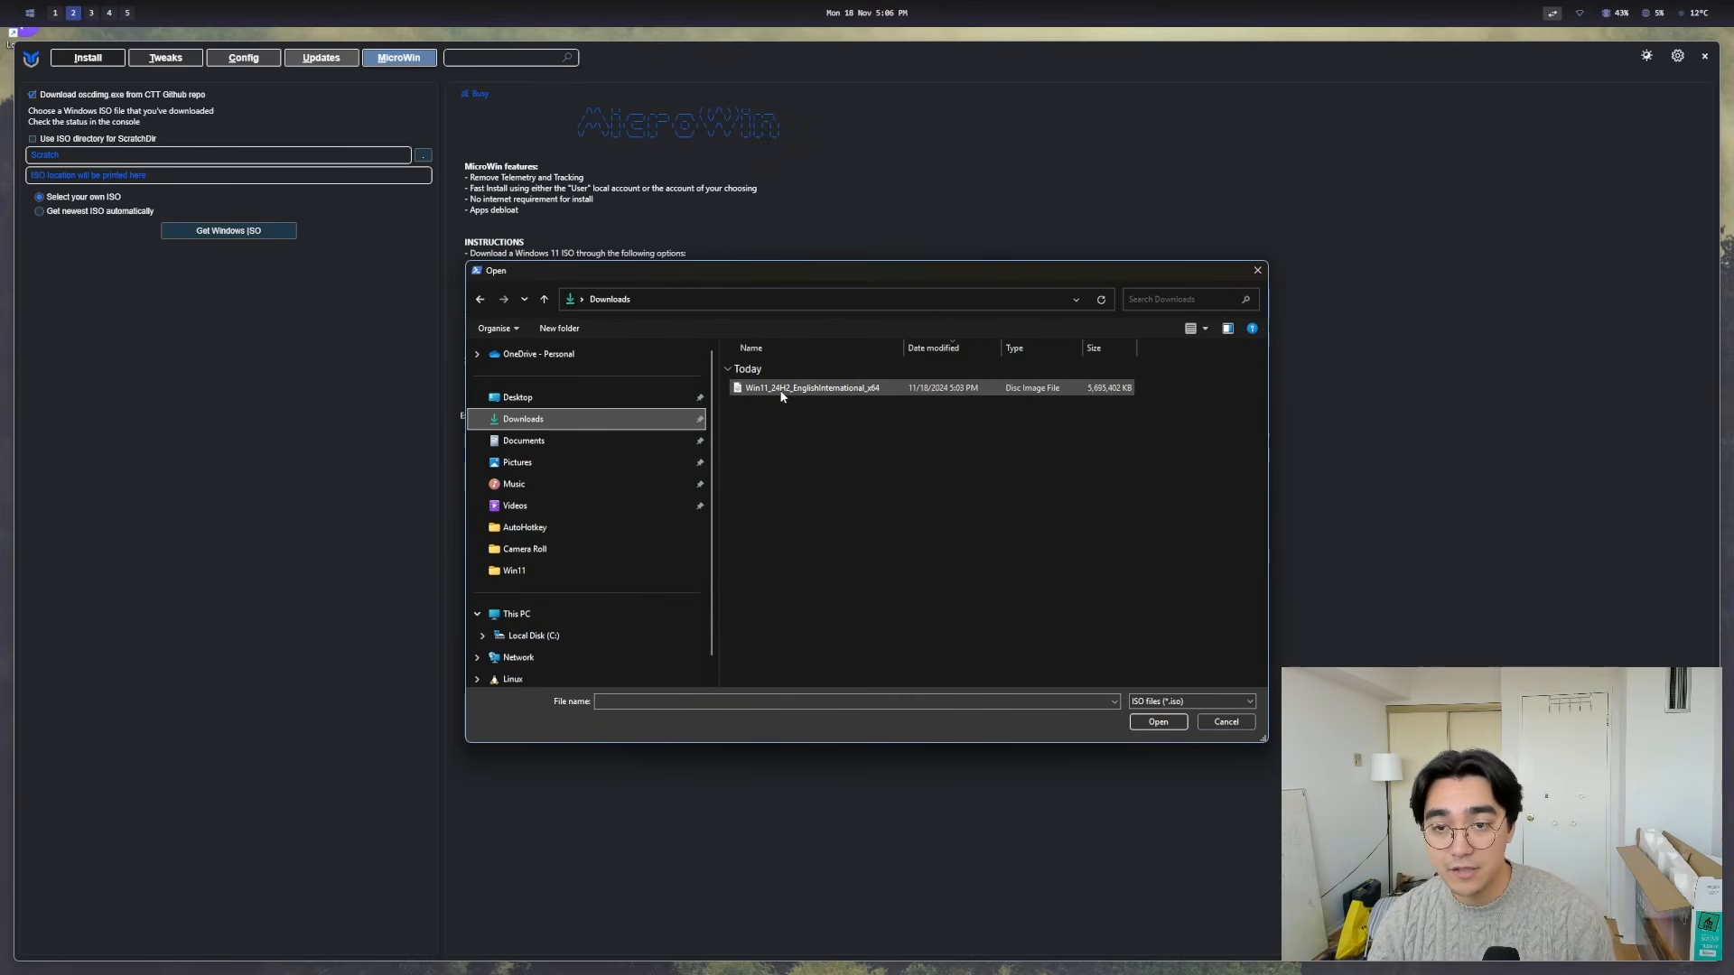
click(782, 390)
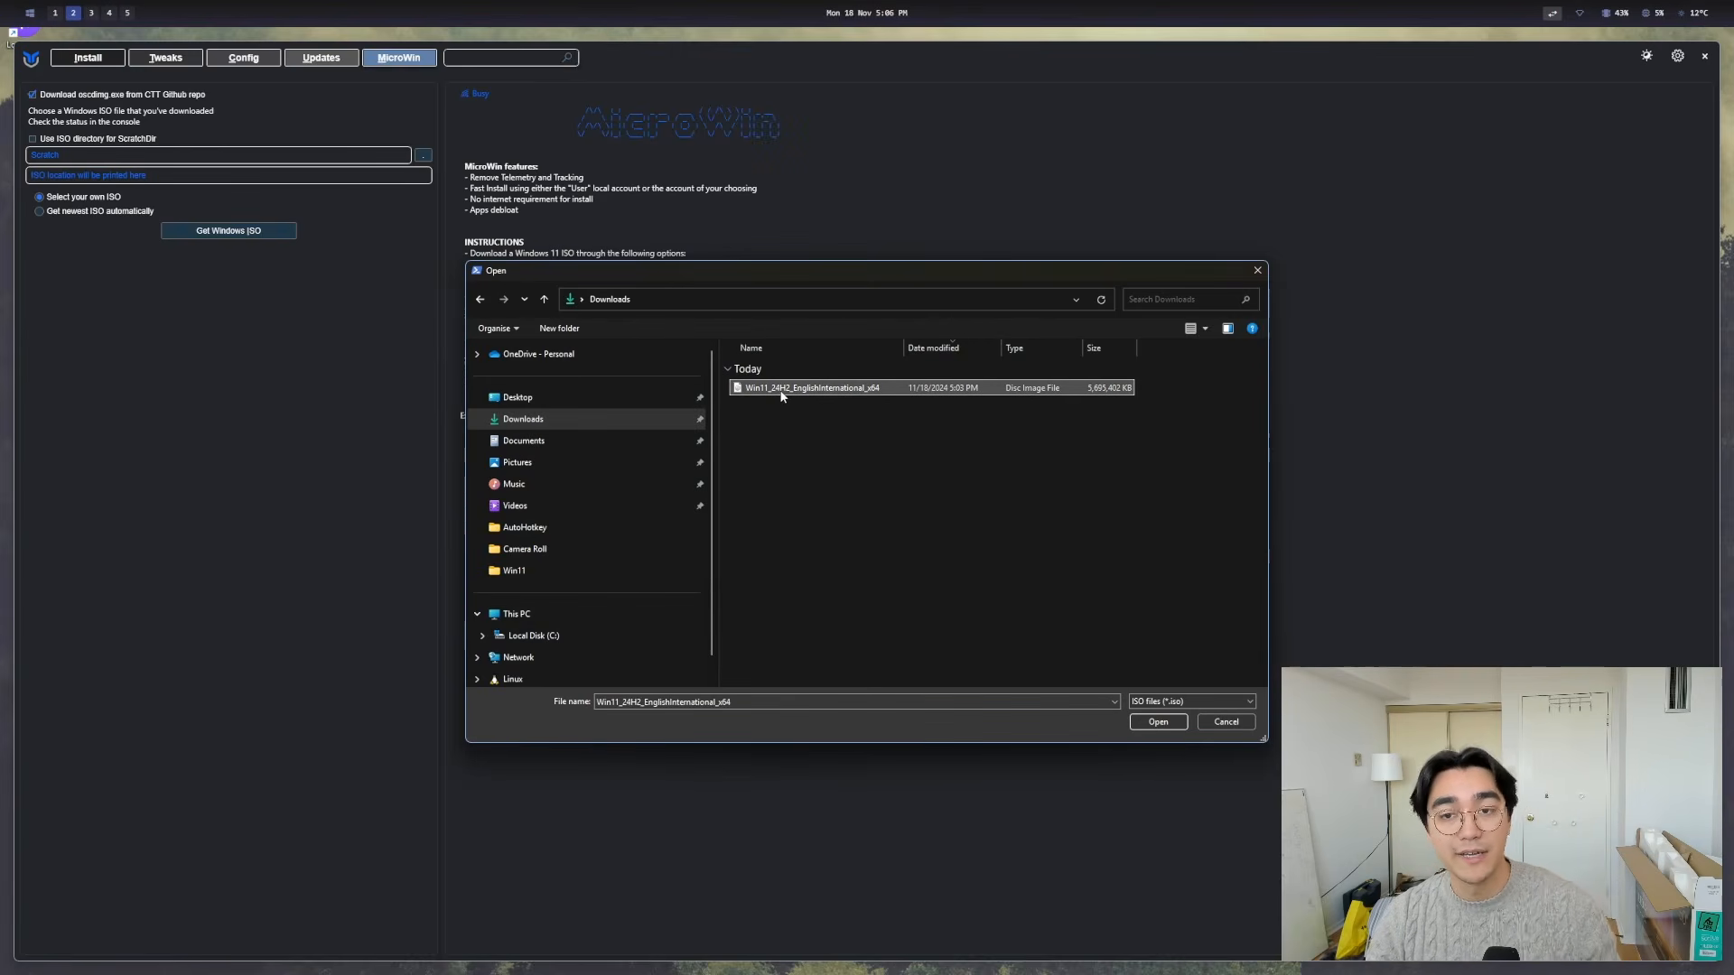
click(1157, 723)
key(alt+4)
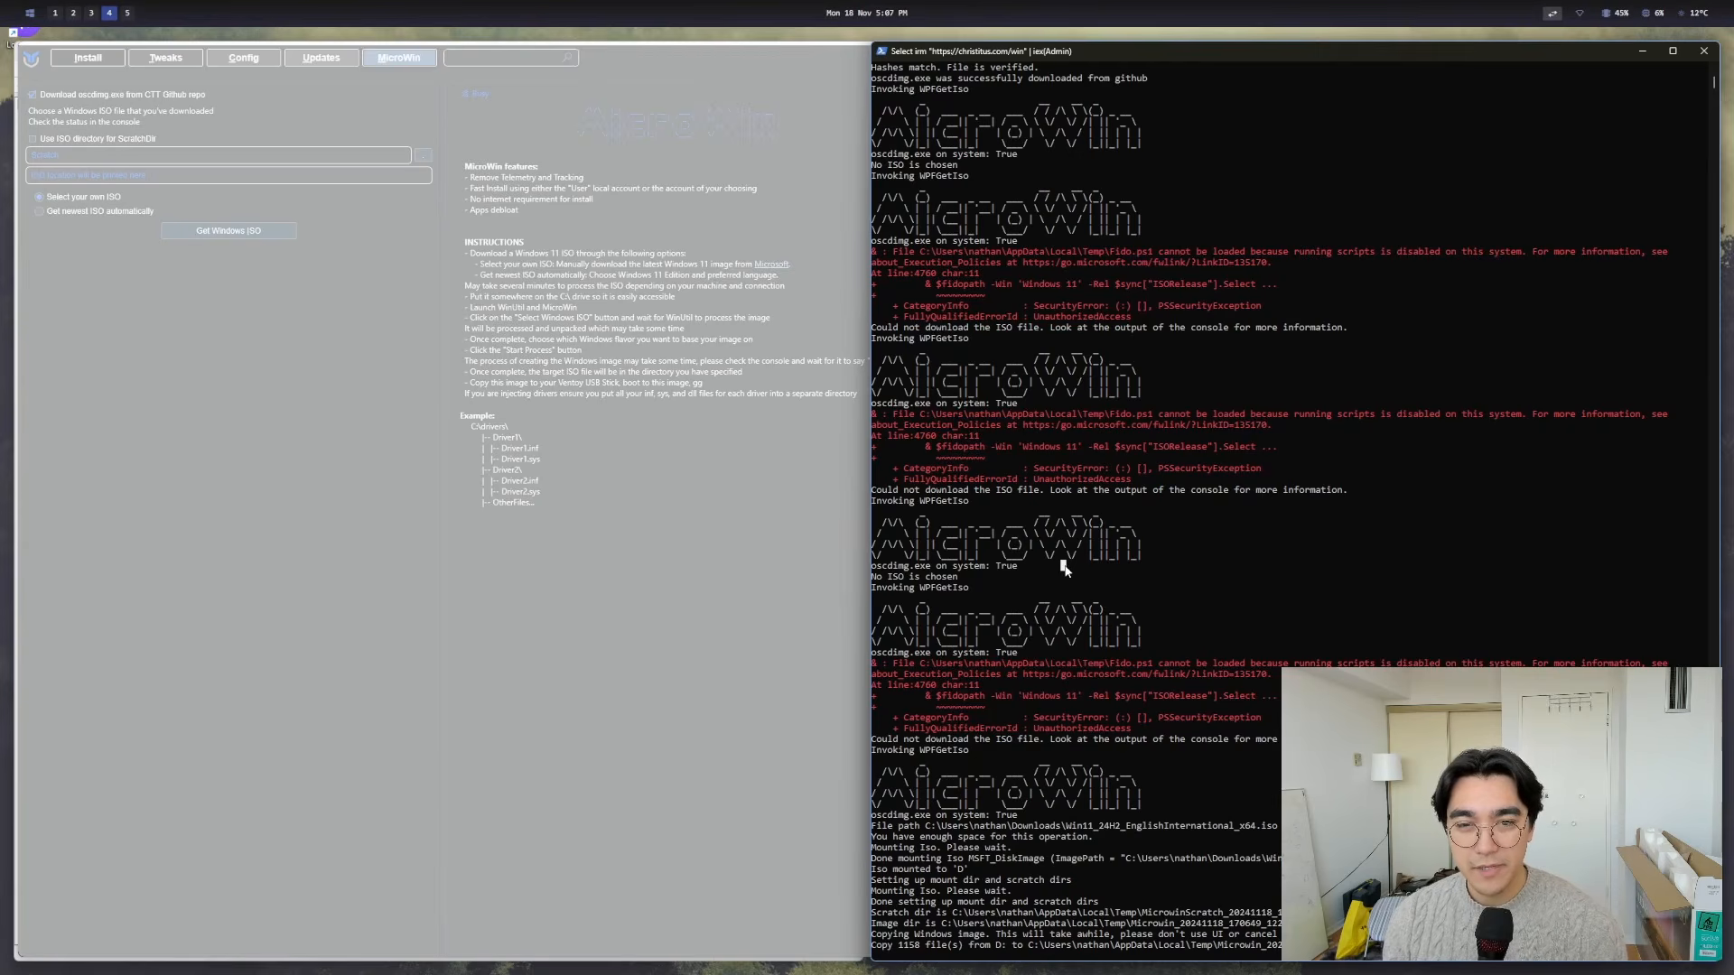
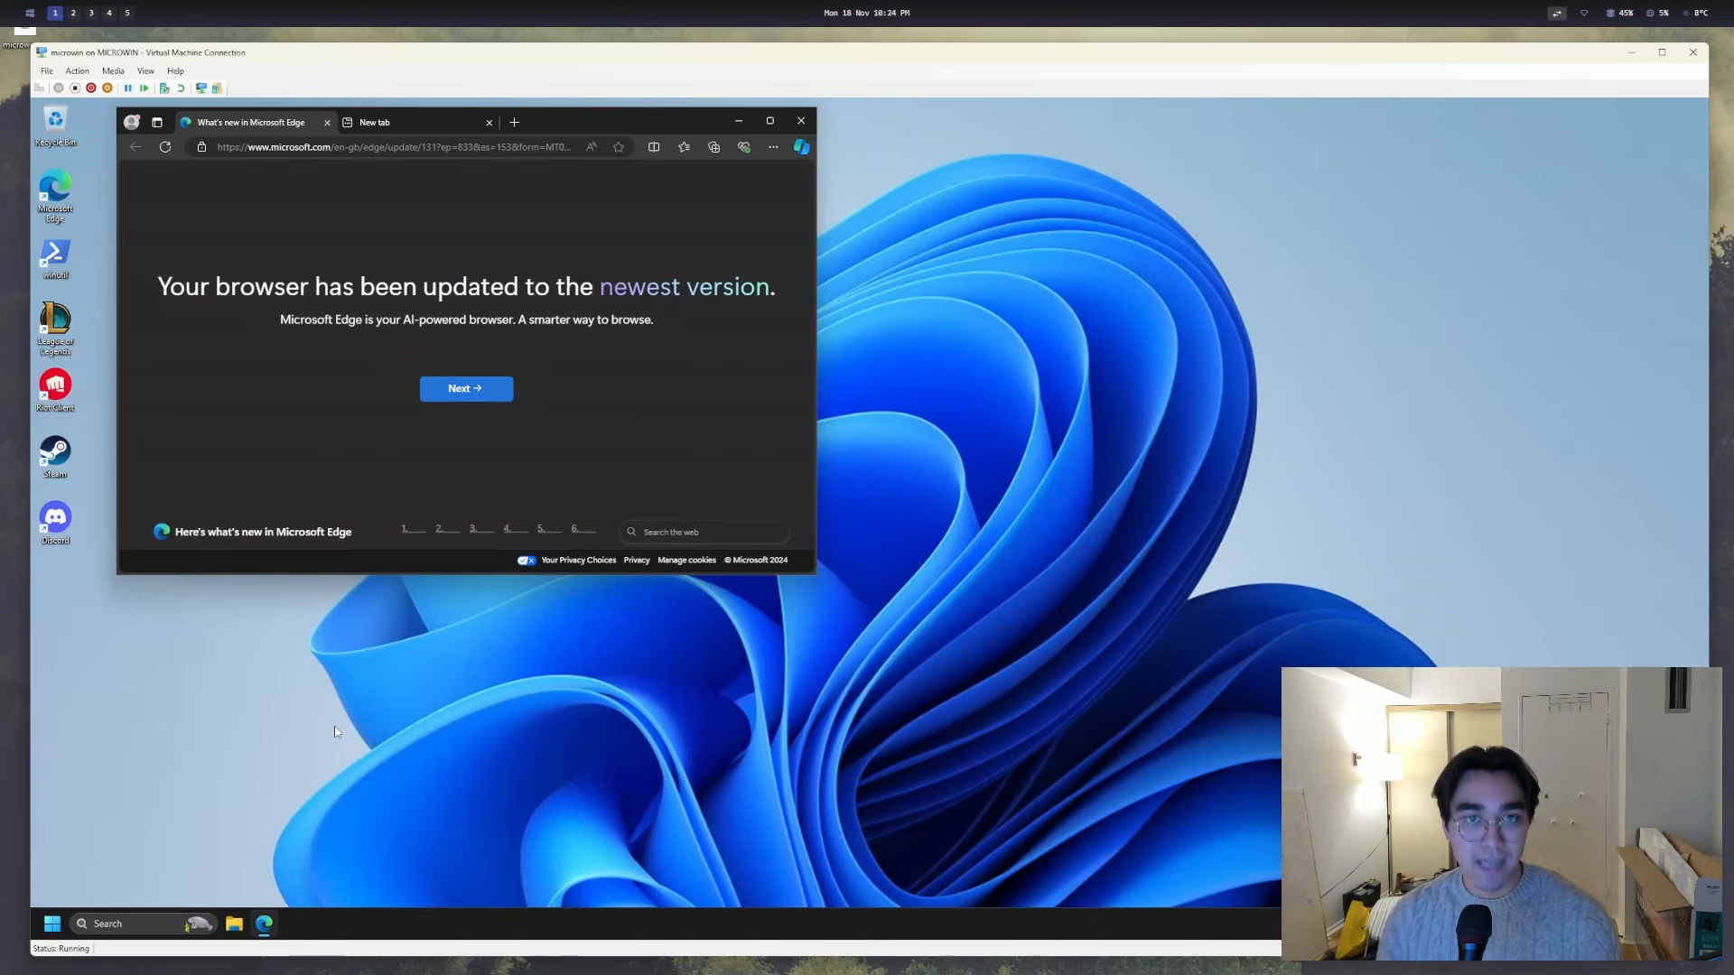
- In the virtual machine's Edge browser, enlarge the window, search the web for glazewm and open its GitHub repository
click(398, 122)
click(398, 147)
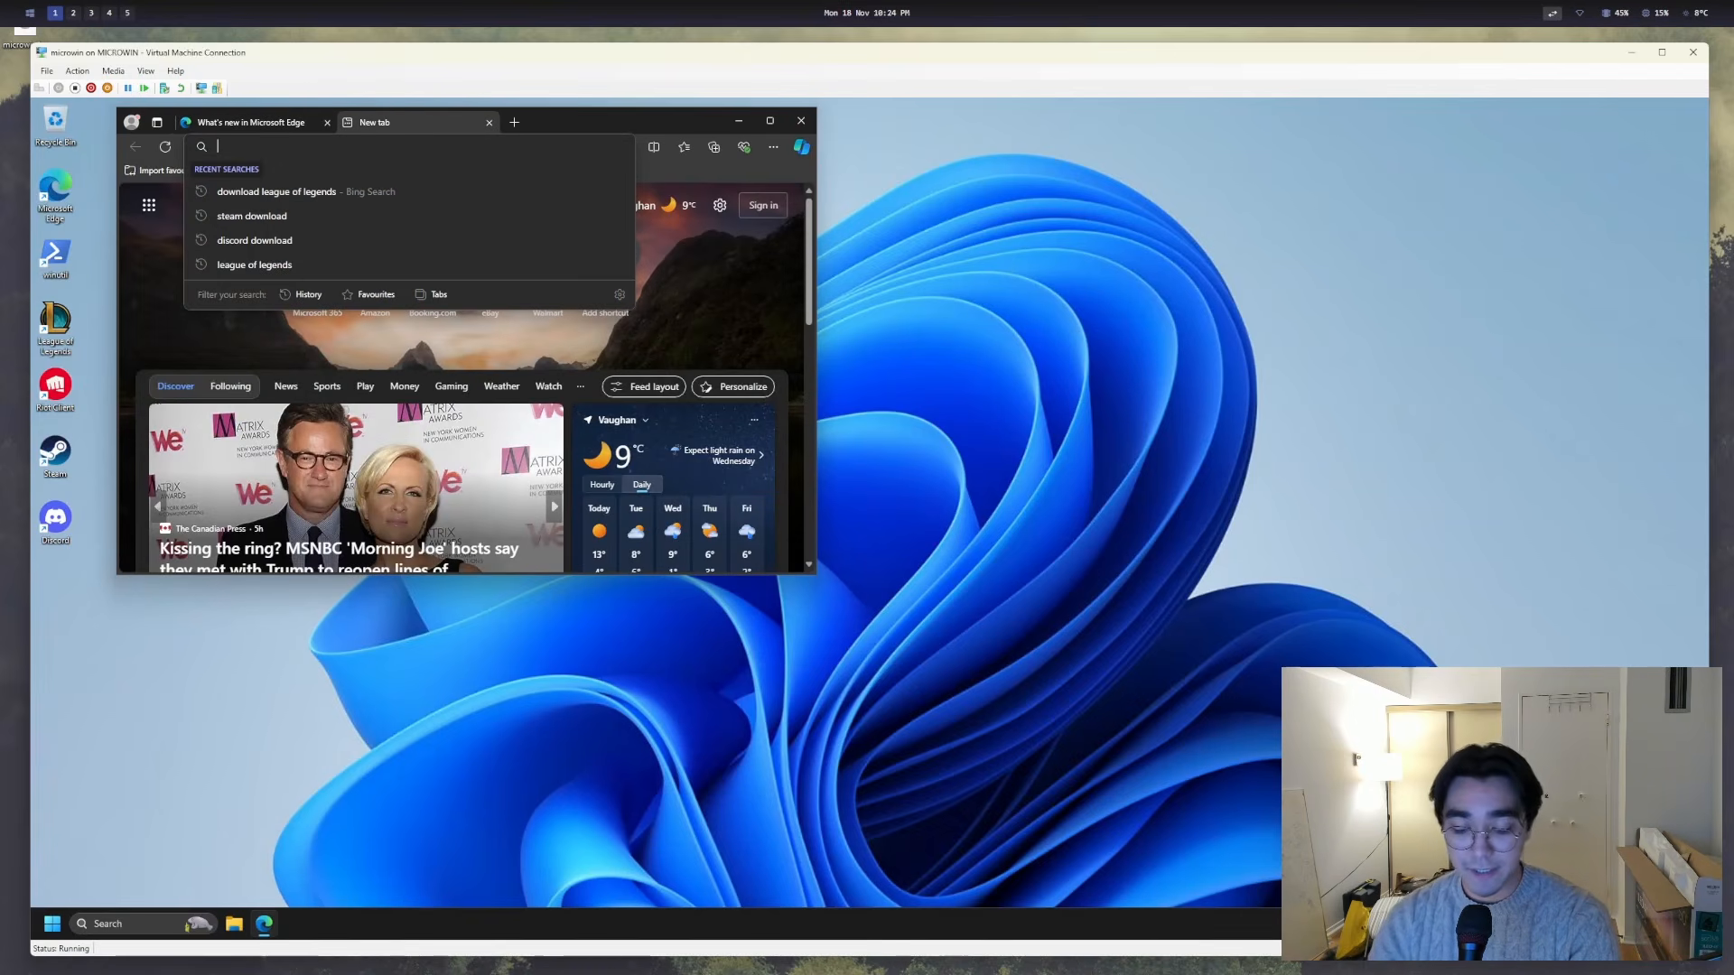
drag(815, 573, 1276, 794)
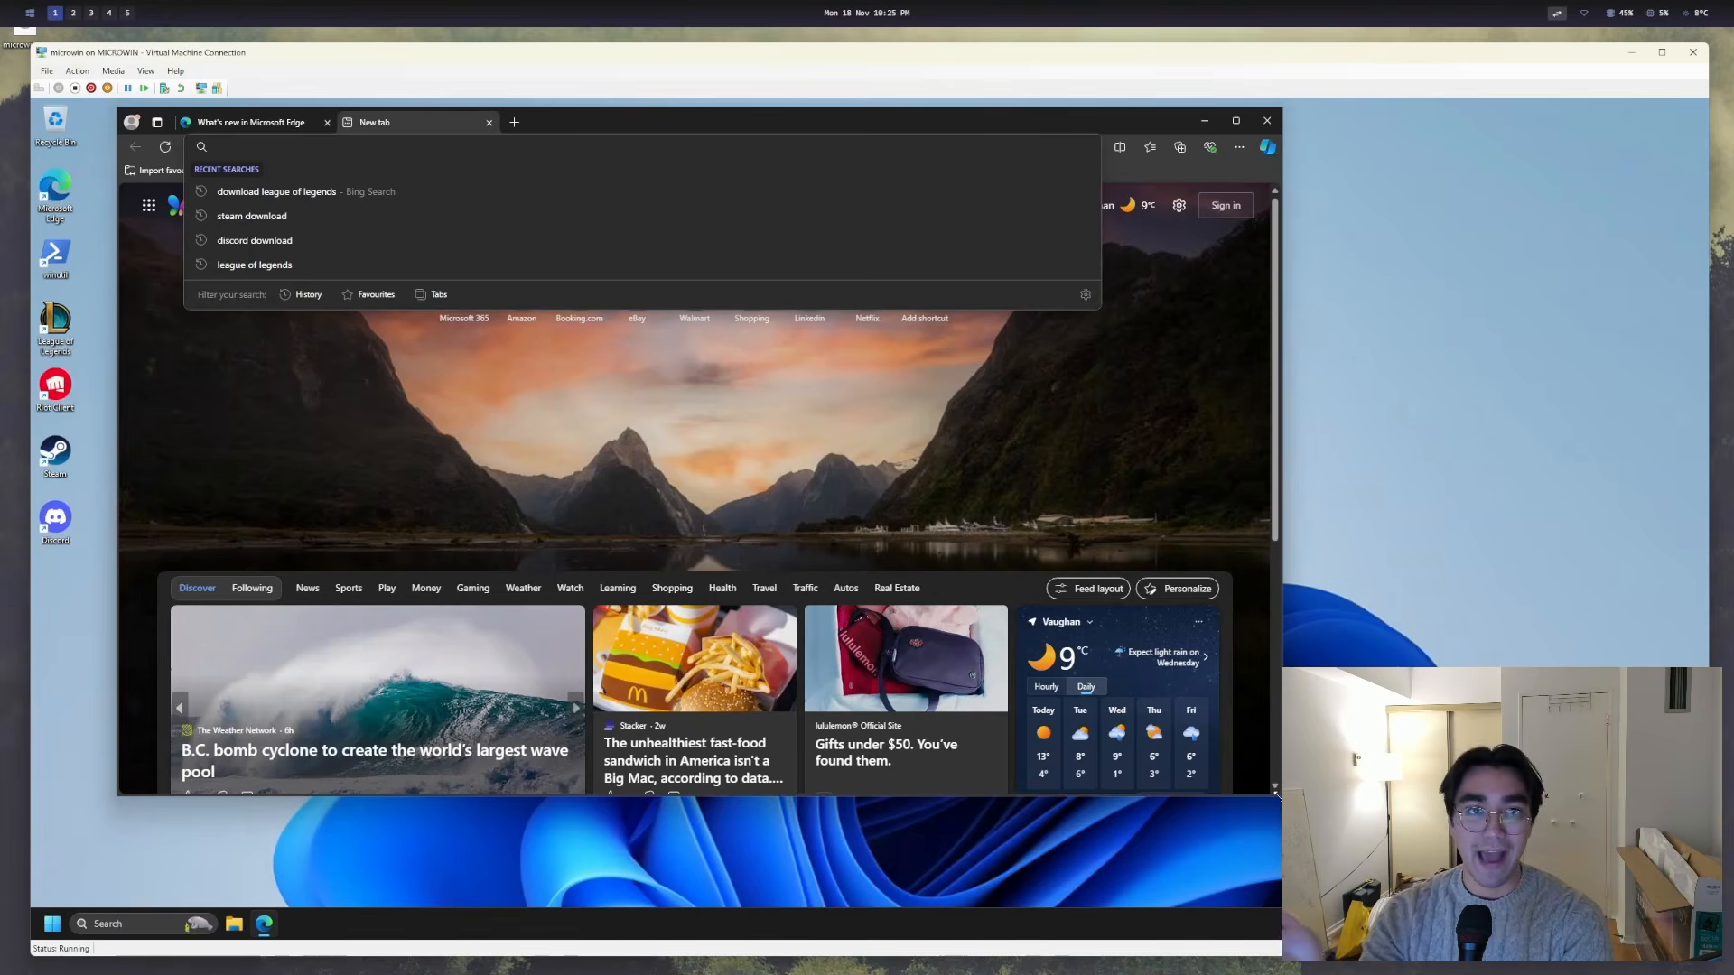
text(glazewm)
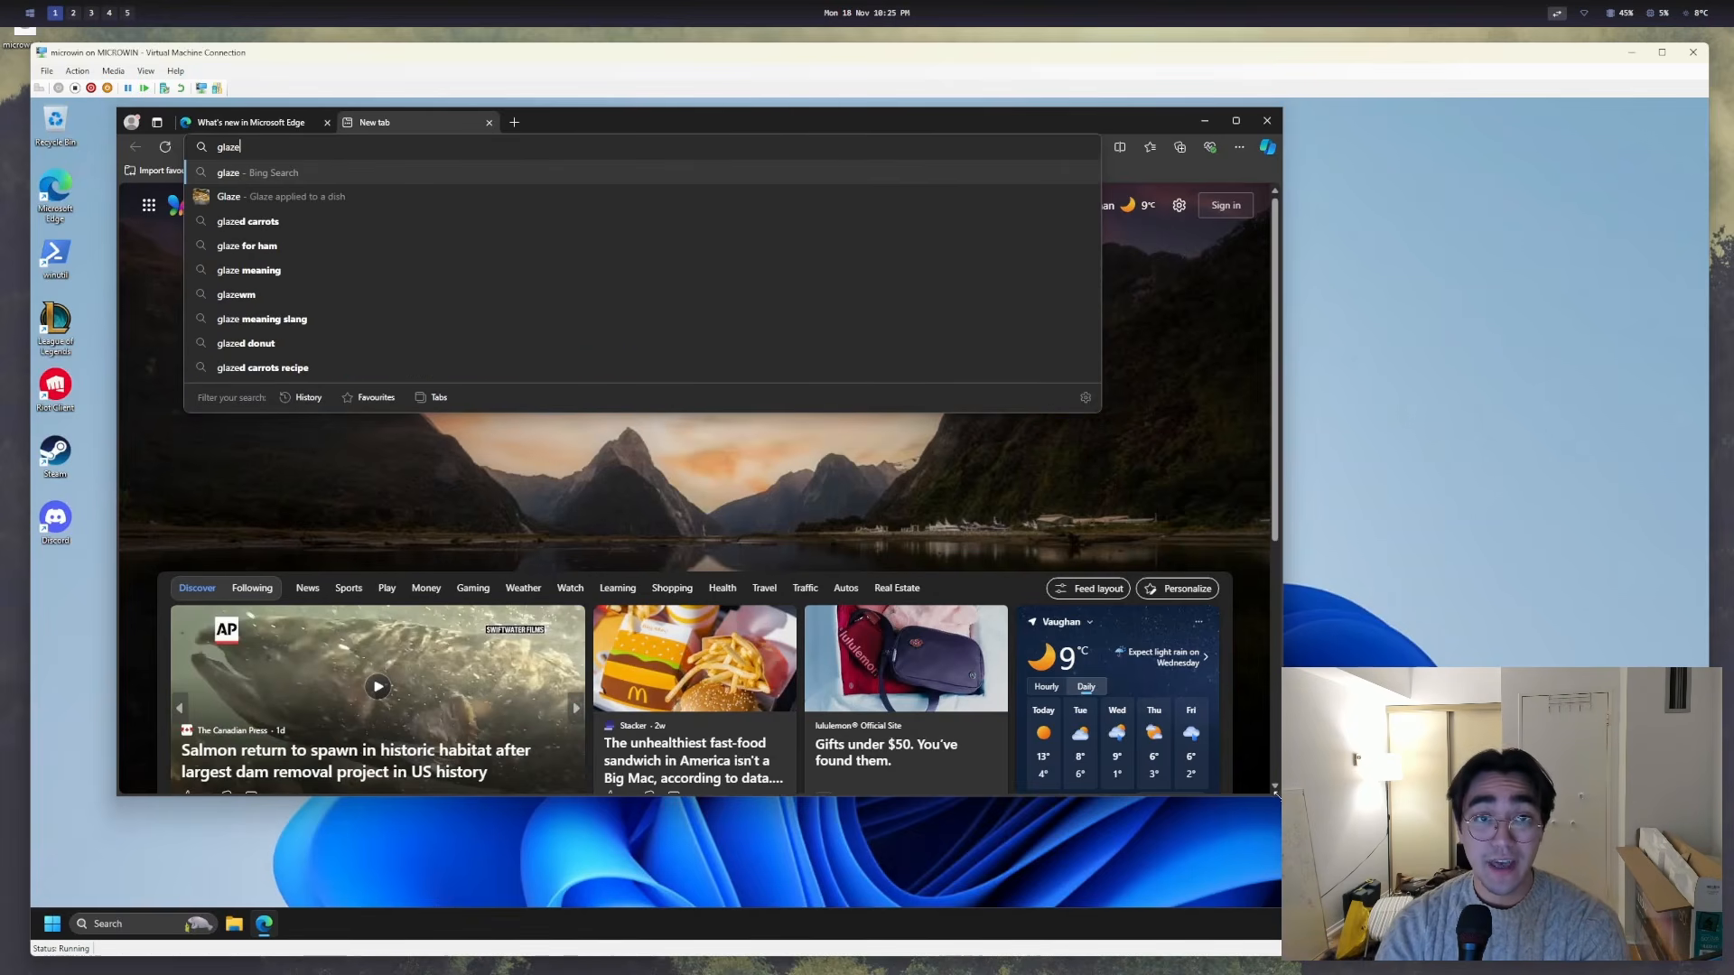
key(Return)
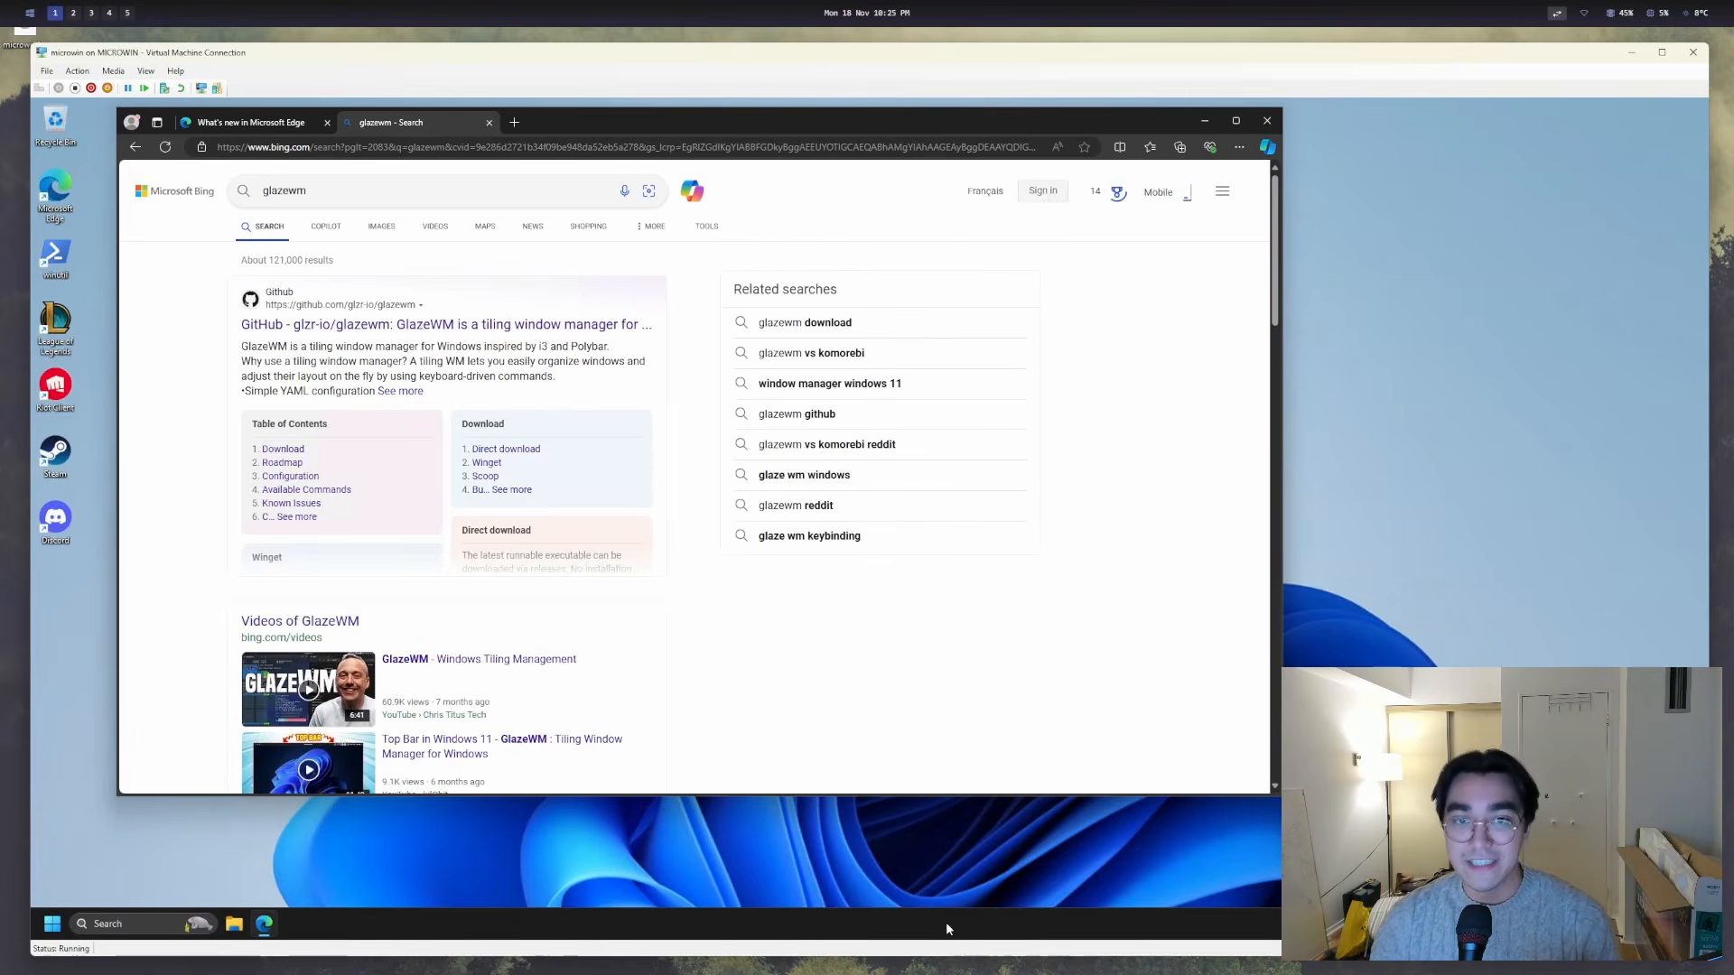
click(513, 324)
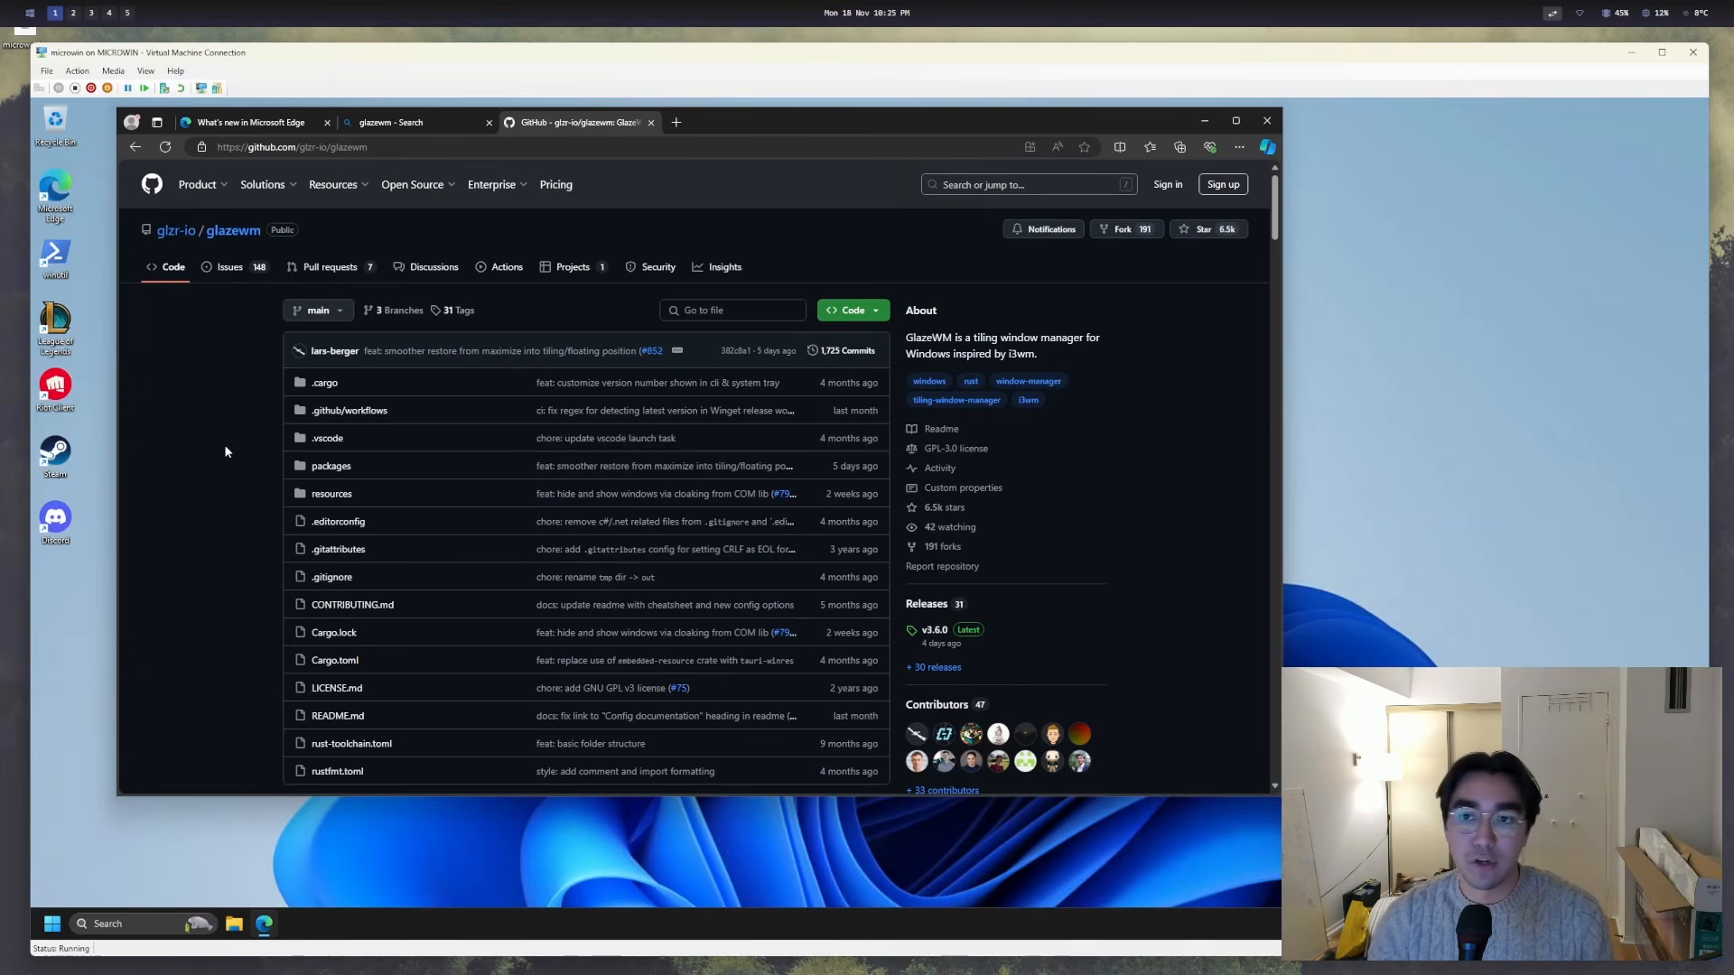
- Copy the Winget install command from the Installation section of the GlazeWM README
scroll(226, 452, down, 10)
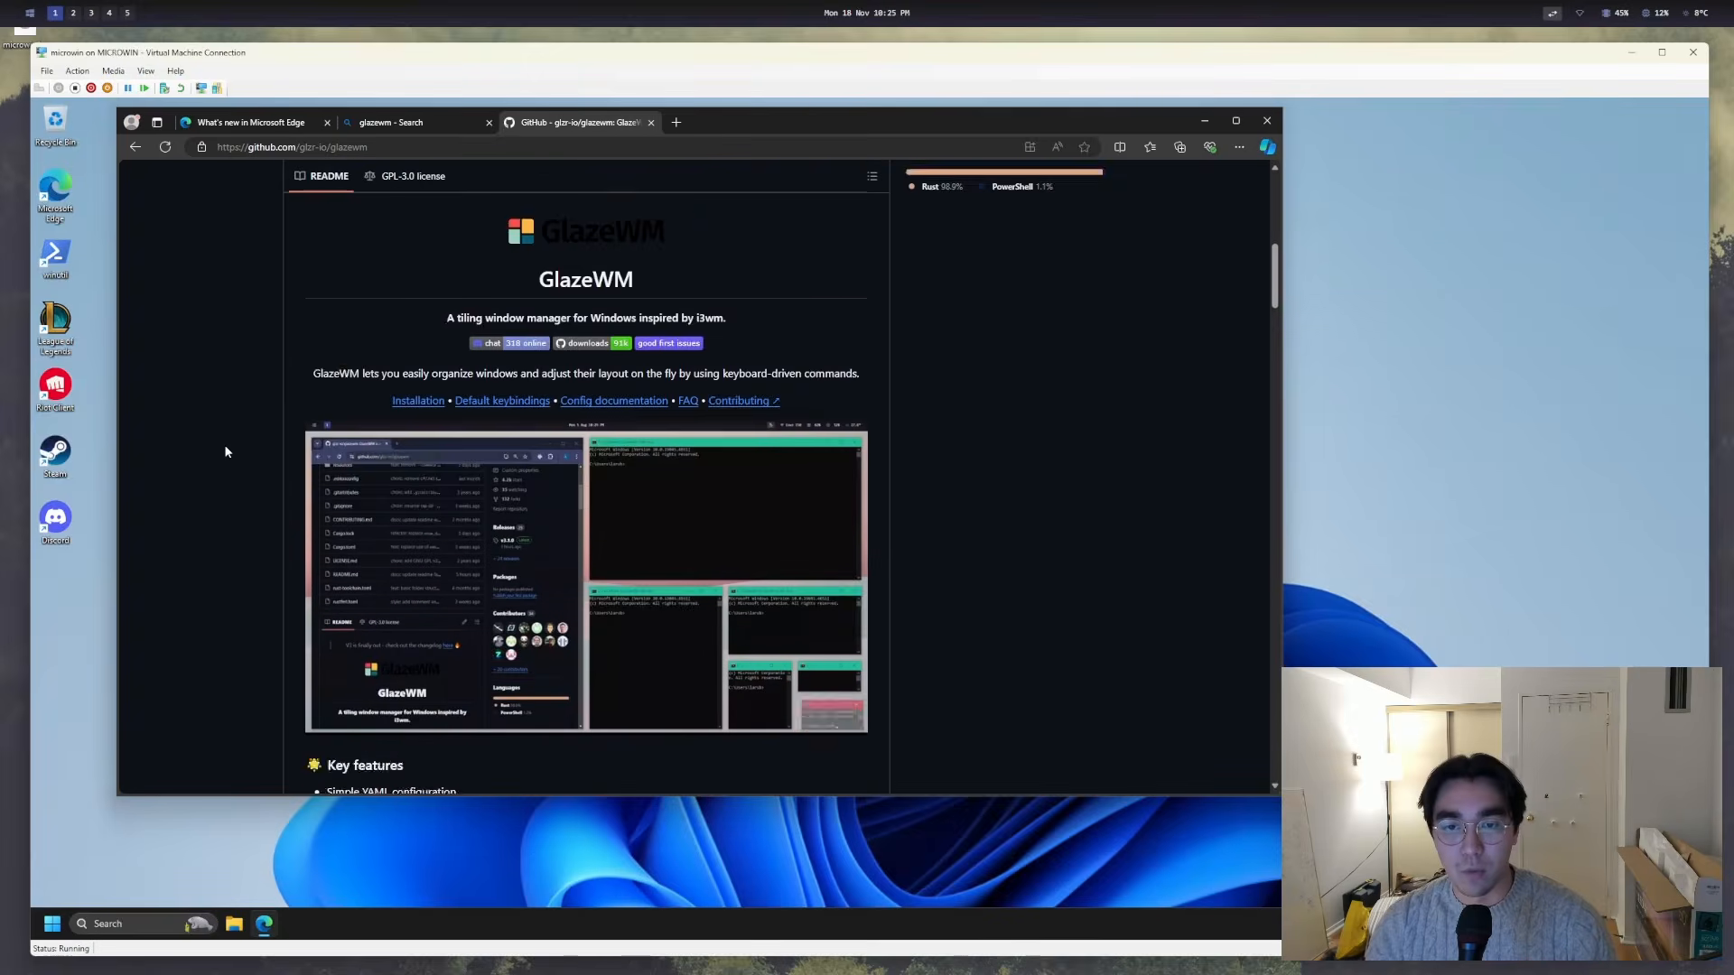
scroll(226, 452, down, 3)
drag(430, 508, 311, 516)
click(850, 506)
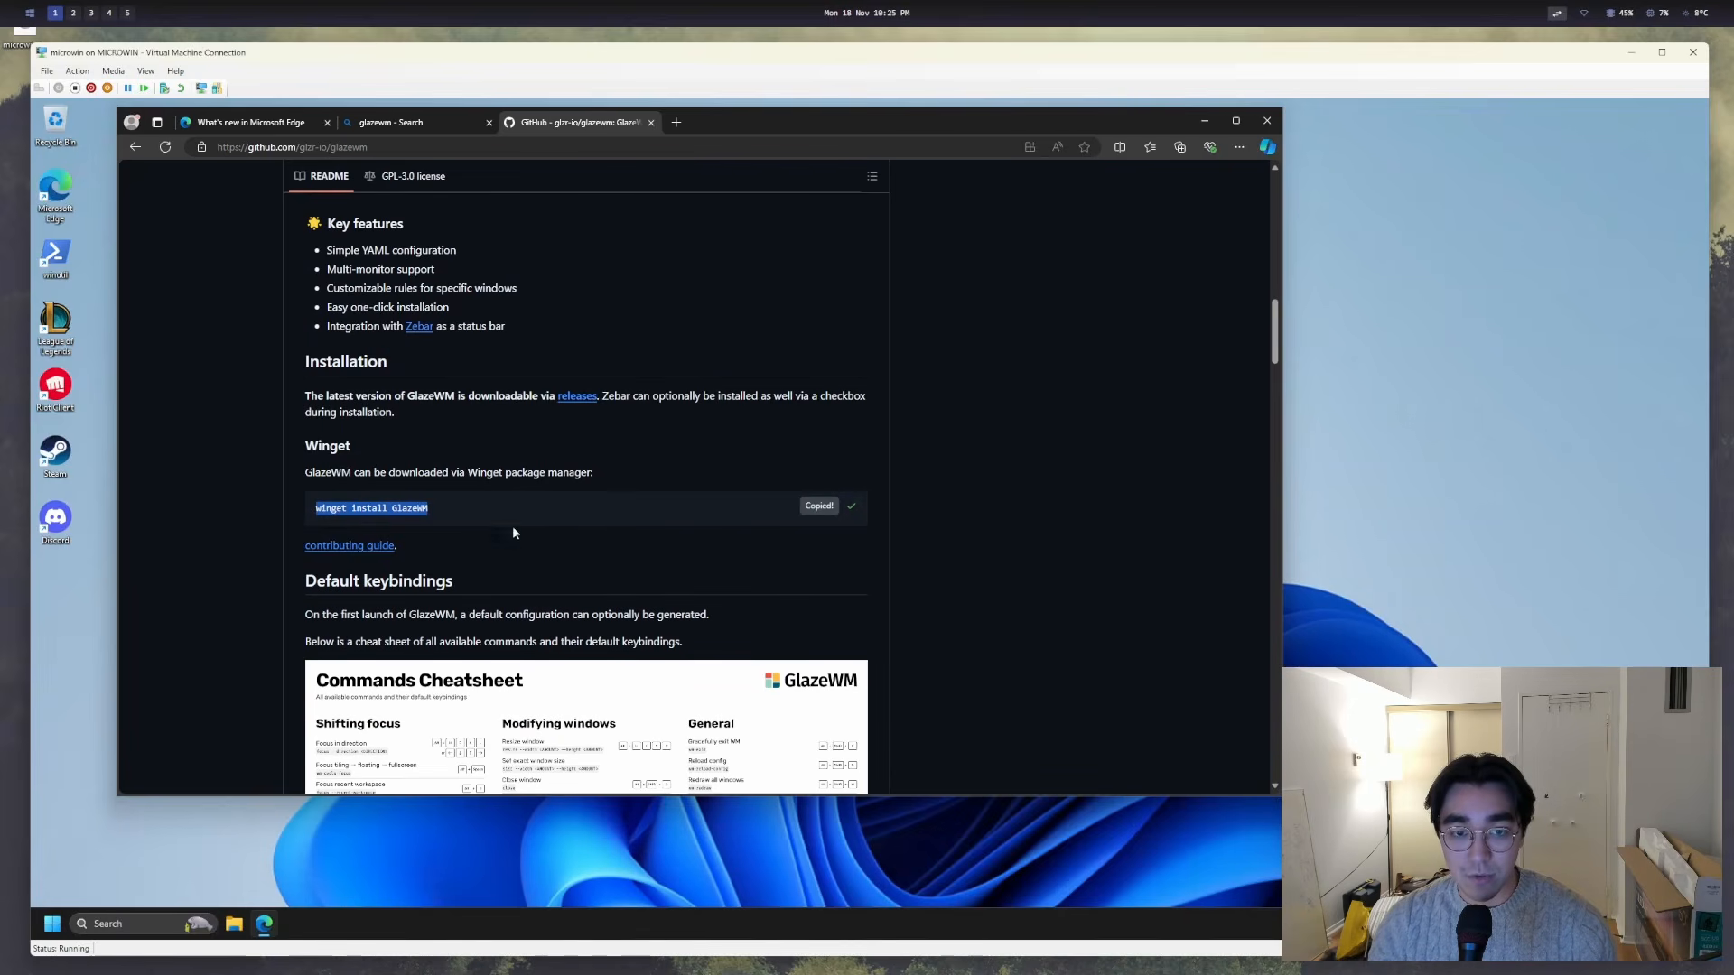
- Open a terminal, run winget install GlazeWM and agree to the source agreement terms with Y
click(62, 922)
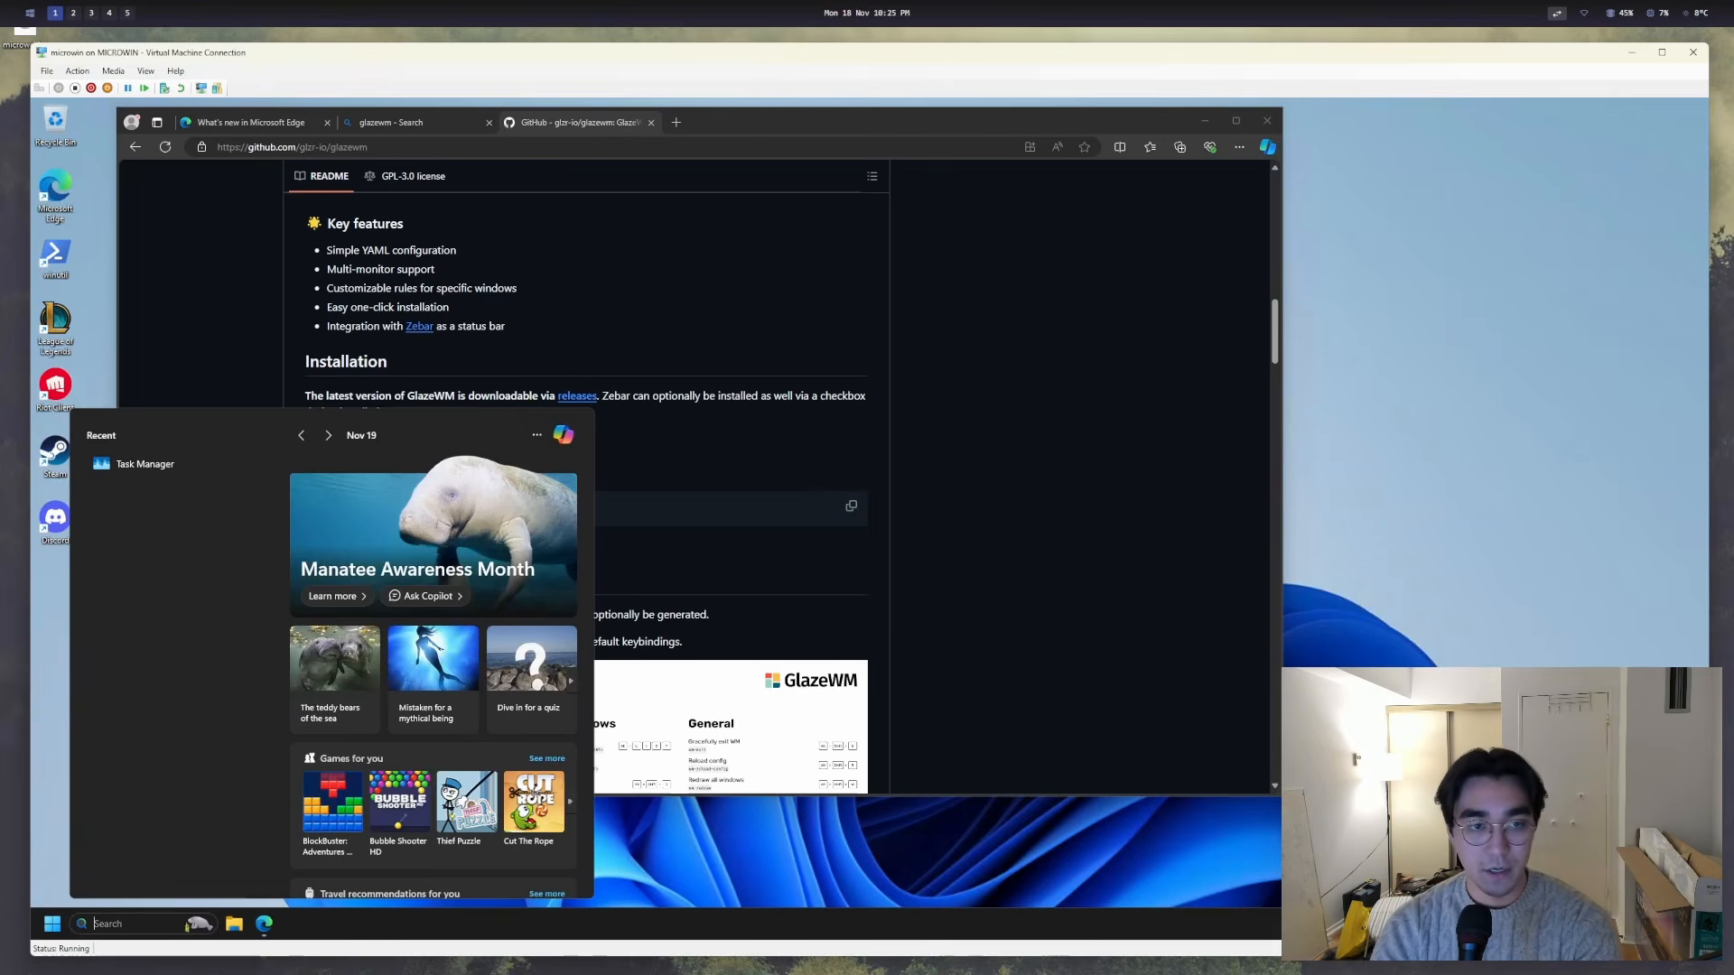
text(terminal)
key(Return)
drag(450, 185, 1086, 256)
key(ctrl+v)
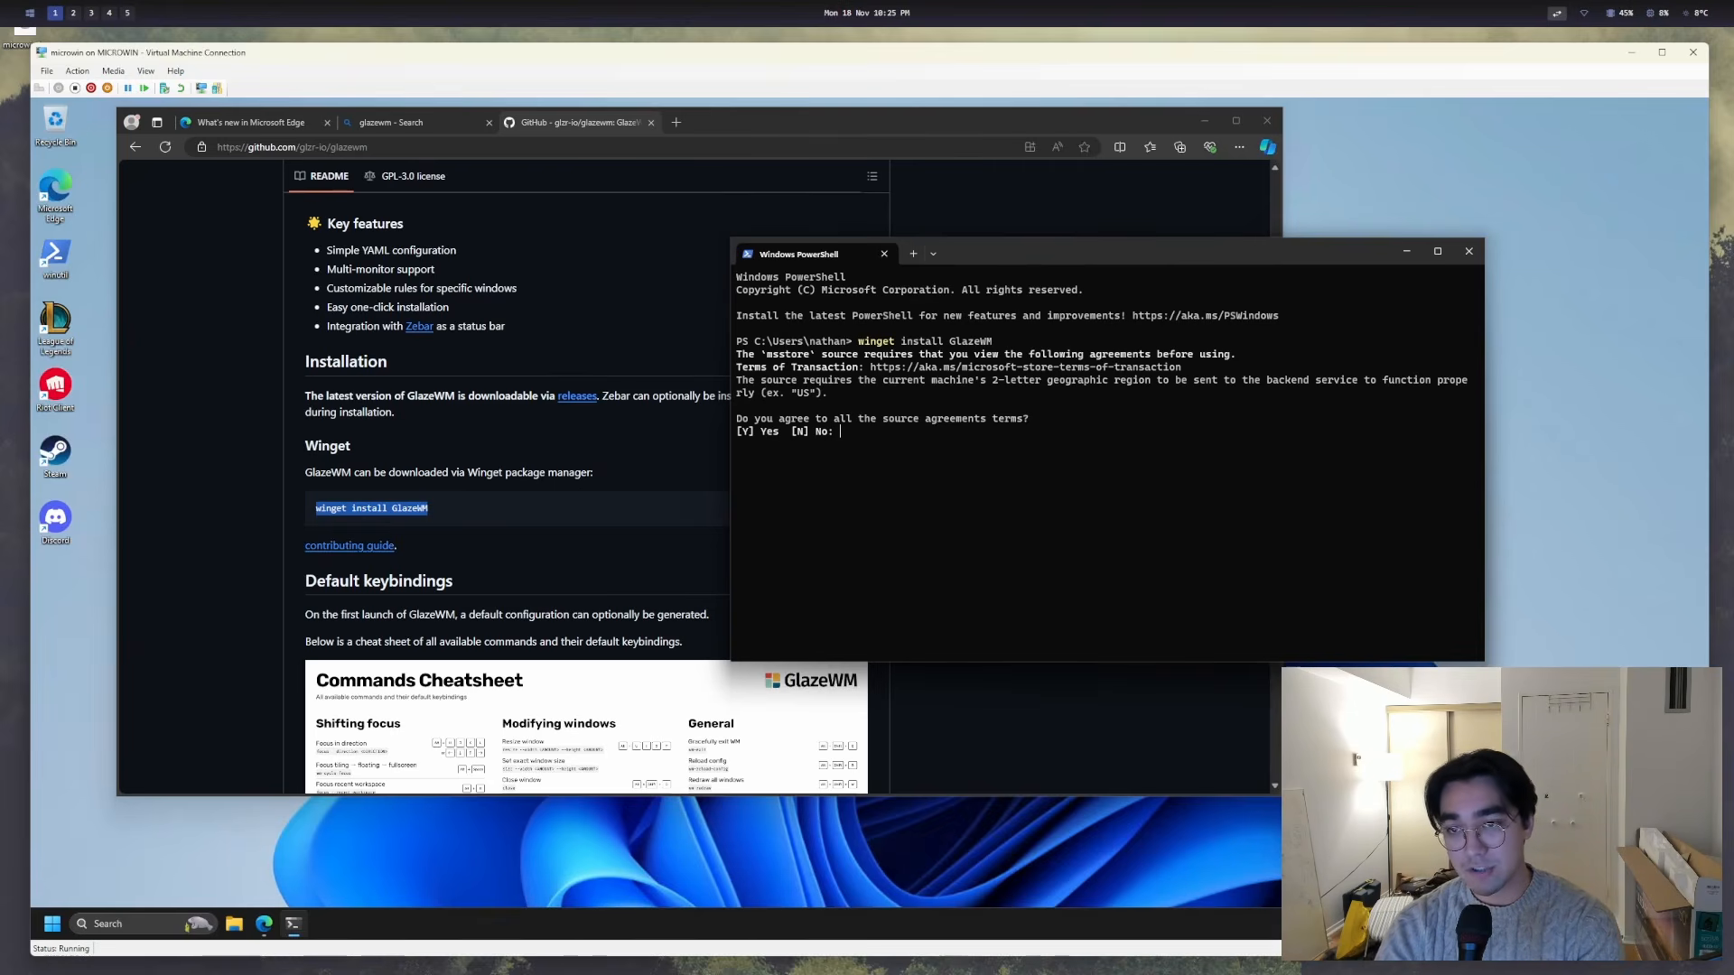
text(Y)
key(Return)
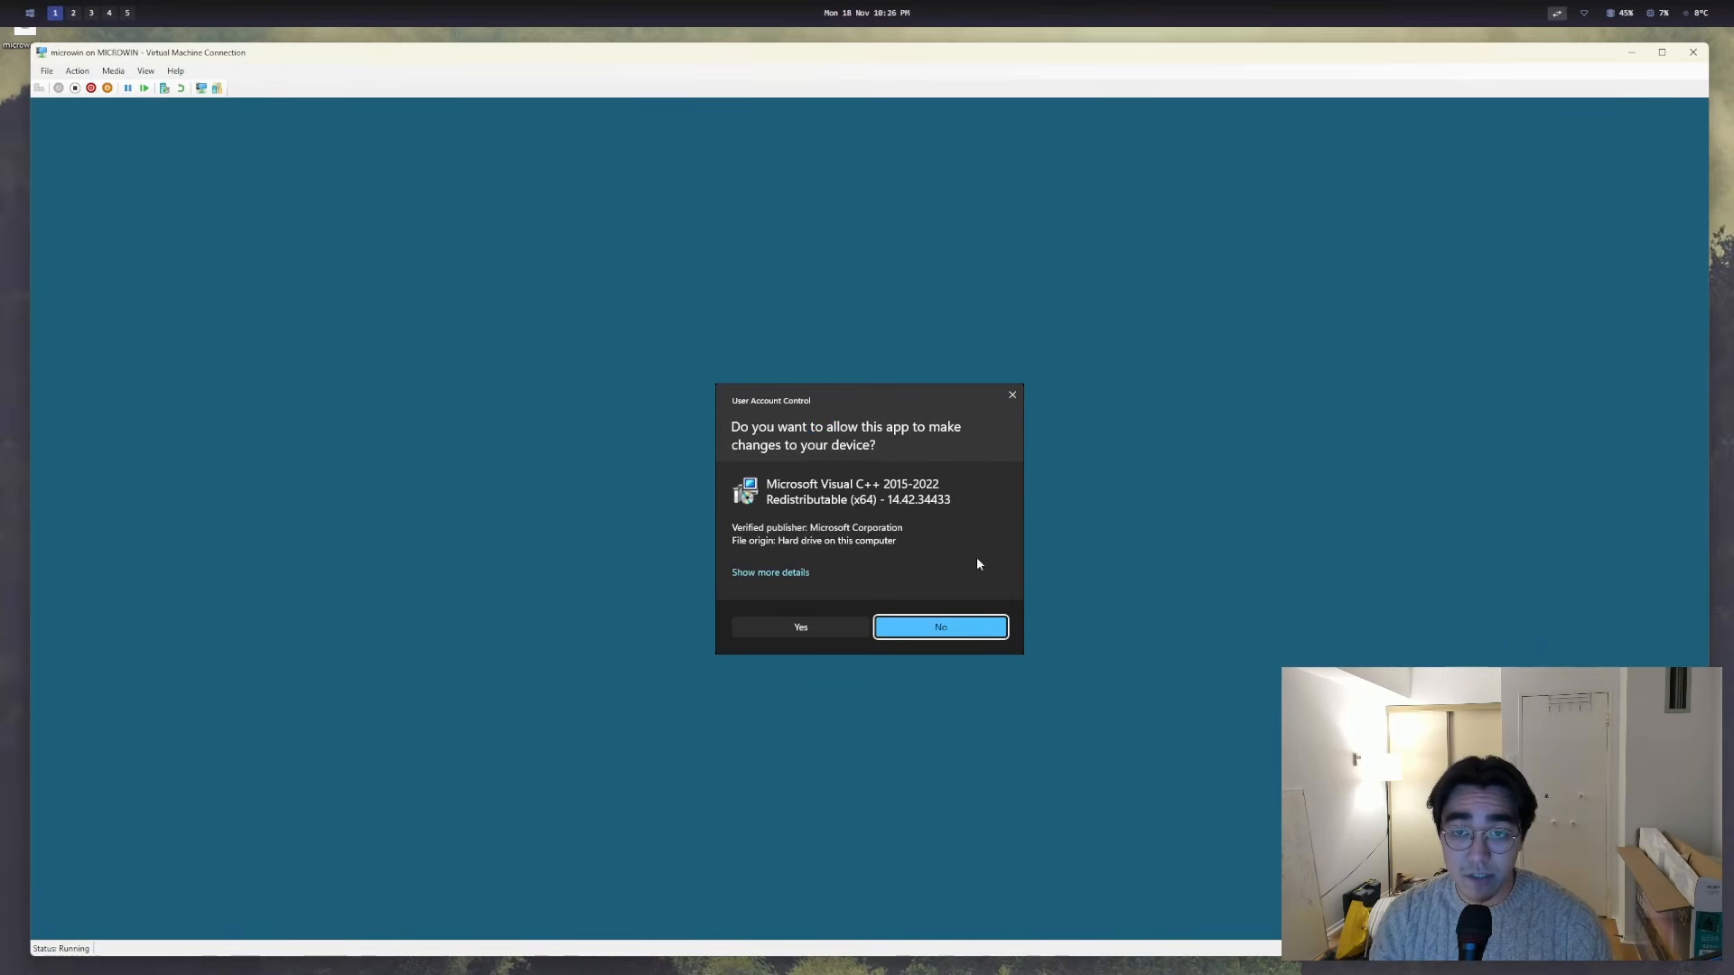
- Allow the Microsoft Visual C++ Redistributable and GlazeWM installers to make changes, and close the terminal after installation
click(799, 634)
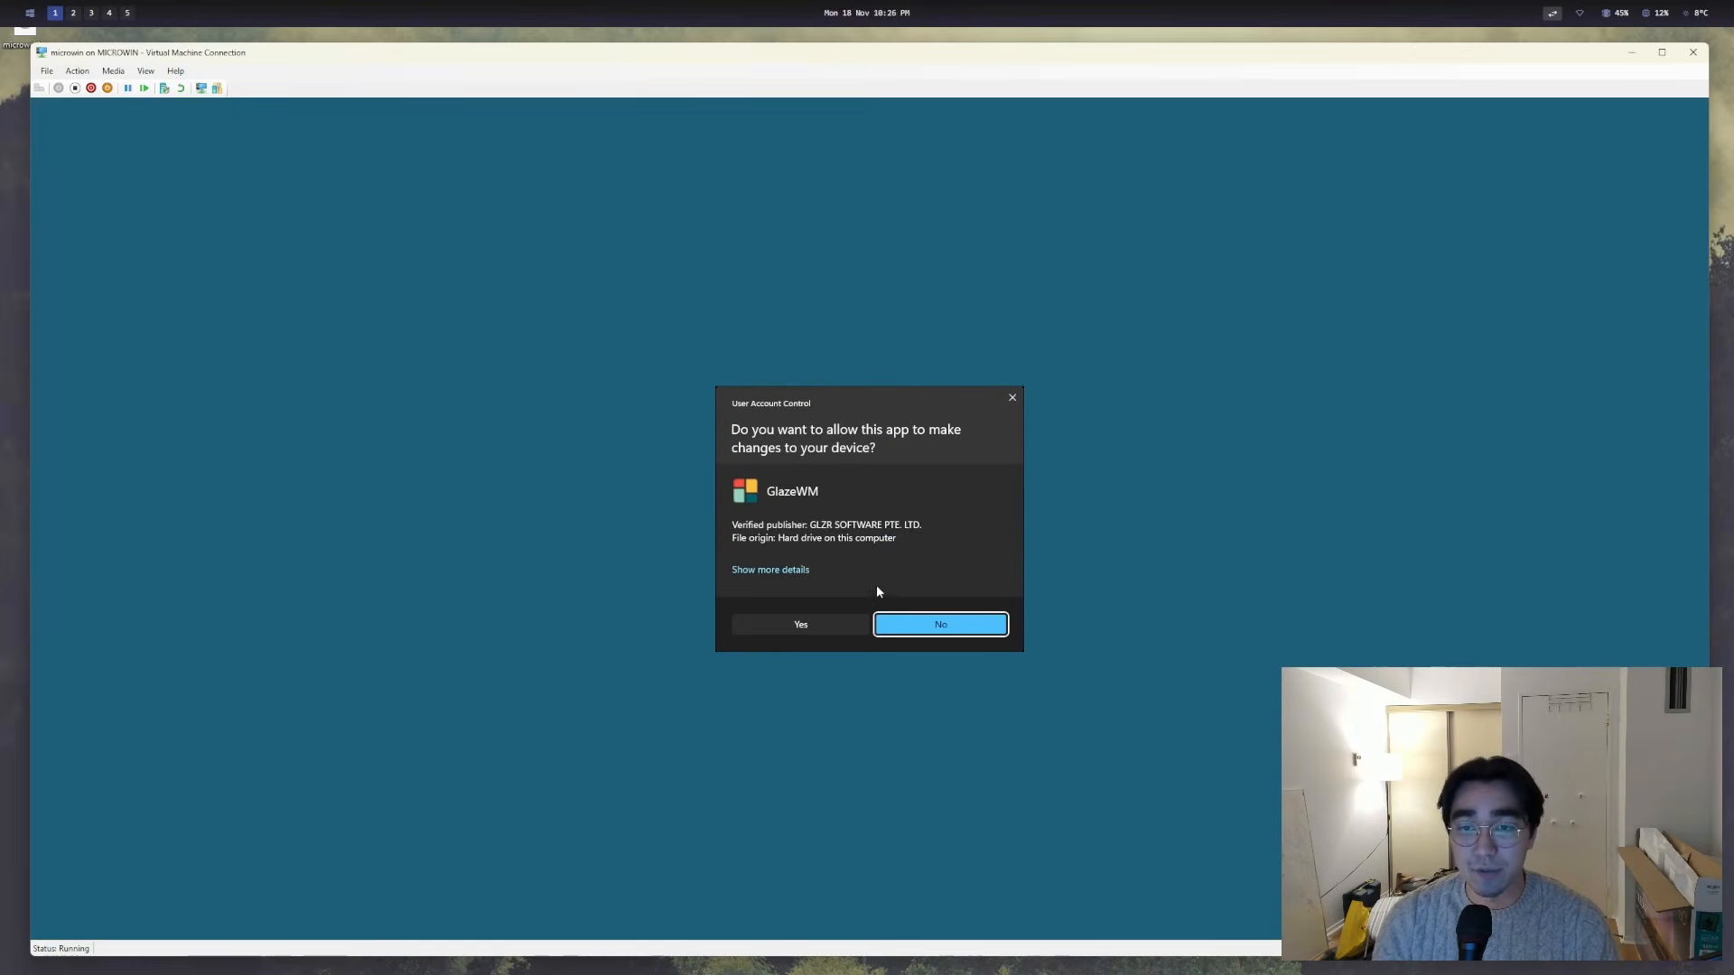
click(813, 623)
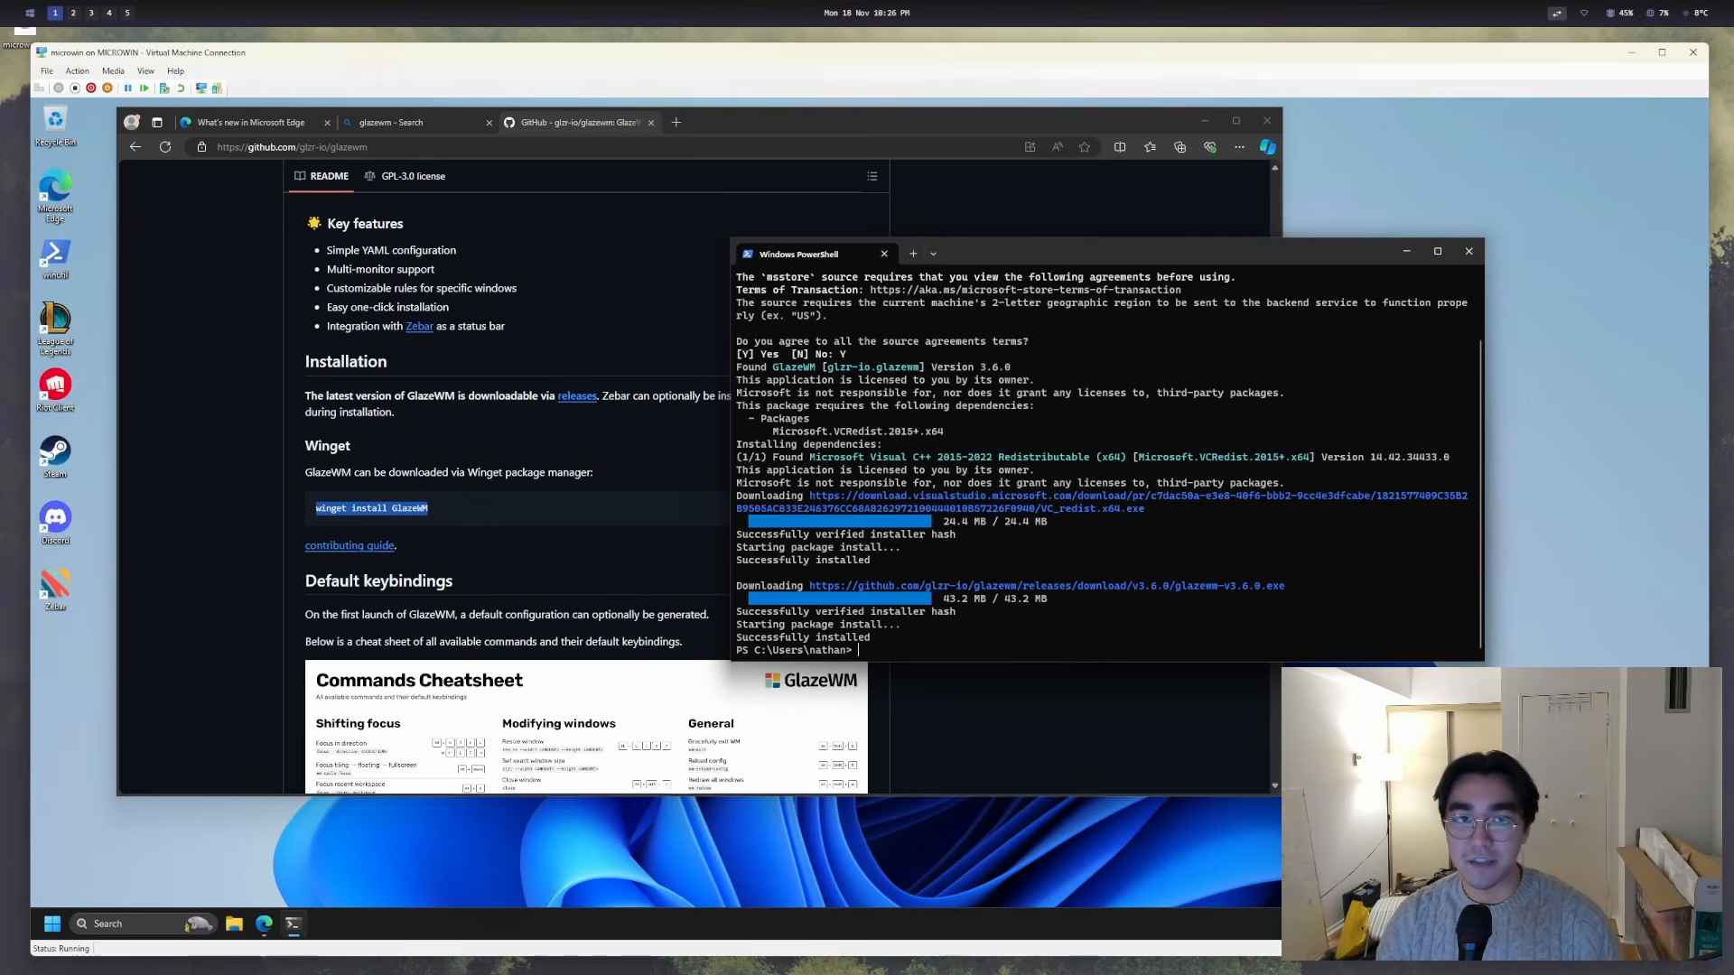
click(1469, 251)
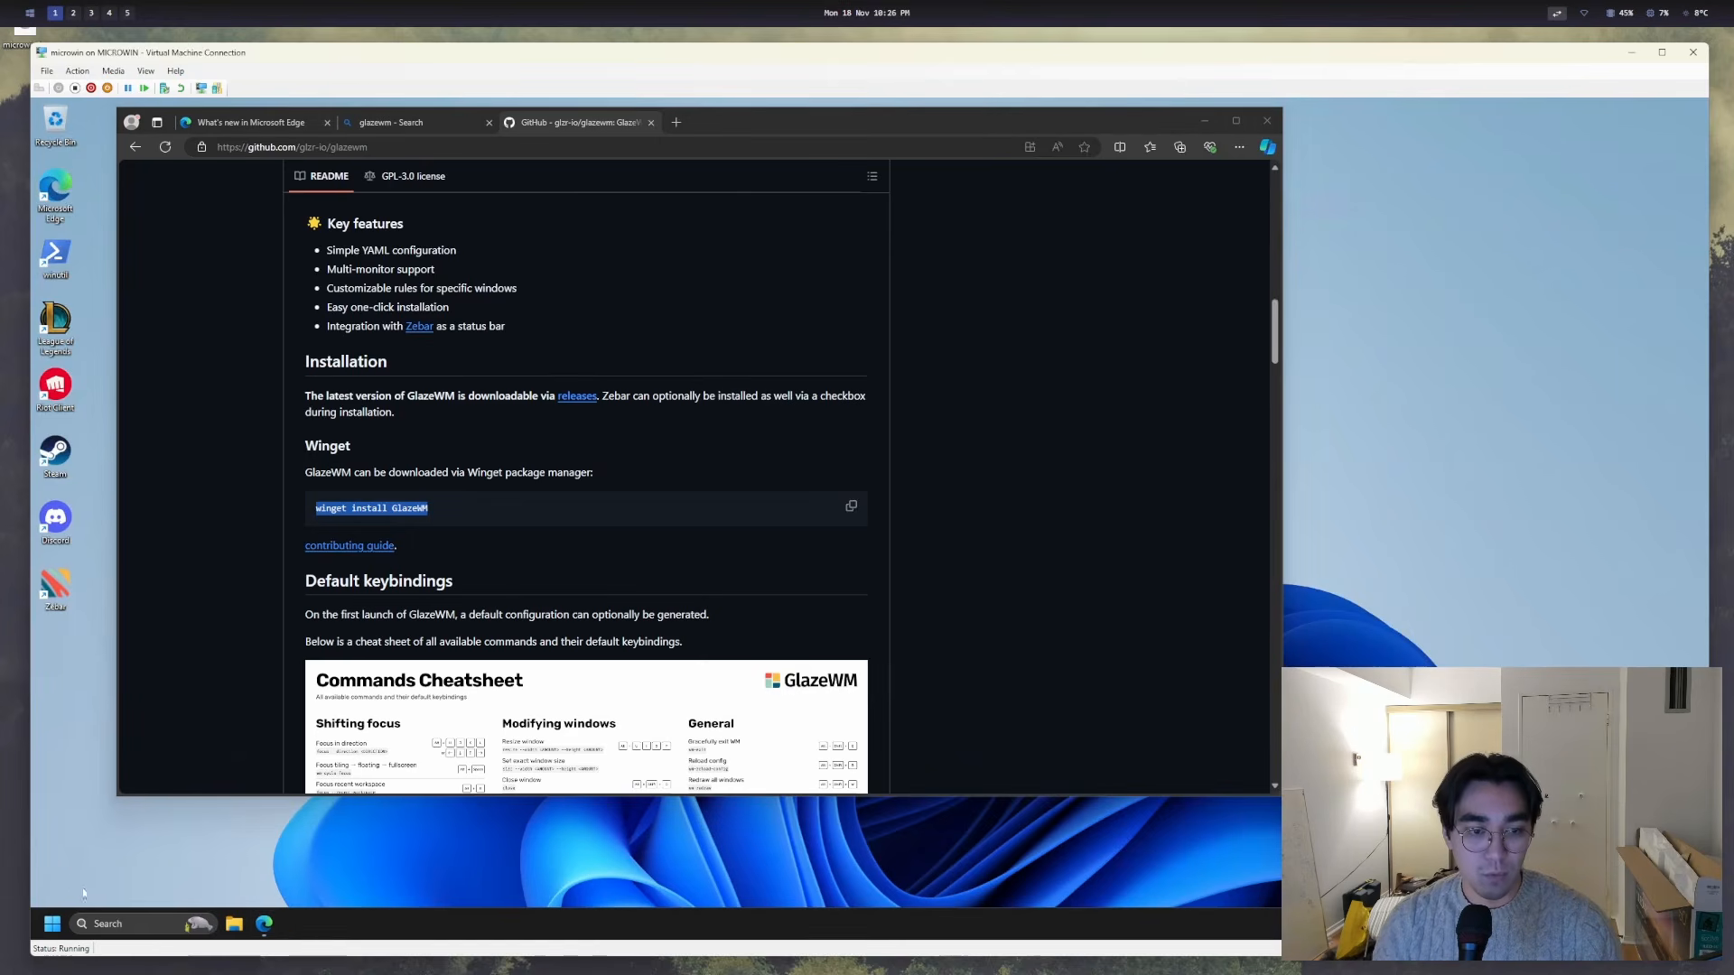
- Launch GlazeWM from the Windows search and open a second browser window to tile beside the first
click(99, 924)
text(glazewm)
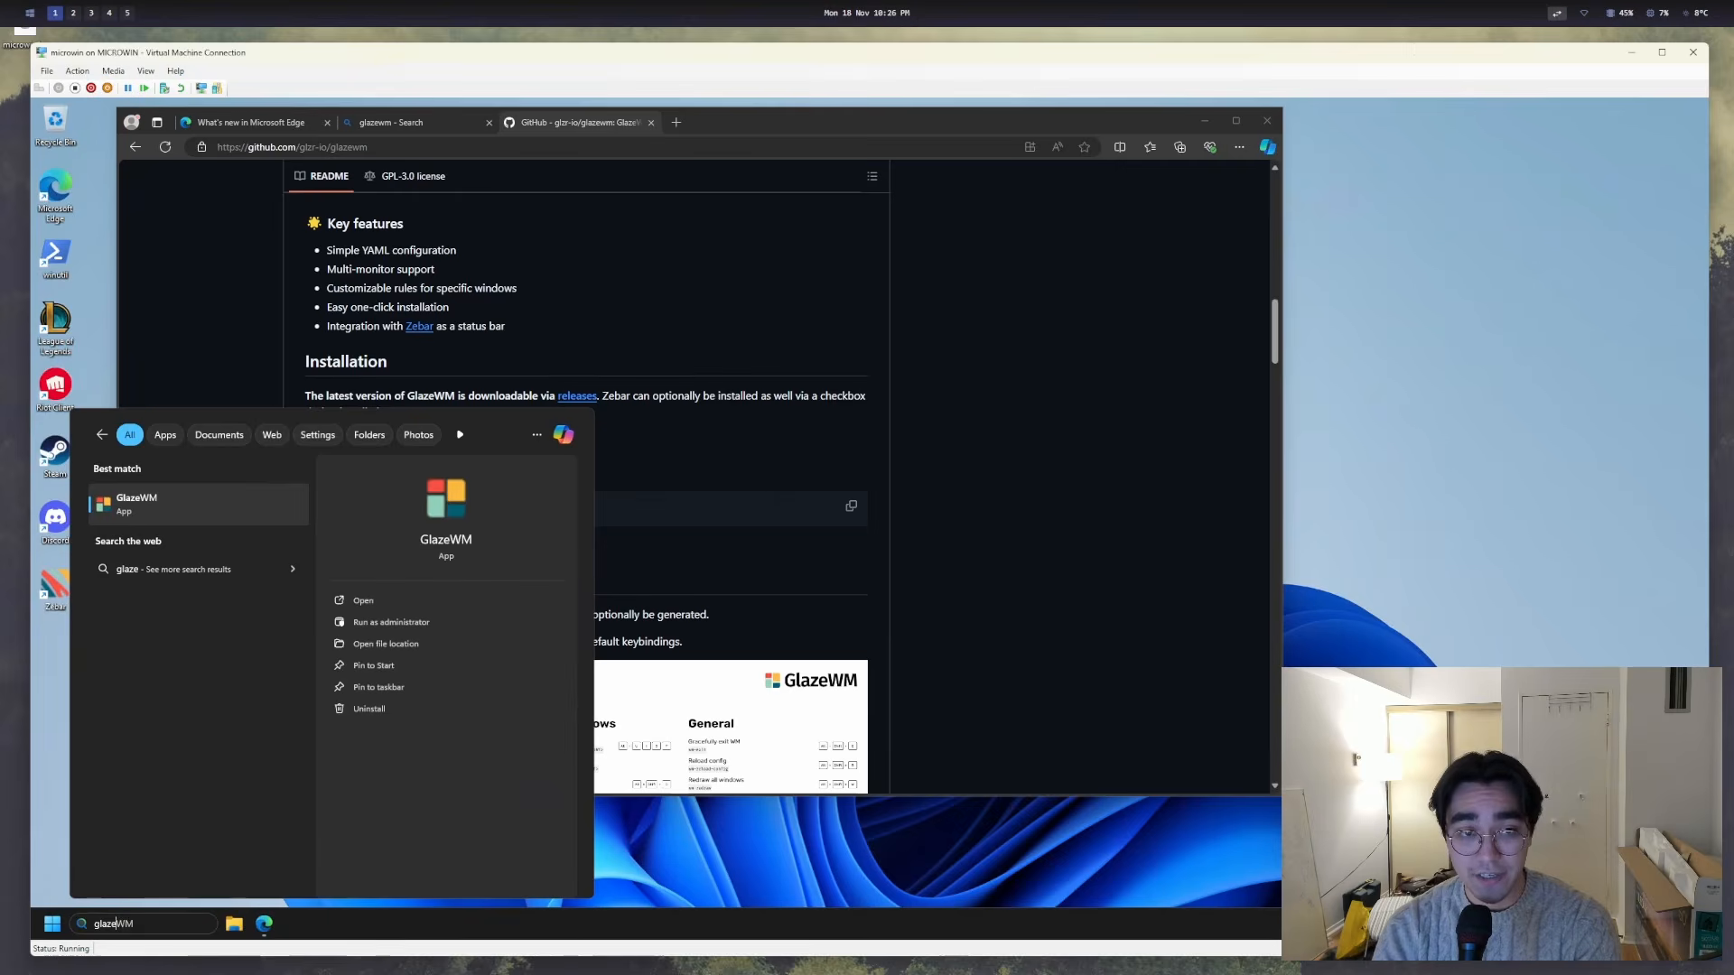
key(Return)
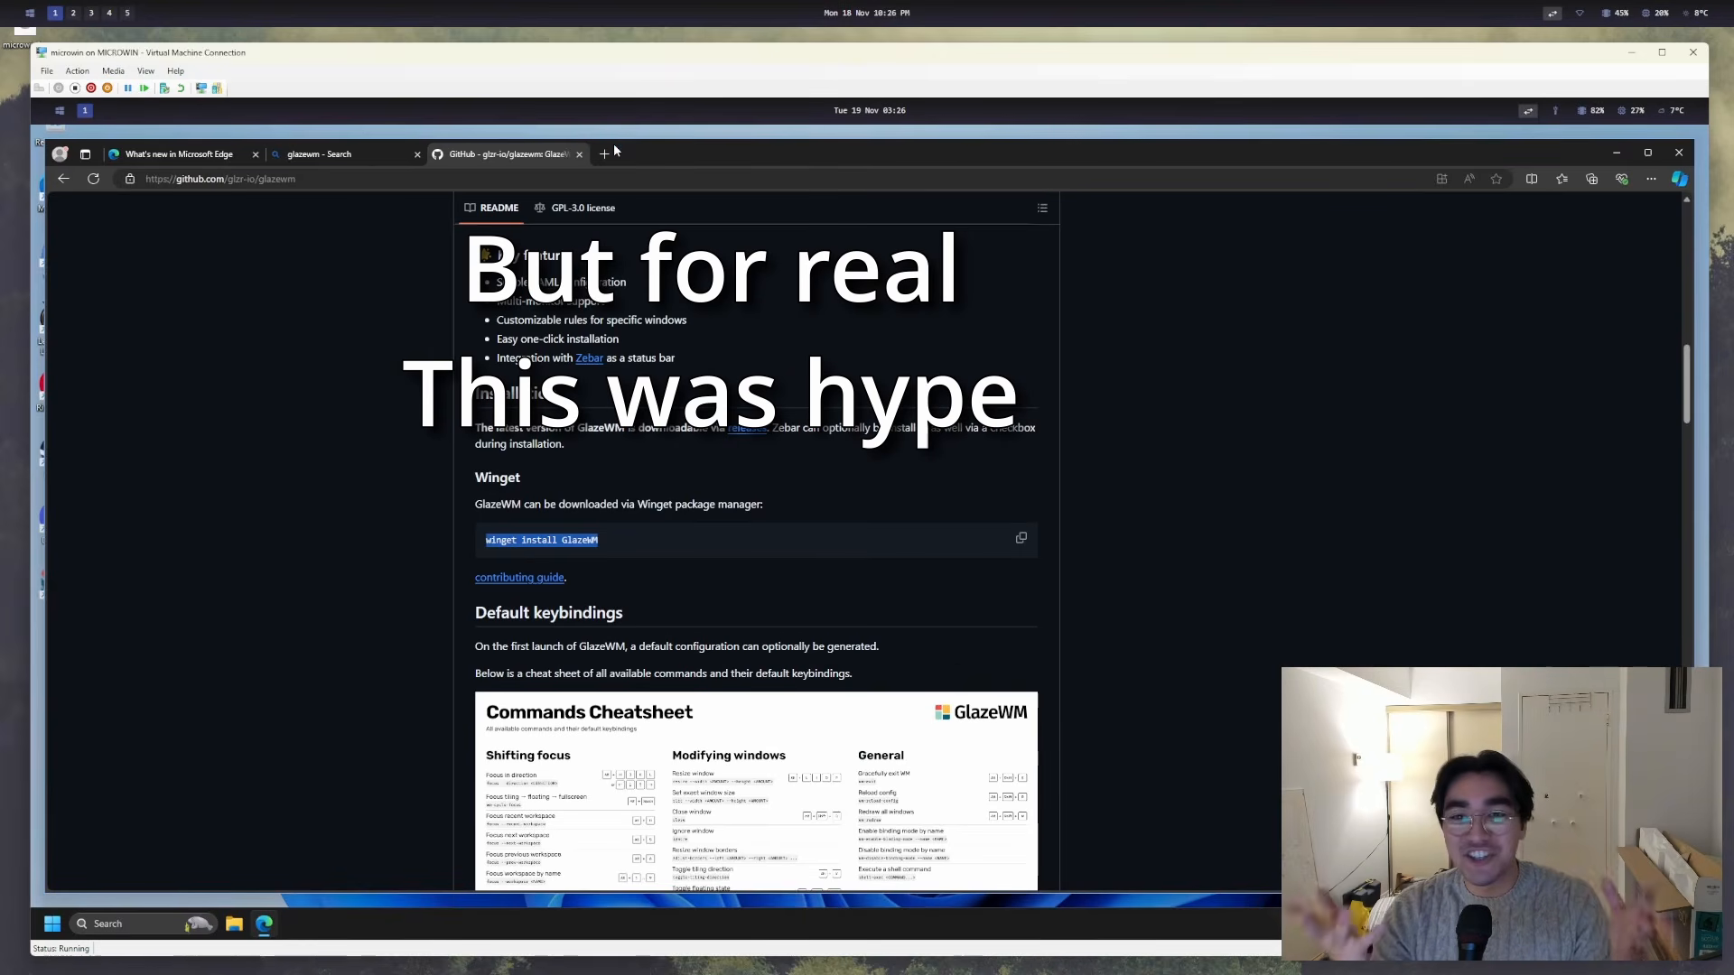
key(ctrl+n)
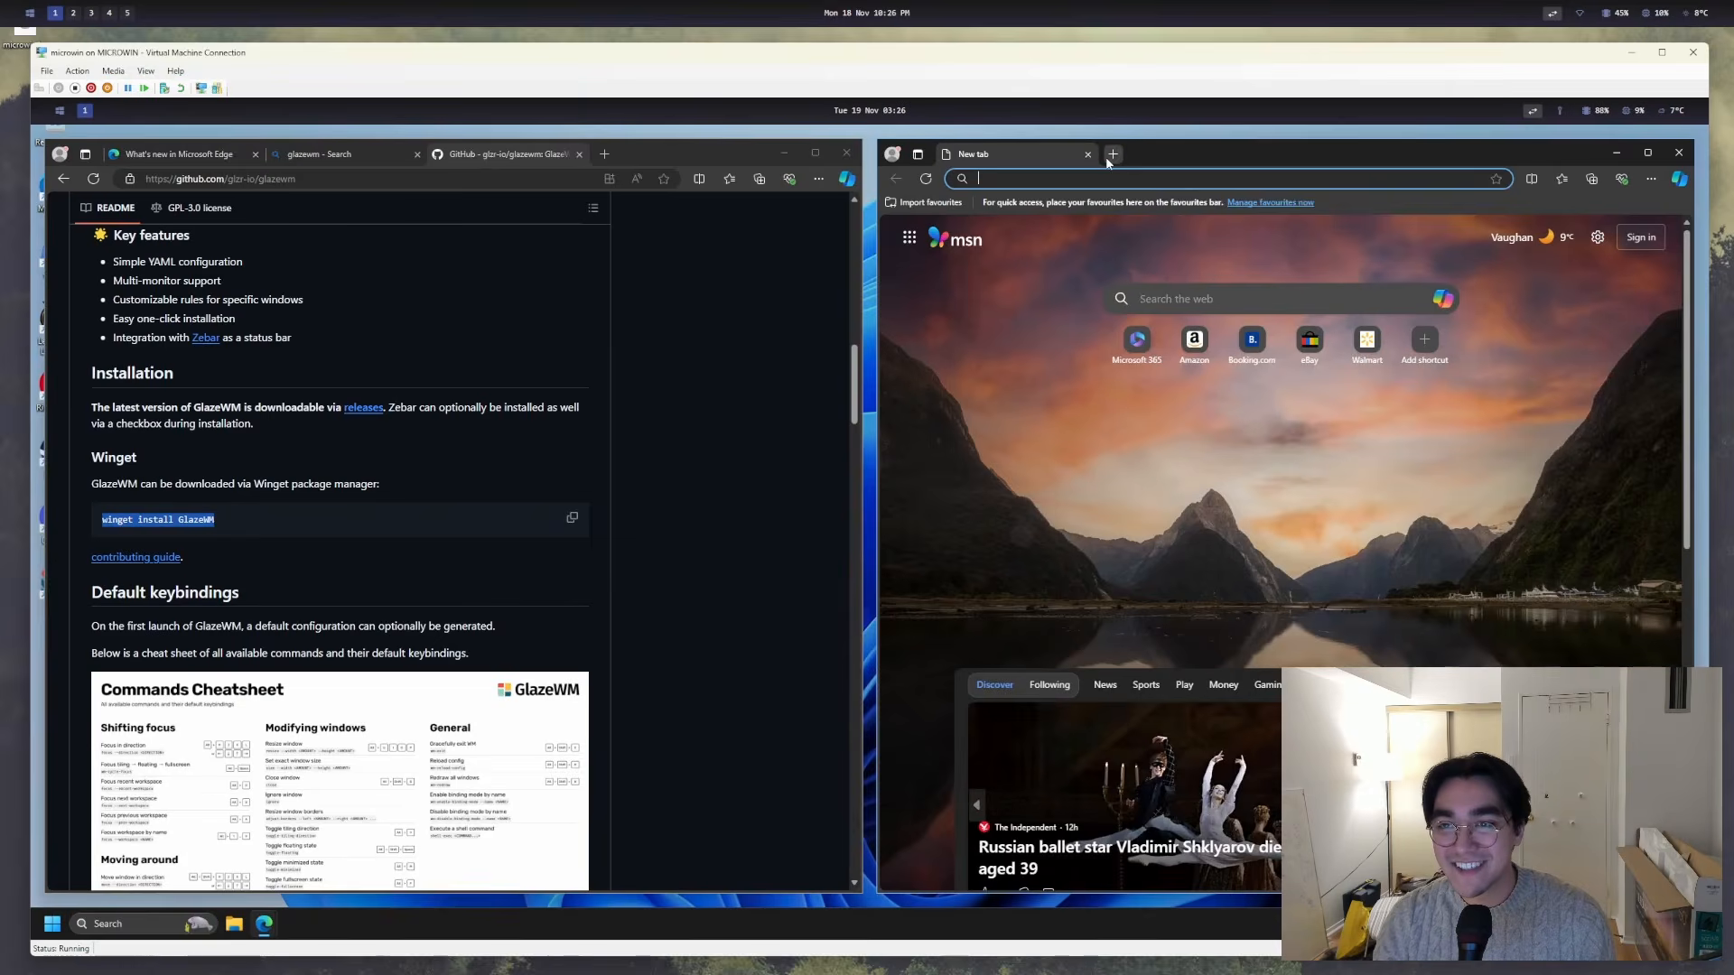
- Open another browser window and a PowerShell terminal so that they tile beside the existing windows
key(ctrl+n)
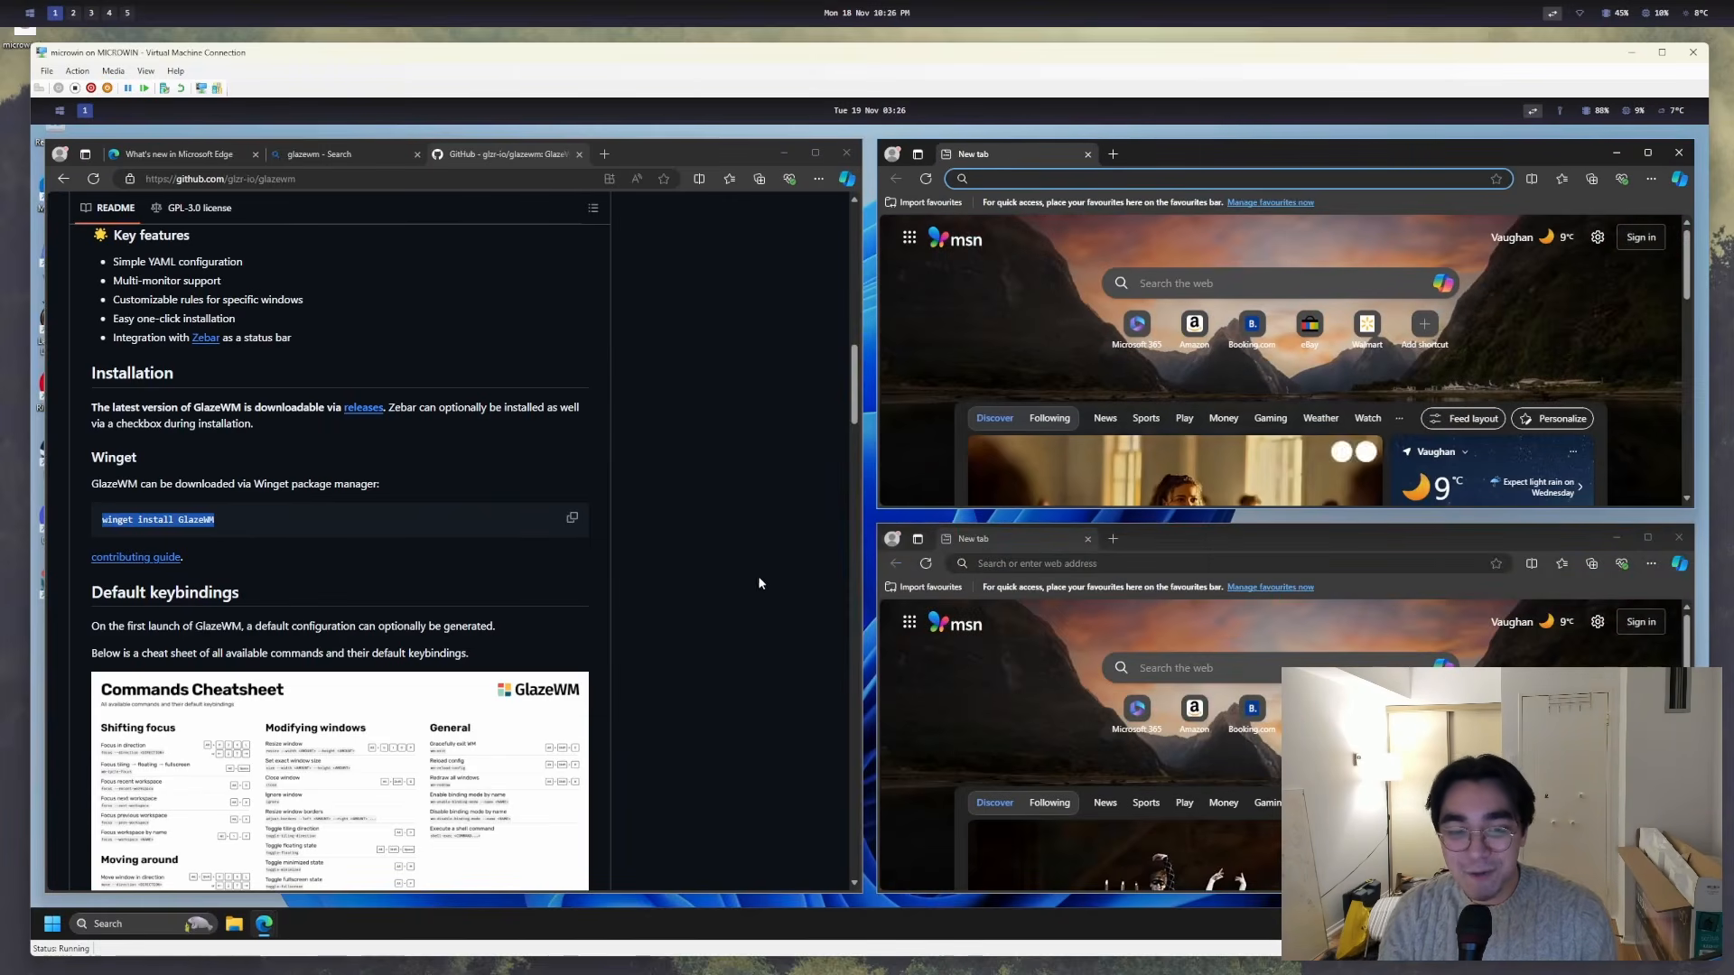
key(alt+Return)
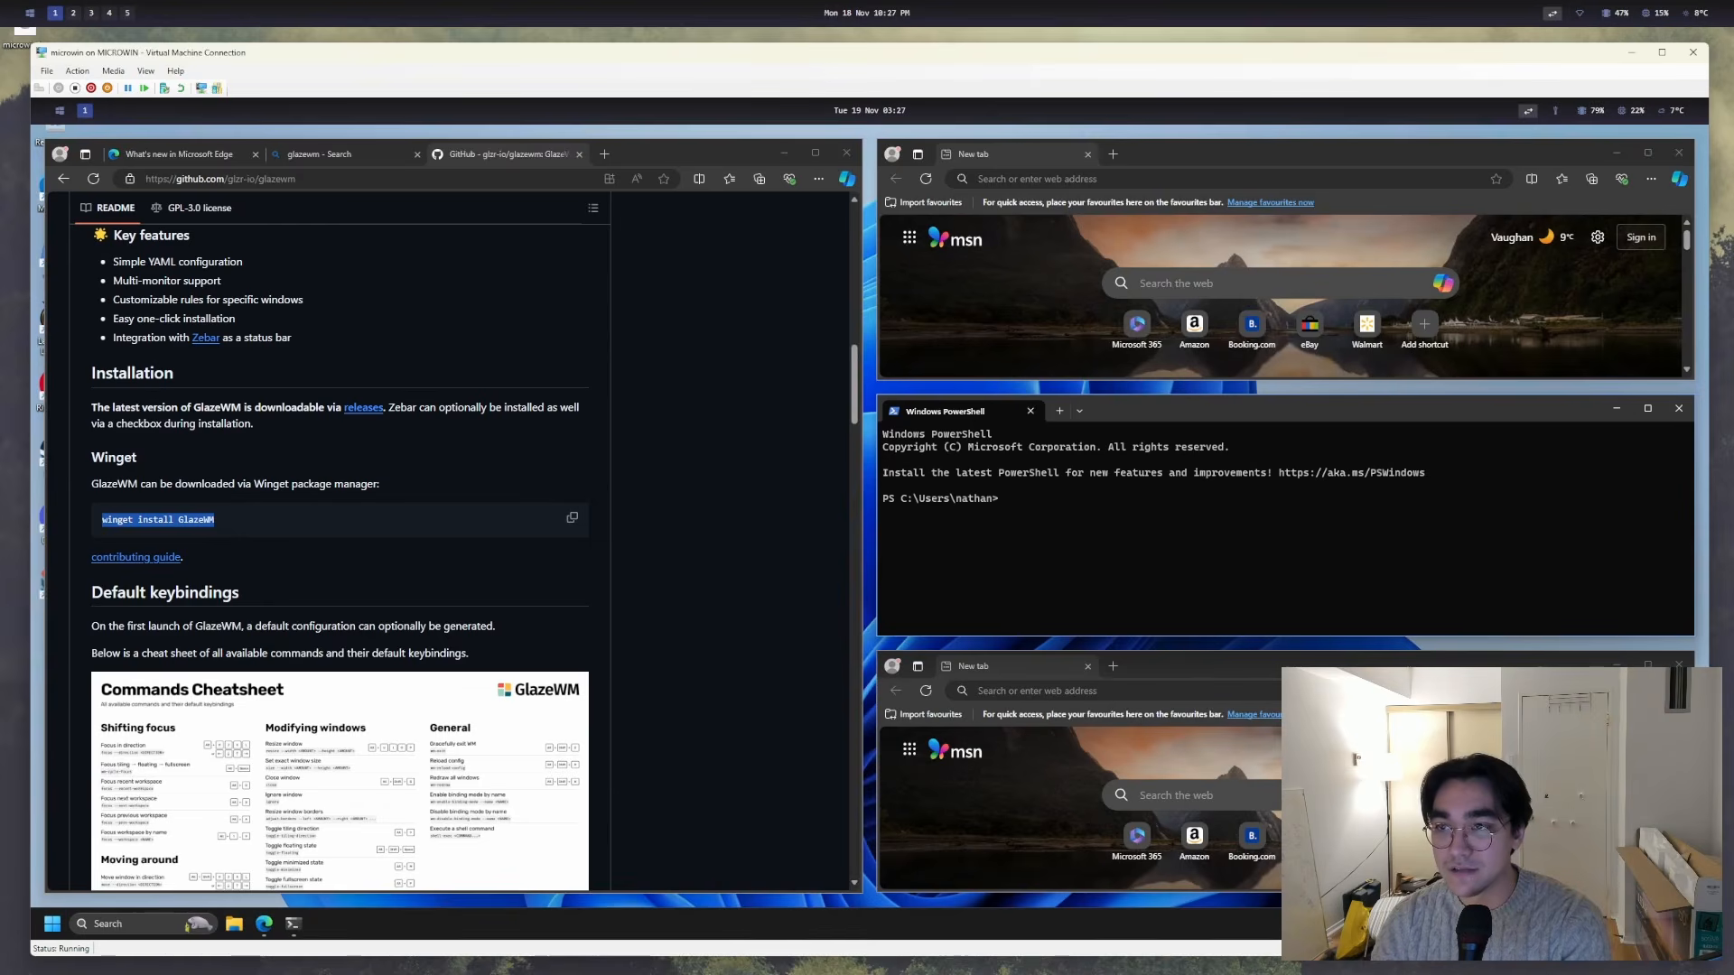
click(1111, 154)
drag(1137, 155, 1444, 271)
click(1524, 116)
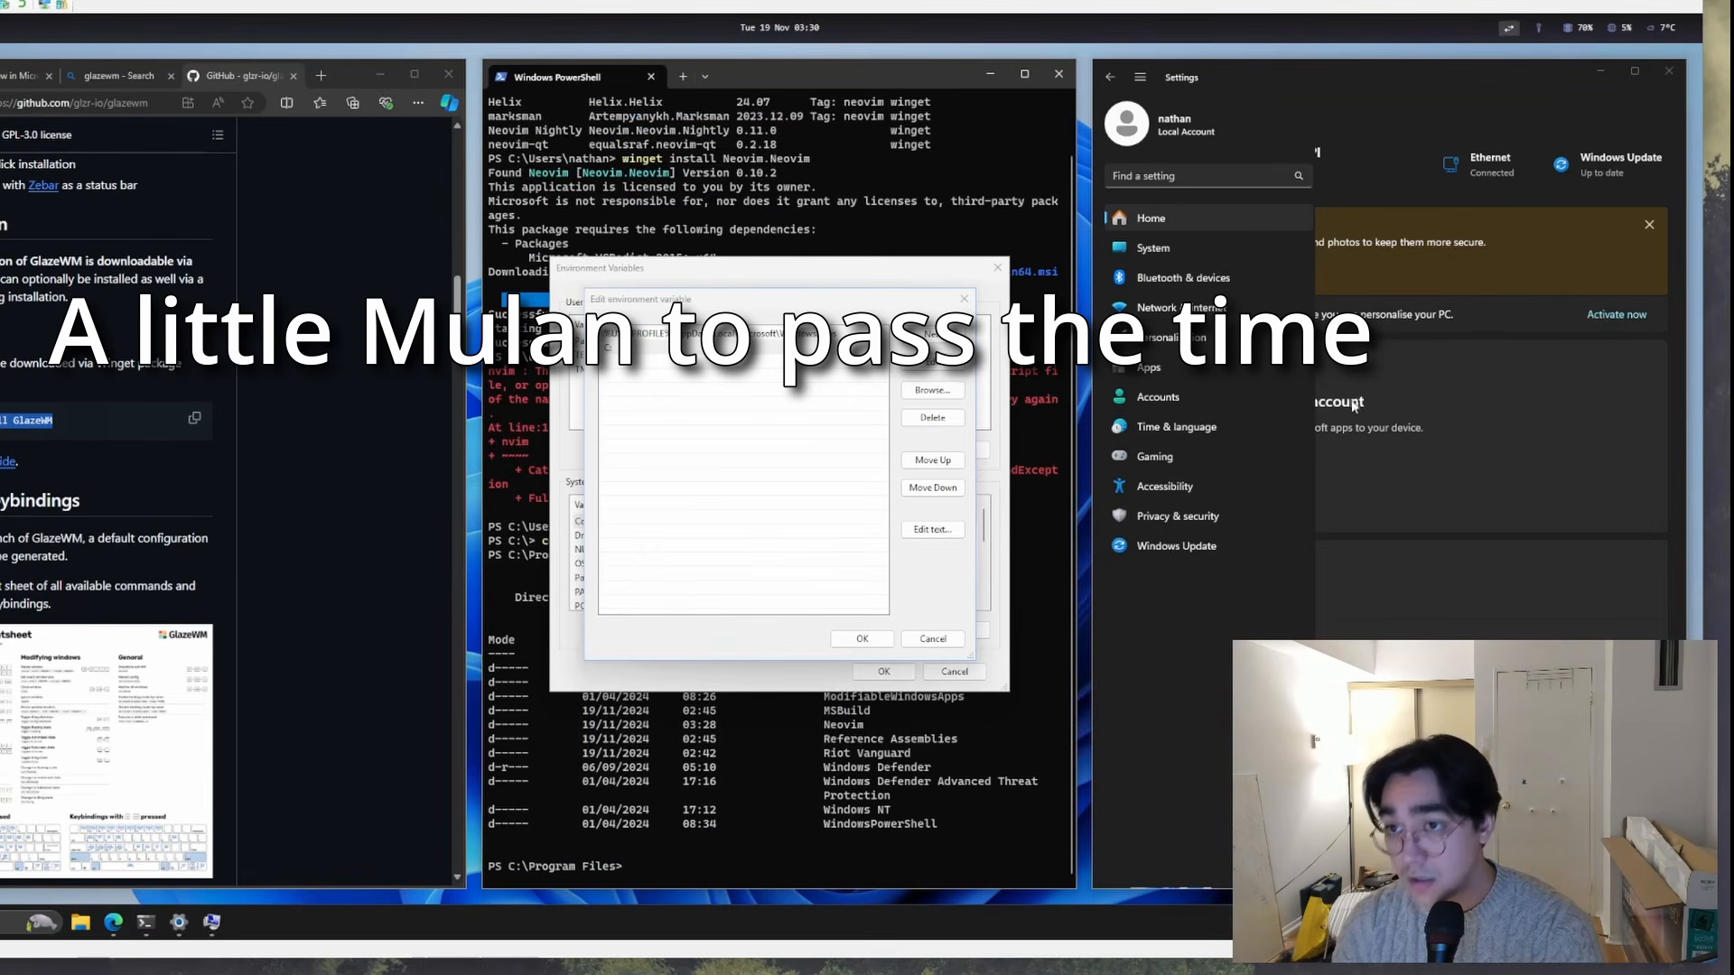
click(1247, 169)
text(jke)
key(BackSpace)
key(BackSpace)
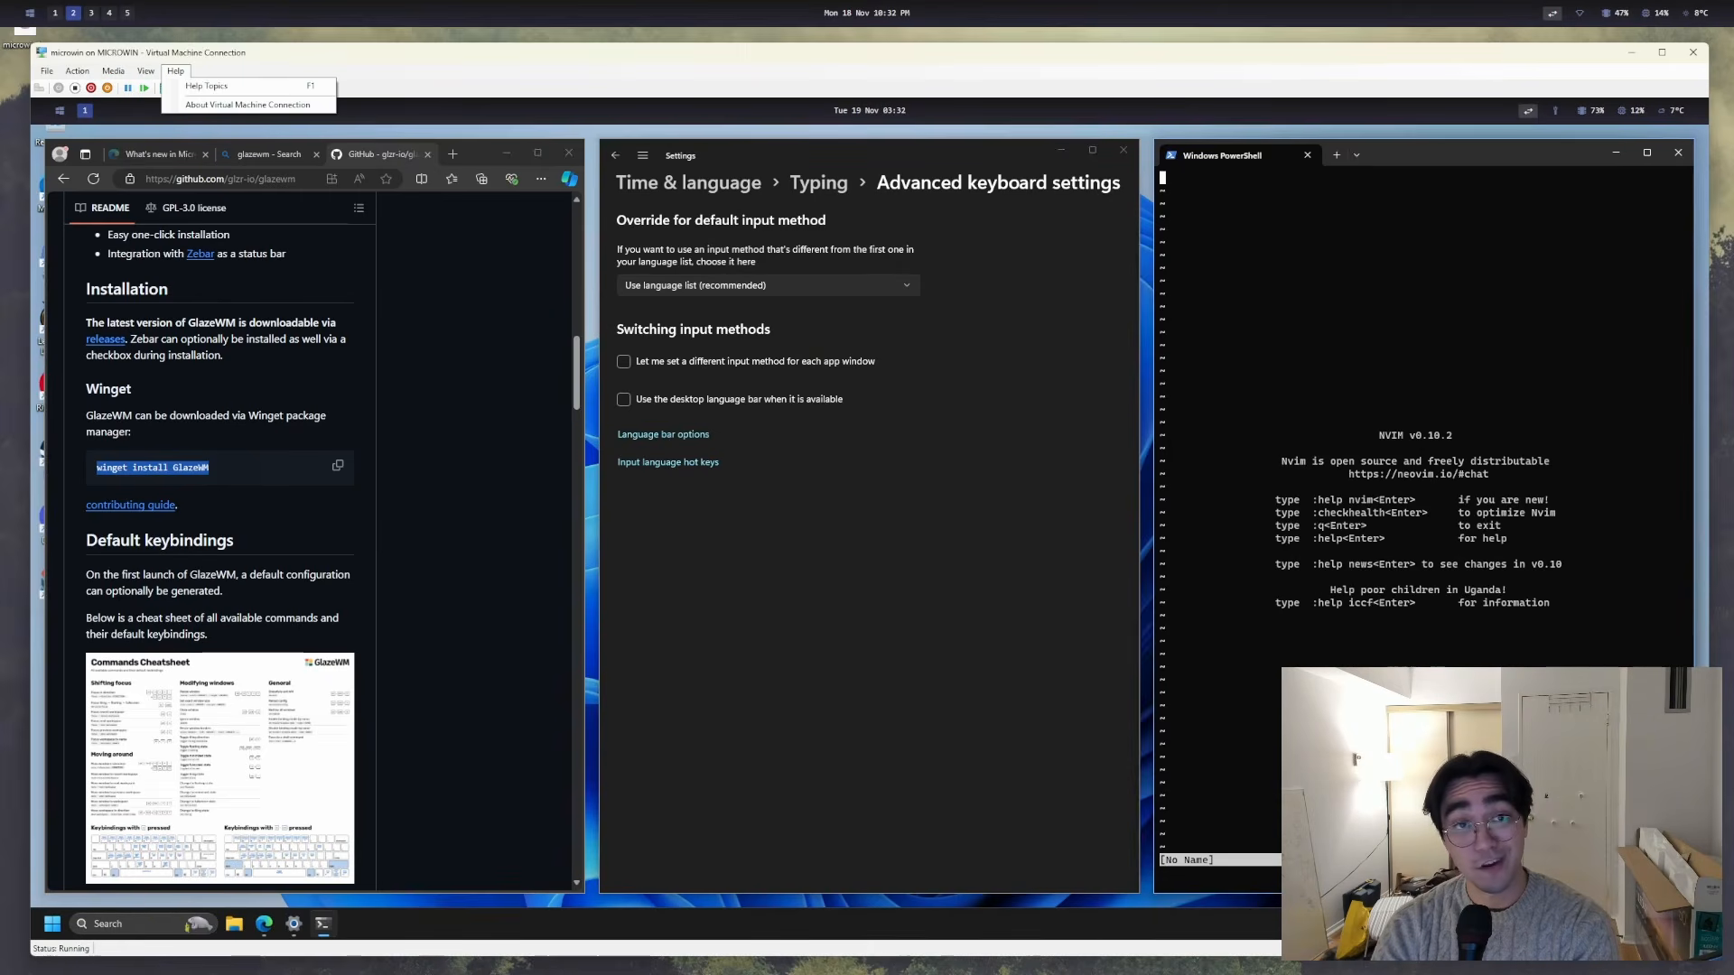
- Quit Neovim and list the contents of the home directory with ls
text(:q)
key(Return)
text(ls)
key(Return)
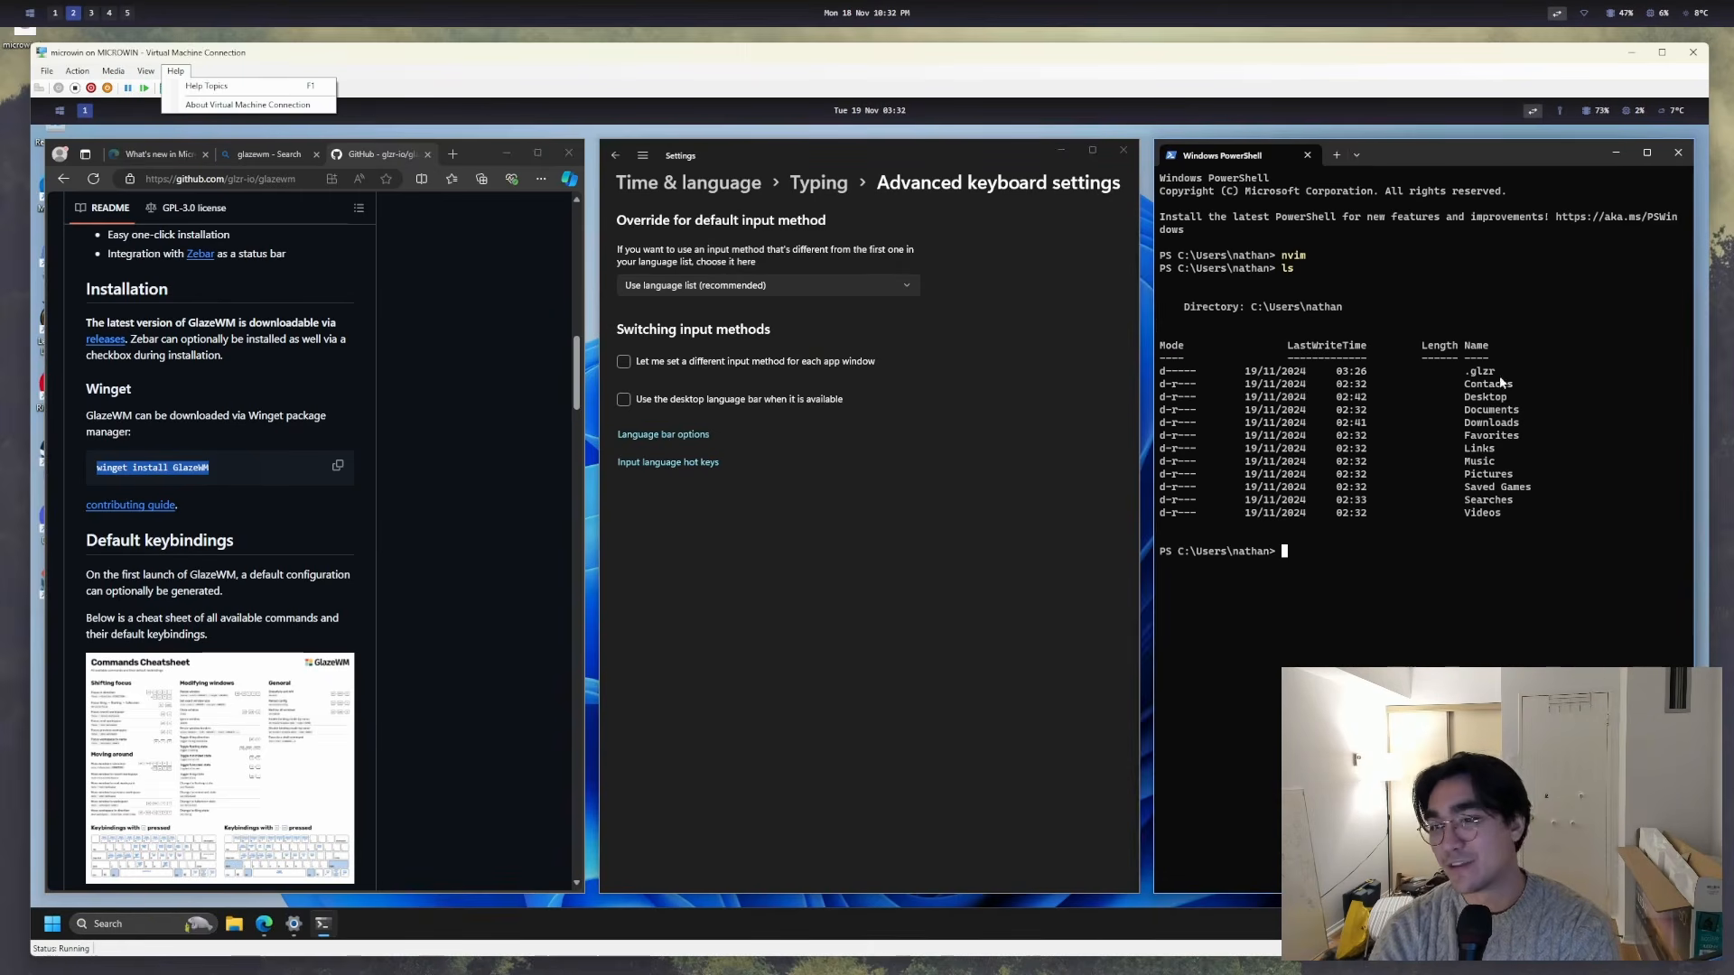
- Navigate into the glazewm folder inside .glzr, listing the folder contents, and open config.yaml in Neovim
text(cd .glzr)
key(Return)
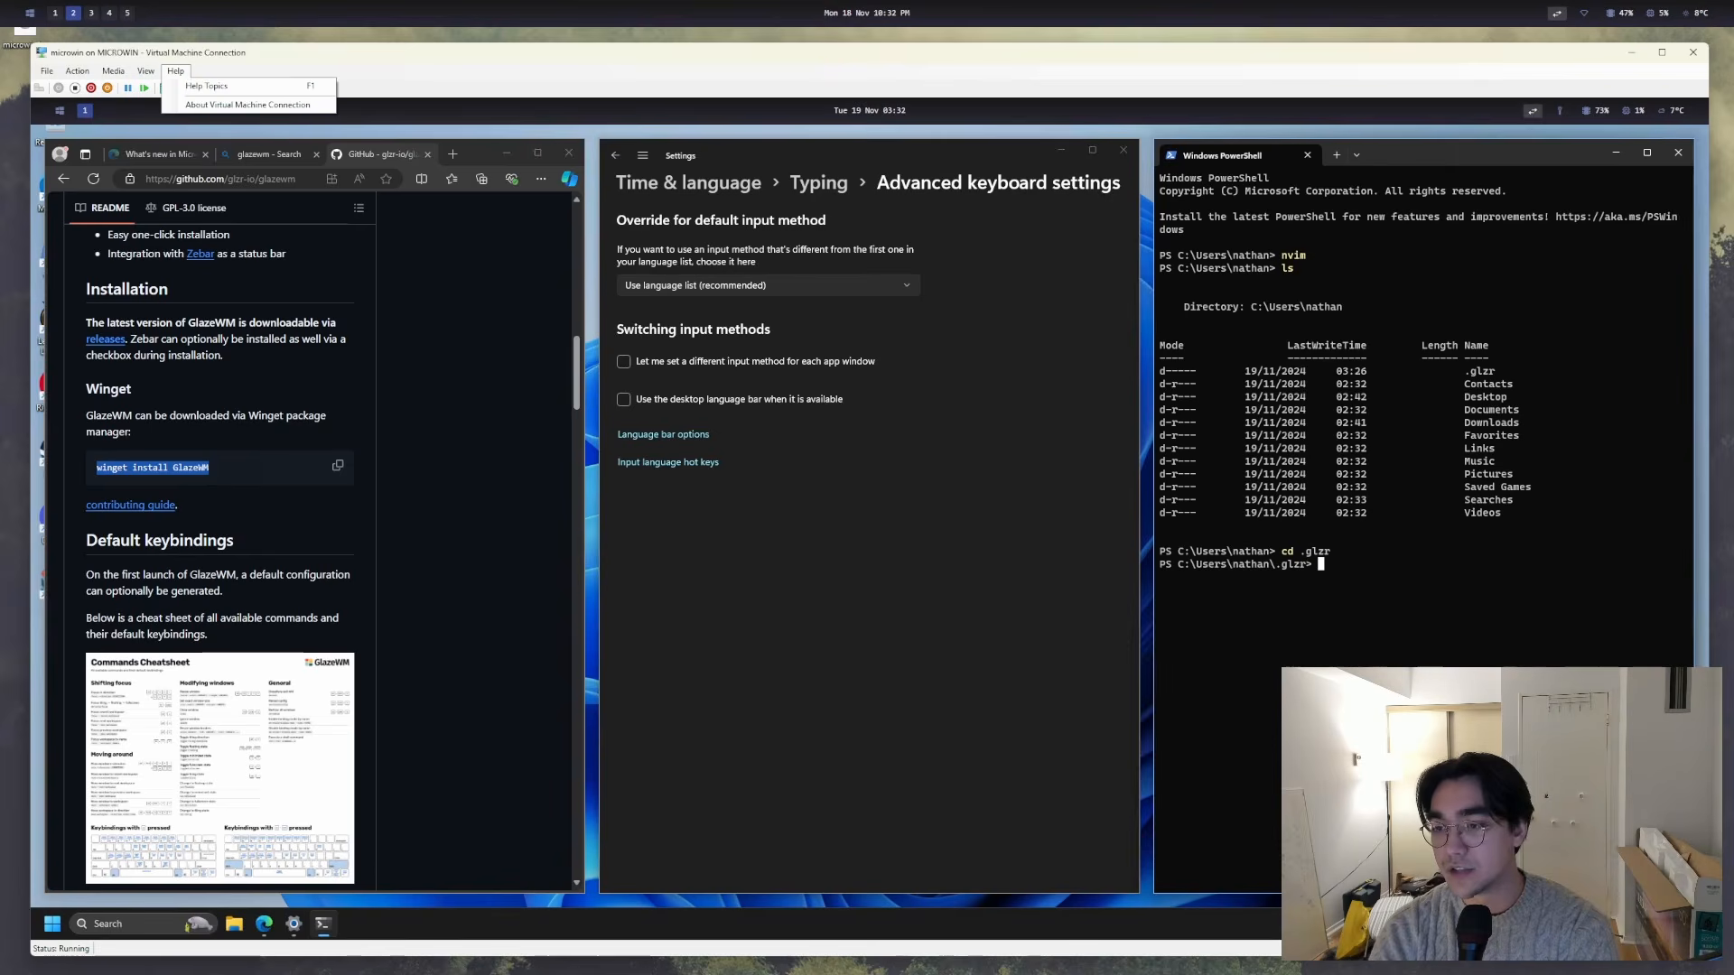
text(ls)
key(Return)
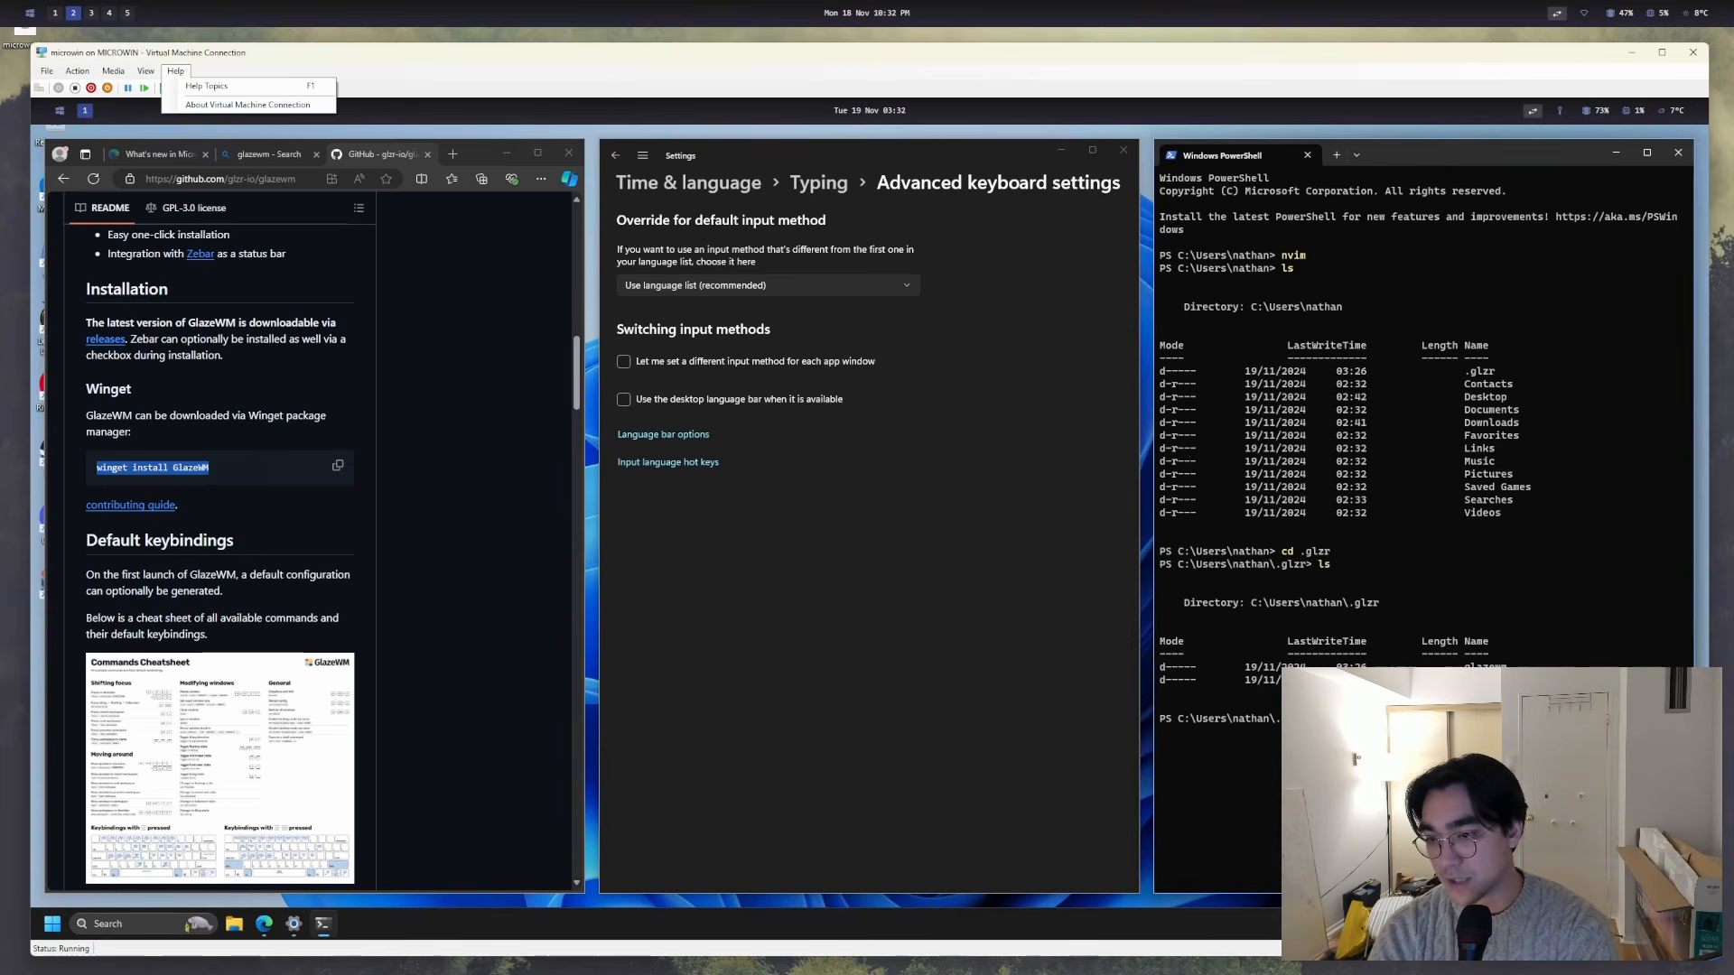
key(Return)
text(ls)
key(Return)
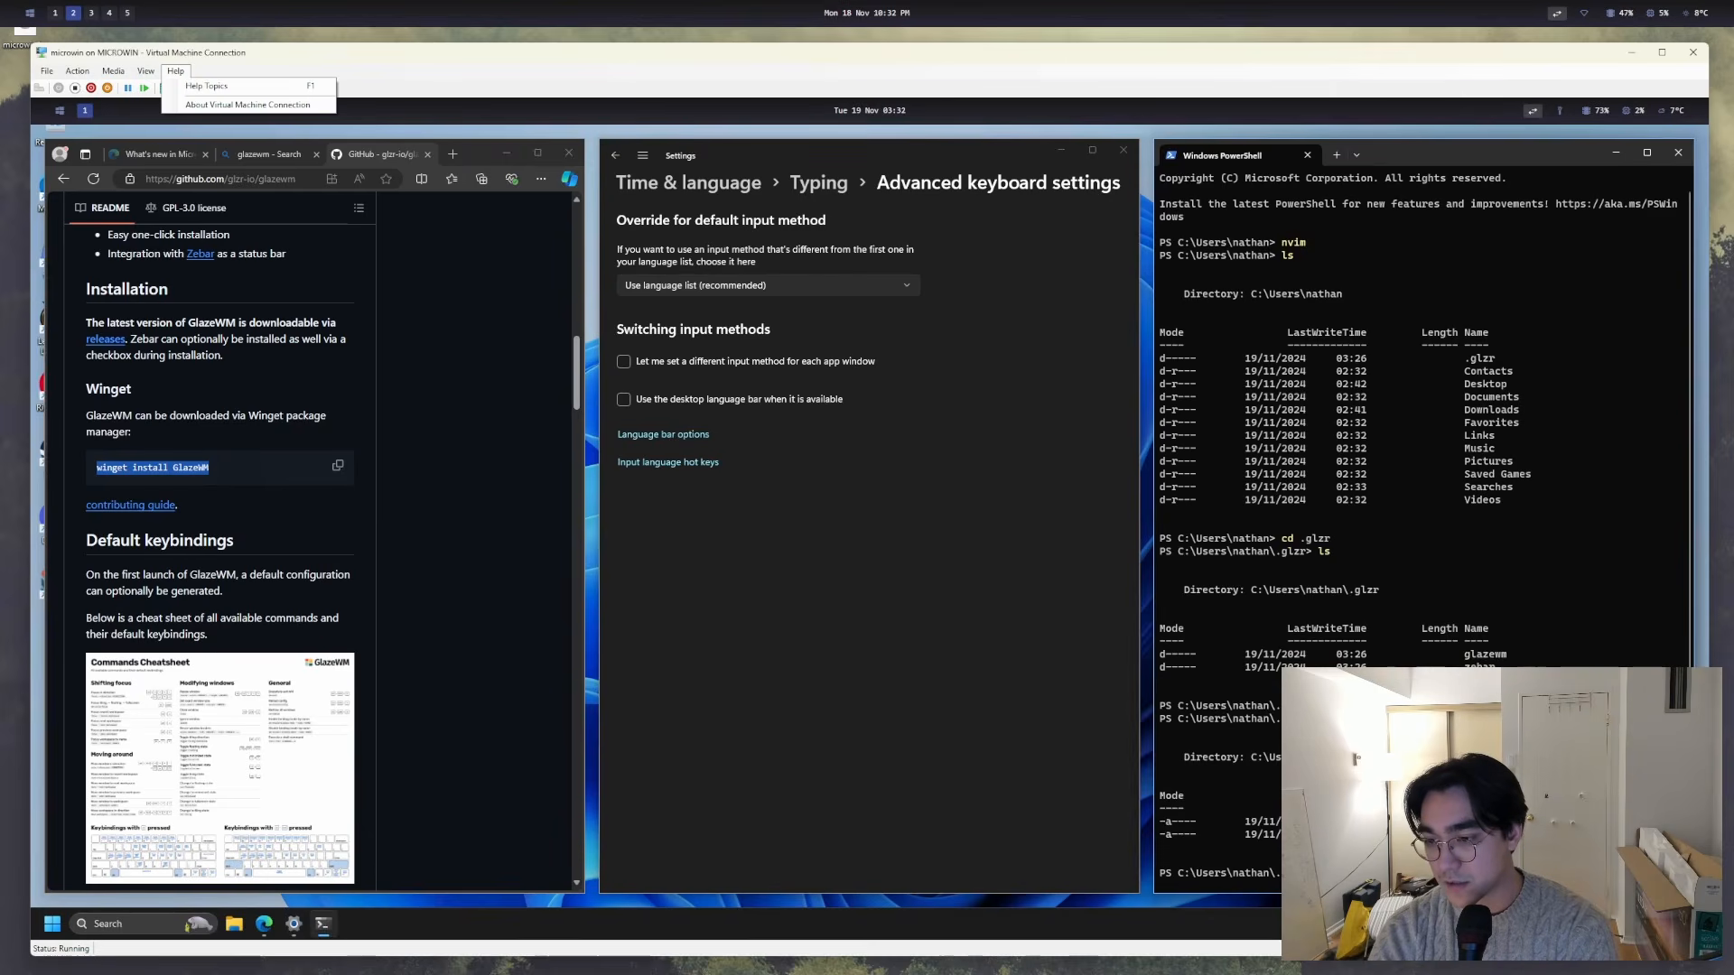
key(Return)
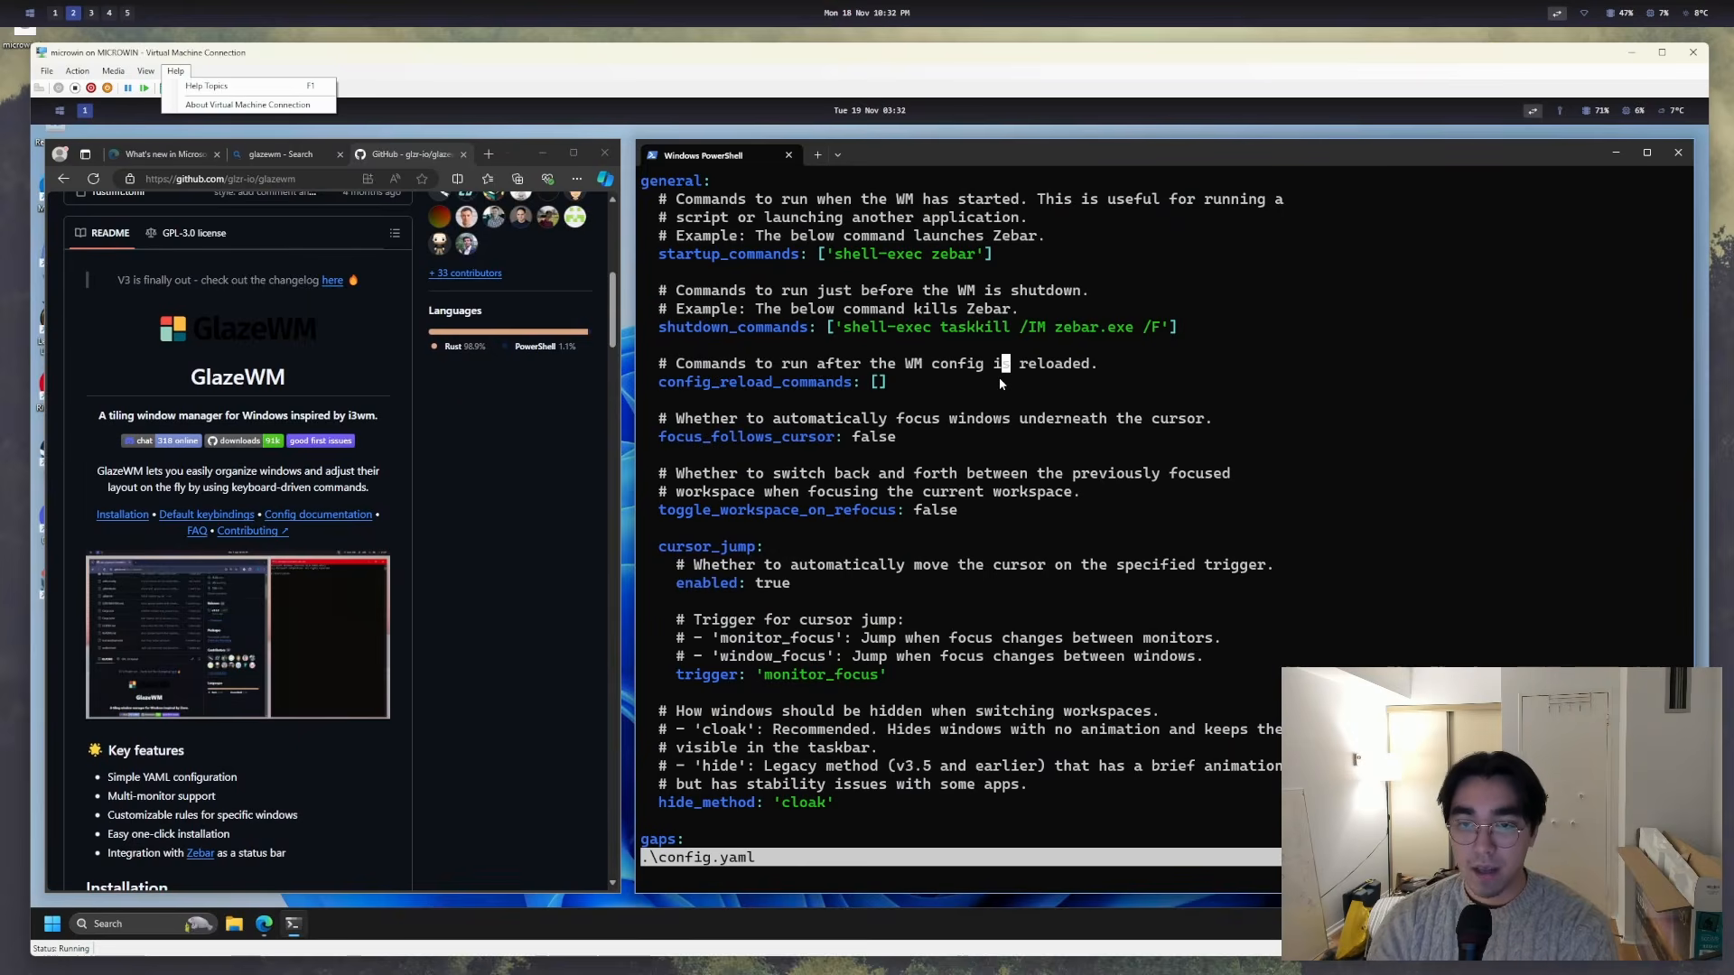
- Read the general section of config.yaml, covering startup and shutdown commands, cursor focus, cursor jump and hide method
key(j)
key(j)
key(j)
key(j)
key(j)
key(j)
key(j)
key(j)
key(j)
key(j)
key(j)
key(j)
key(j)
key(j)
key(j)
key(j)
key(j)
key(j)
key(j)
key(j)
key(j)
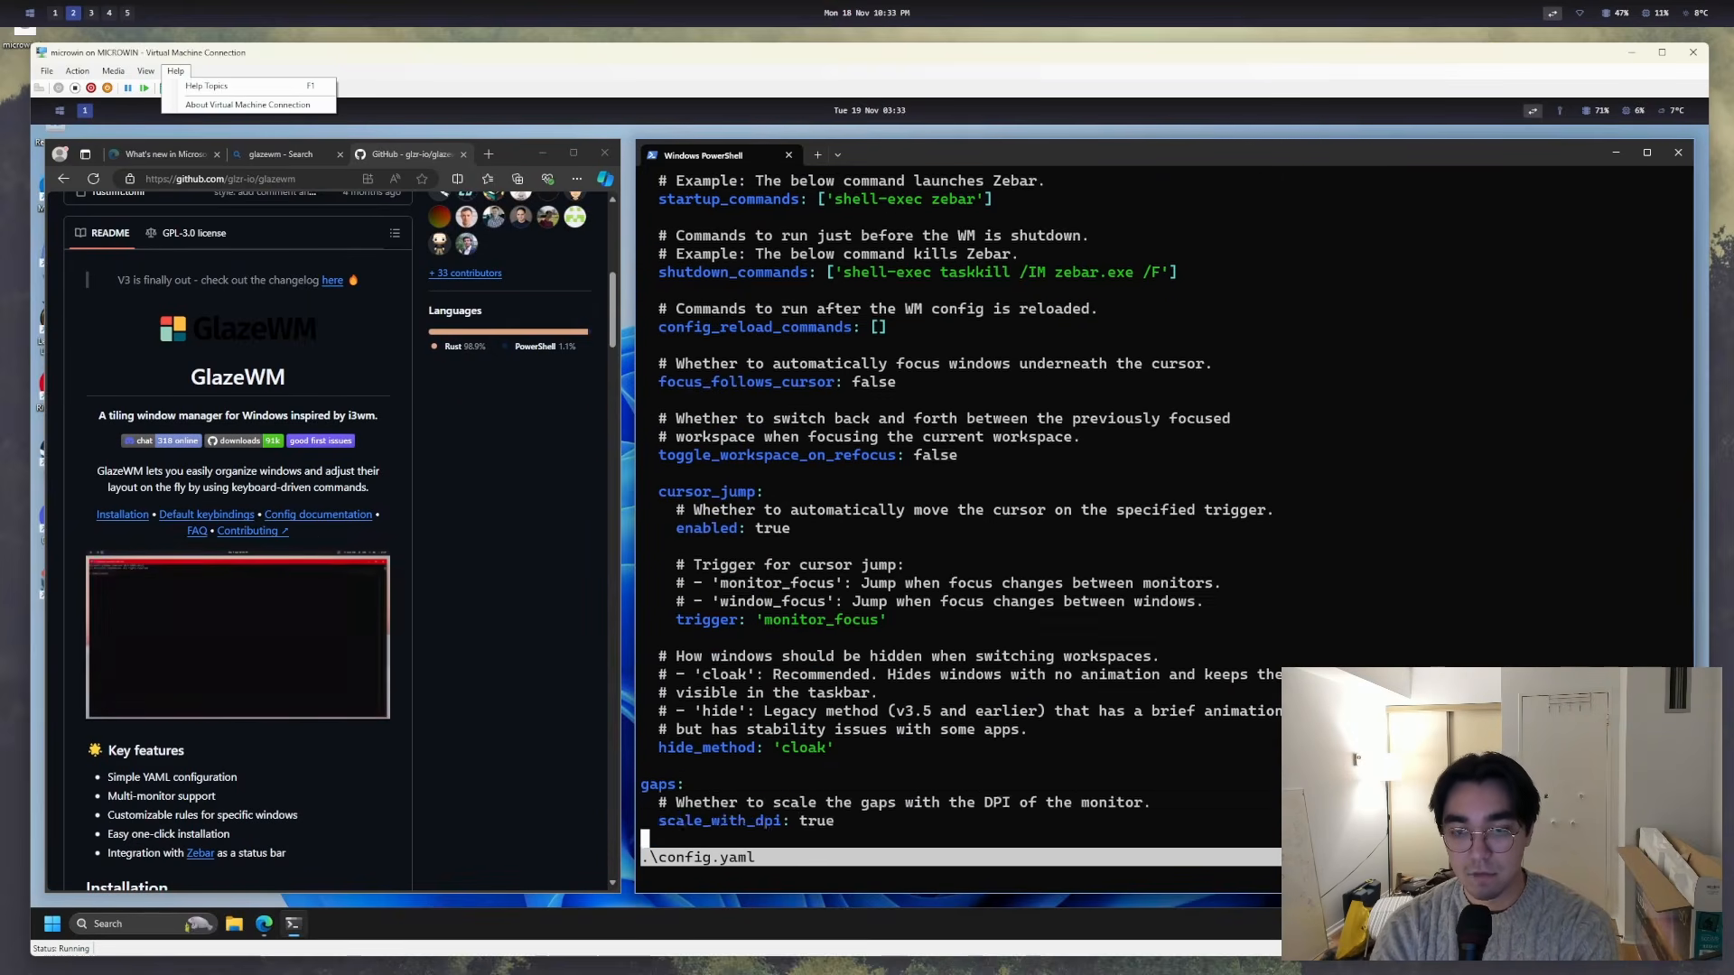
key(k)
key(k)
key(k)
key(k)
key(k)
key(k)
key(k)
key(k)
key(k)
key(k)
key(k)
key(k)
key(k)
key(k)
key(k)
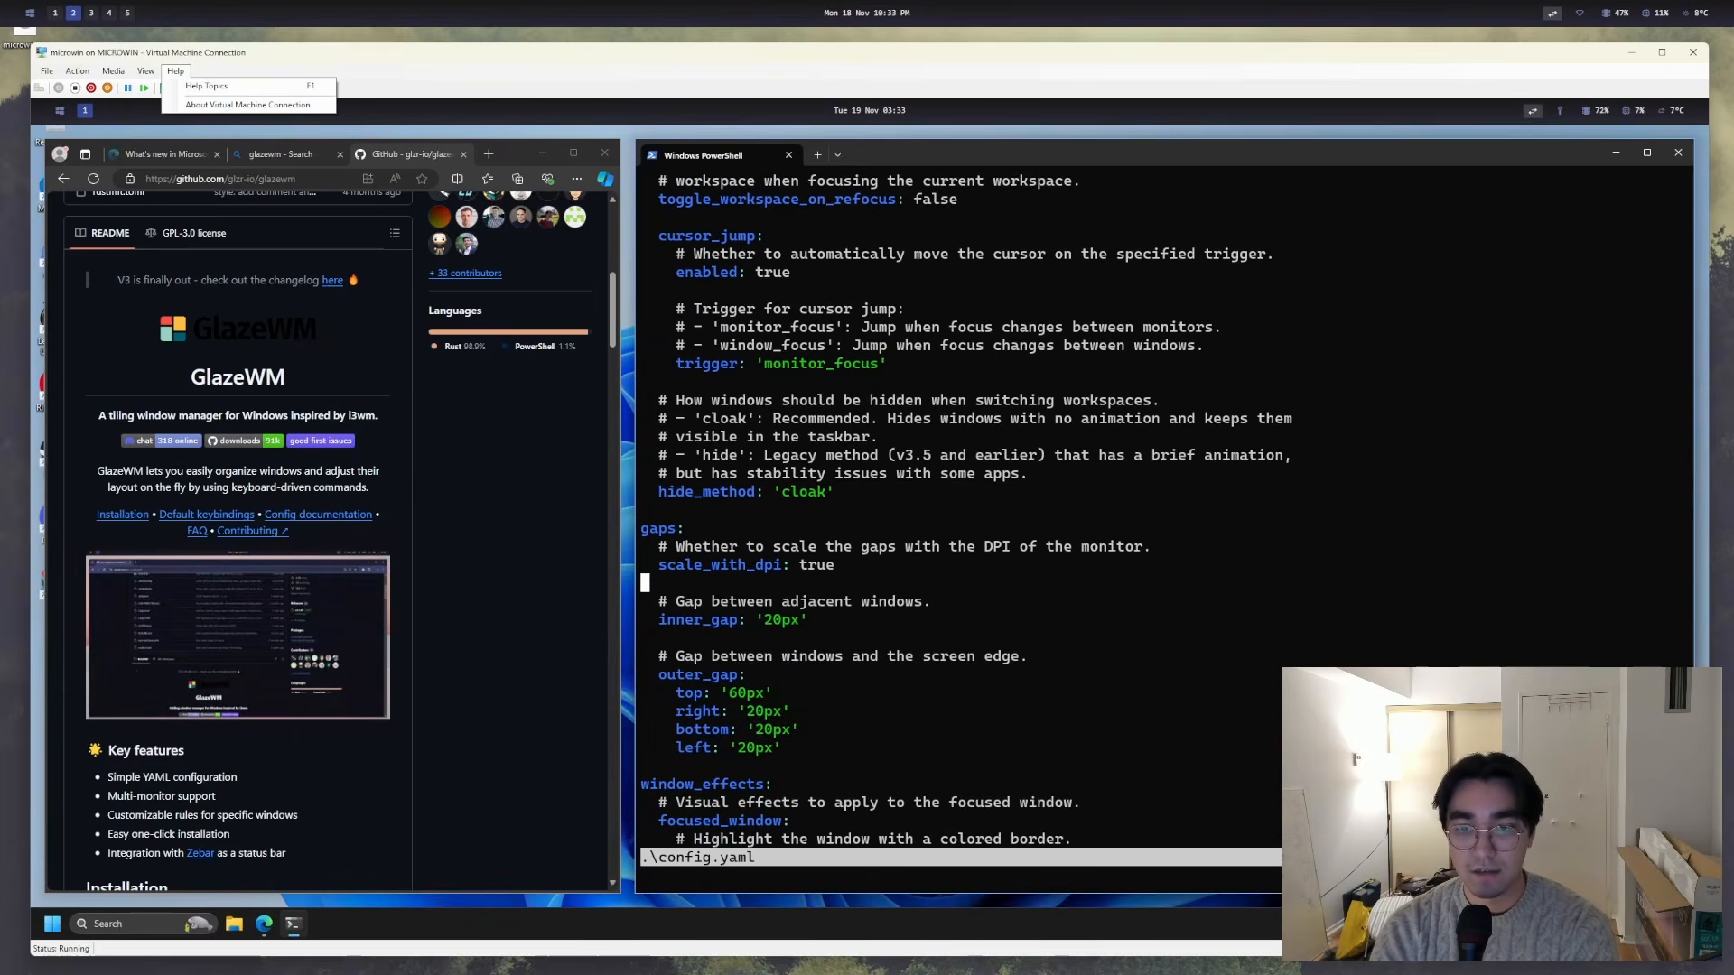
- Review the gaps section of config.yaml, checking the inner gap and outer gap settings
key(j)
key(j)
key(j)
key(j)
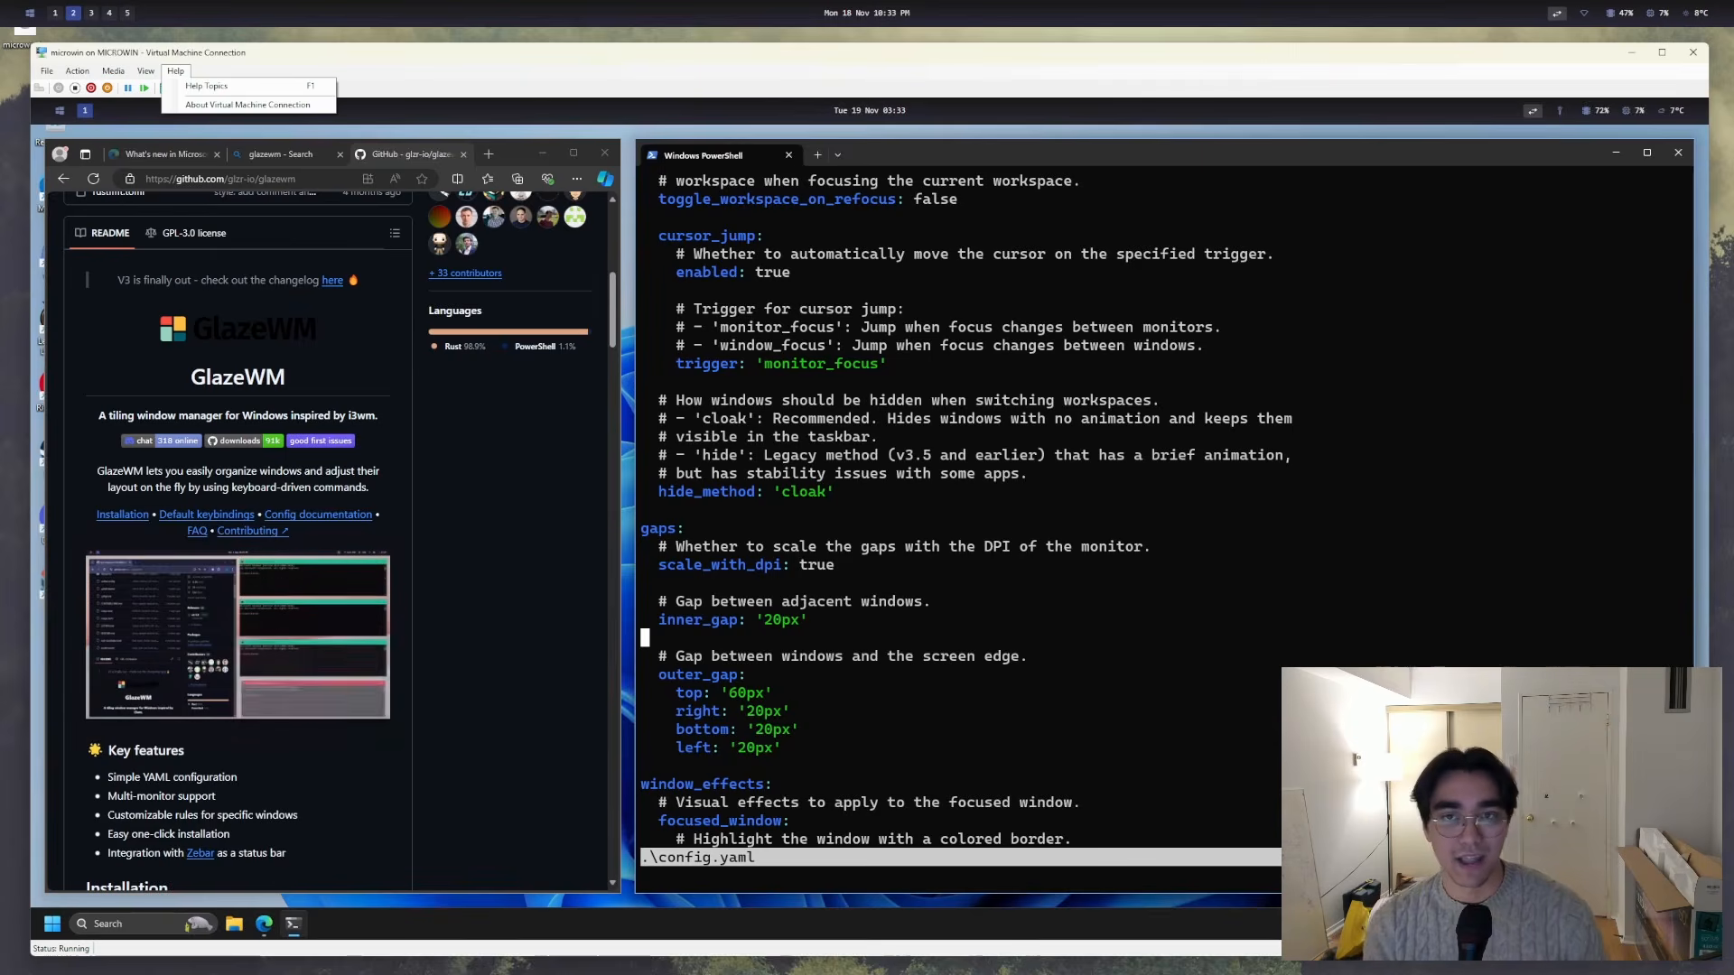
key(j)
key(j)
key(j)
key(j)
key(j)
key(j)
key(j)
key(j)
key(j)
key(j)
key(j)
key(j)
key(j)
key(j)
key(j)
key(j)
key(j)
key(j)
key(j)
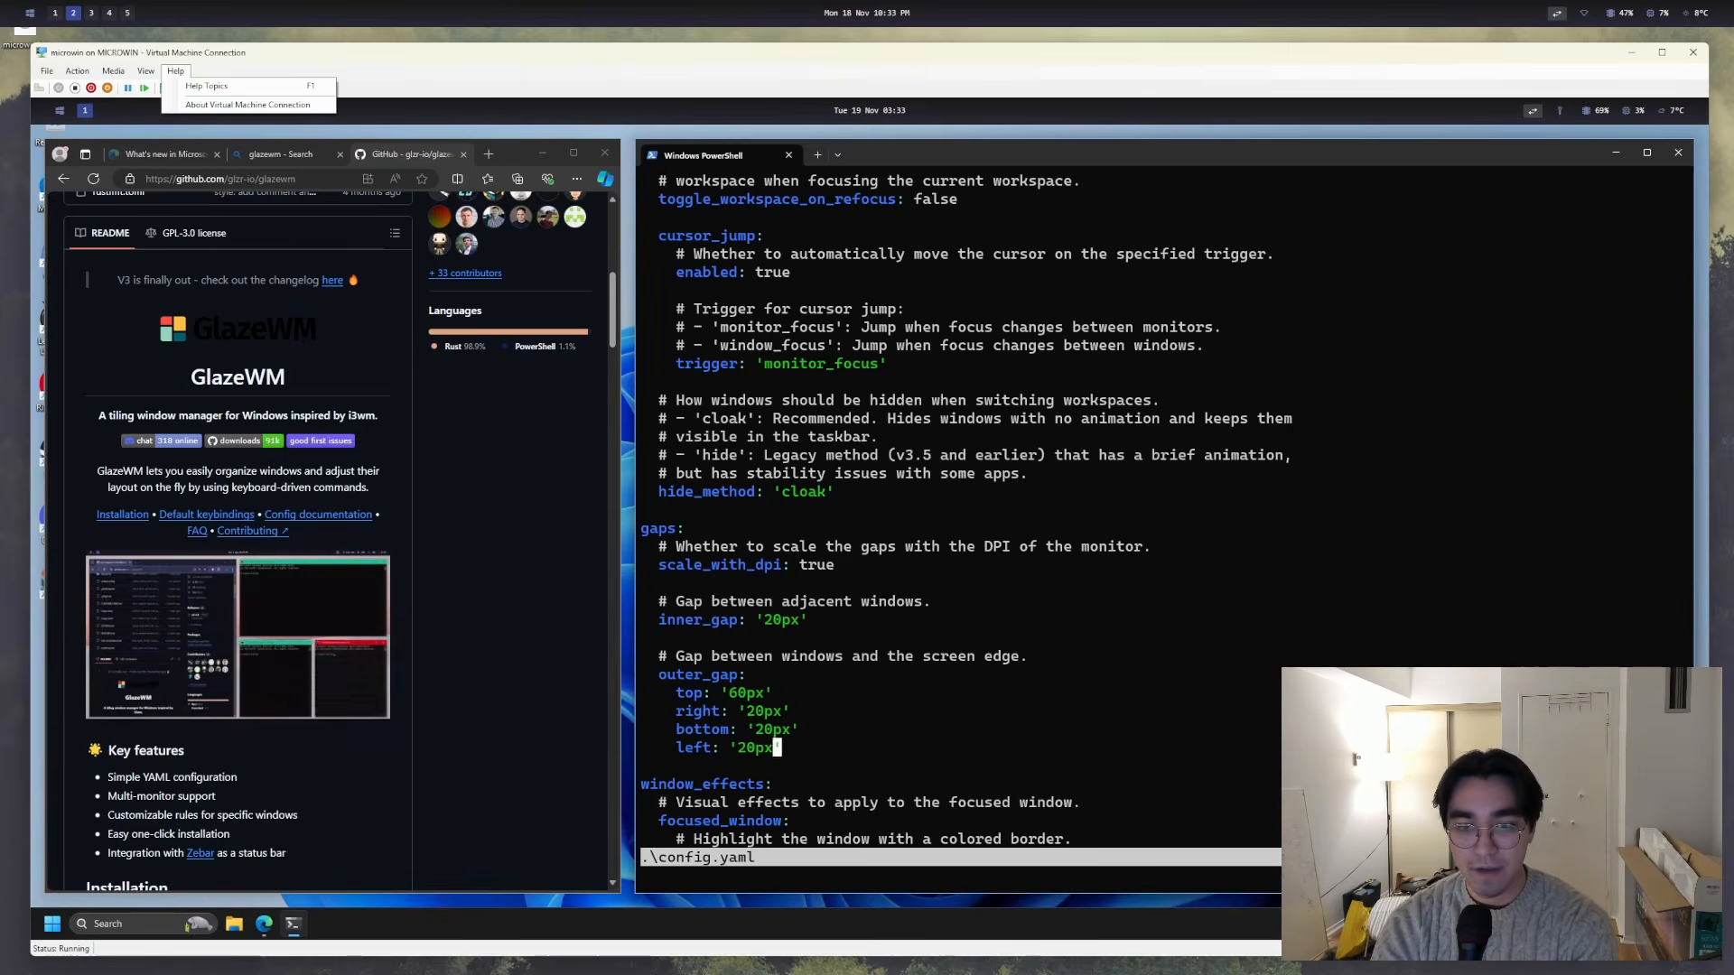
- Examine the window effects, binding modes and keybindings sections of config.yaml
key(j)
key(j)
key(j)
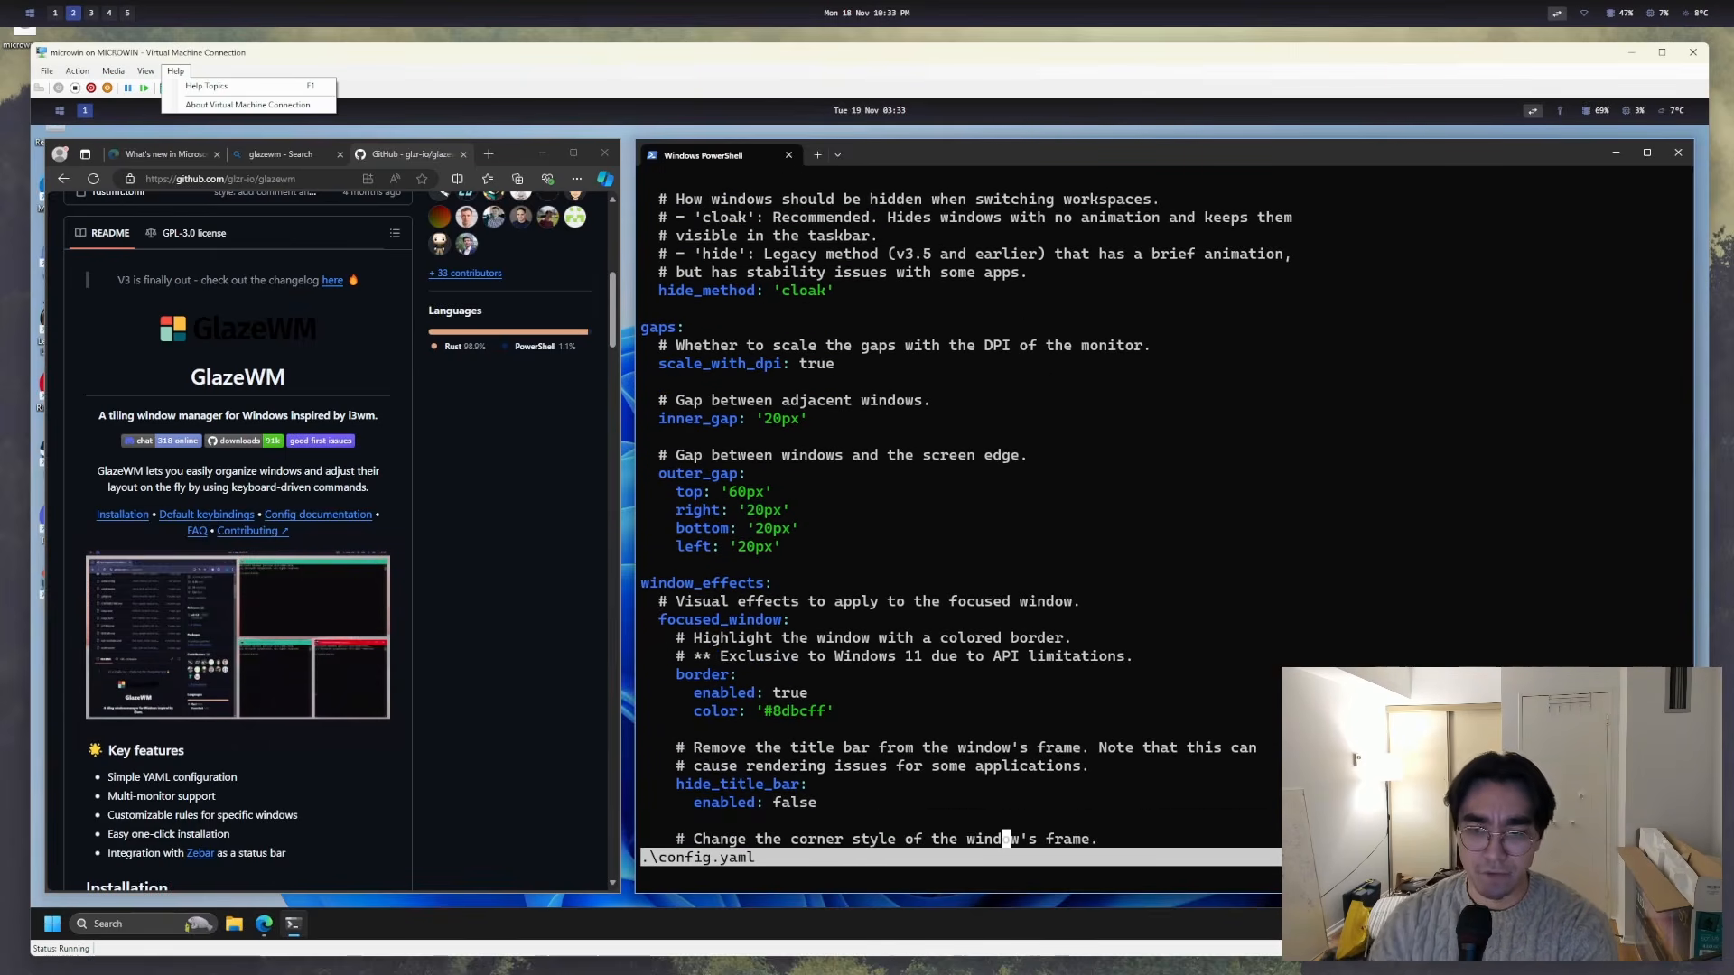
scroll(908, 582, down, 11)
scroll(909, 583, down, 11)
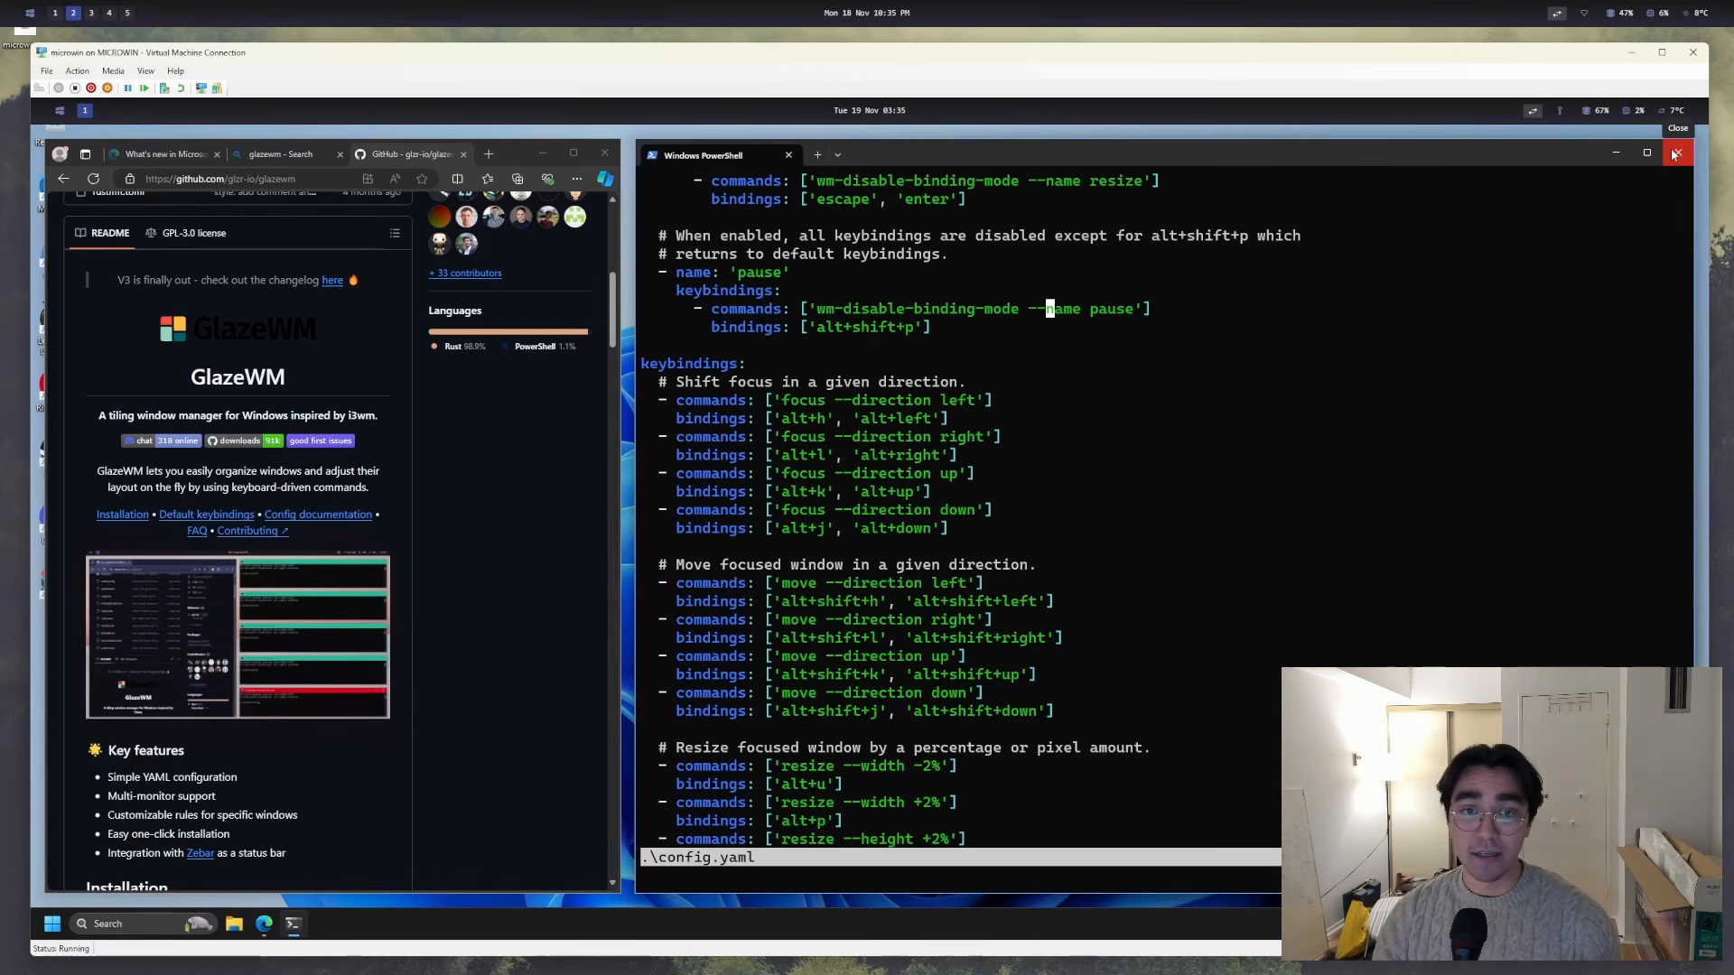
- Close the PowerShell window showing config.yaml and search the web for powertoys in a new browser tab
scroll(523, 527, up, 7)
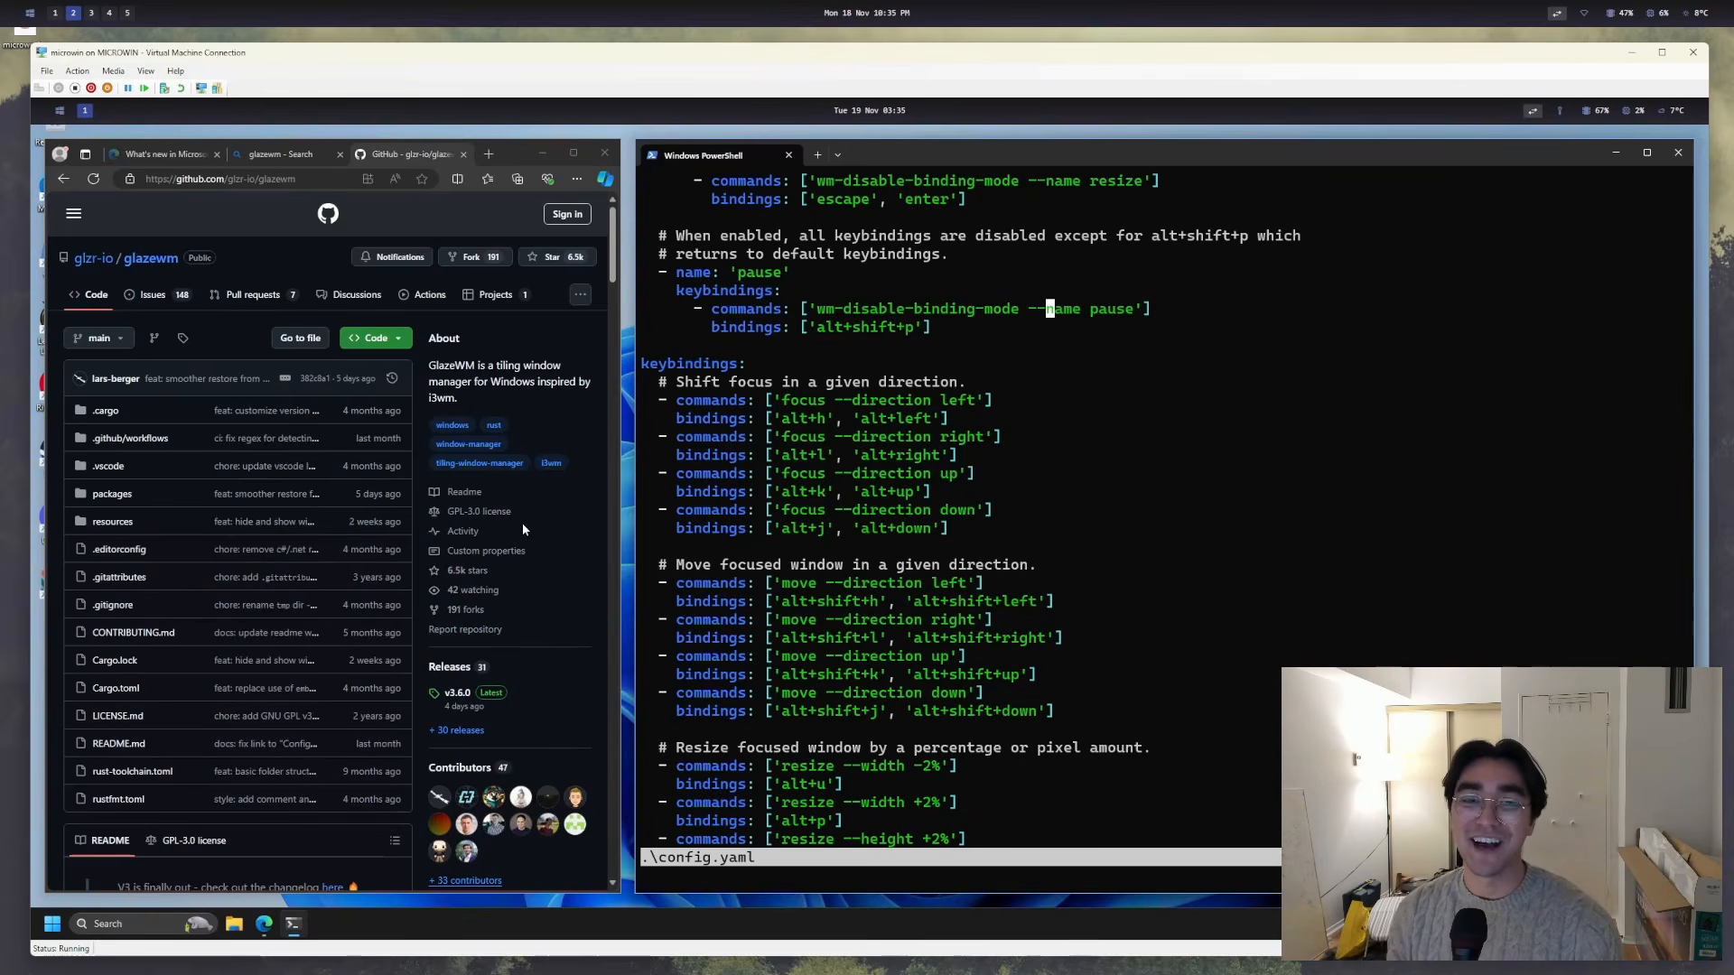
click(1678, 151)
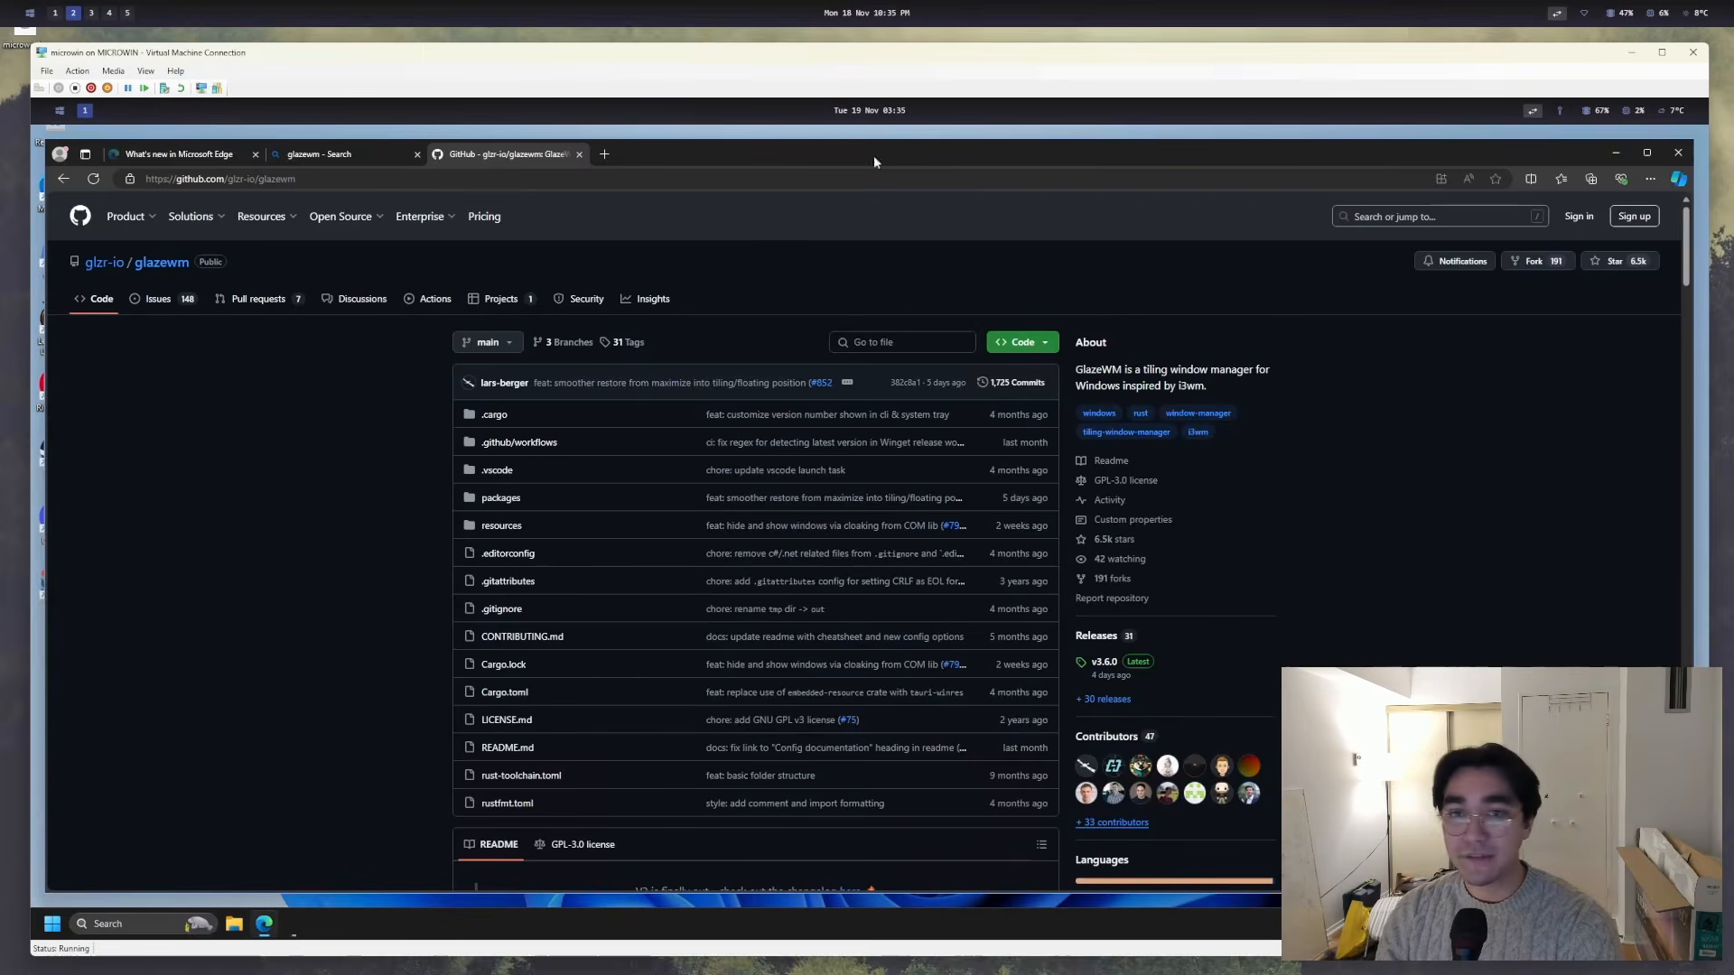
click(605, 154)
text(powe)
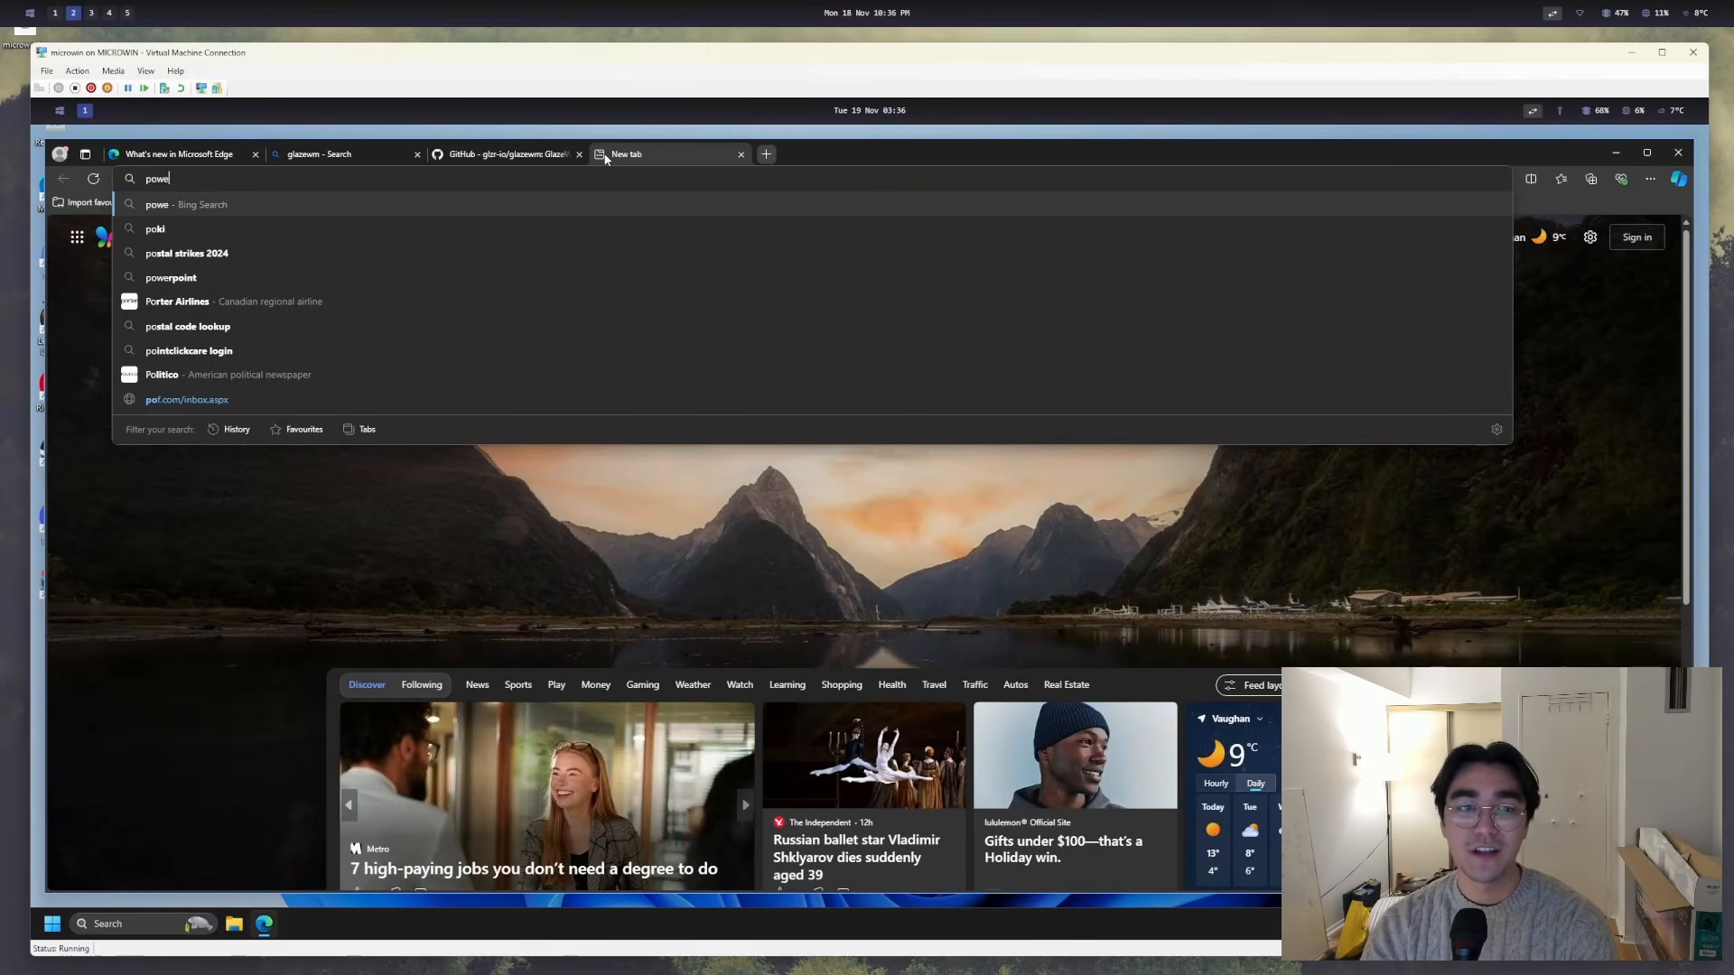
text(rtoys)
key(Return)
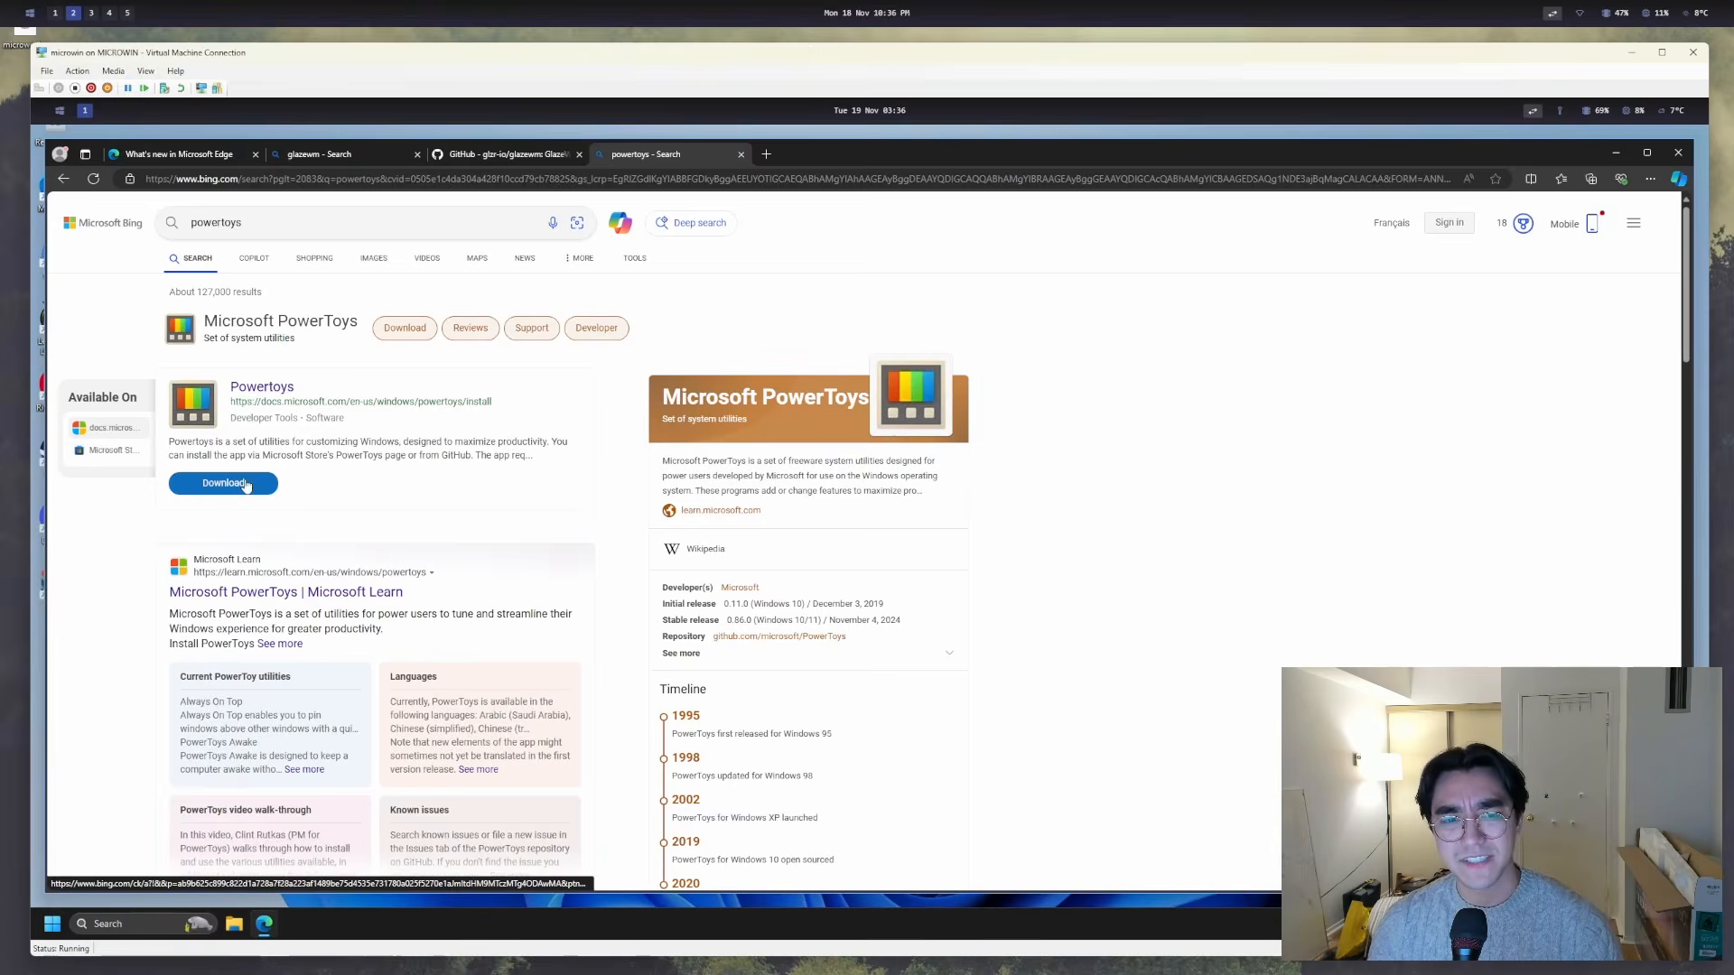
- Open the PowerToys install page and run its command winget install --id Microsoft.PowerToys --source winget in PowerShell
click(246, 486)
scroll(757, 554, down, 3)
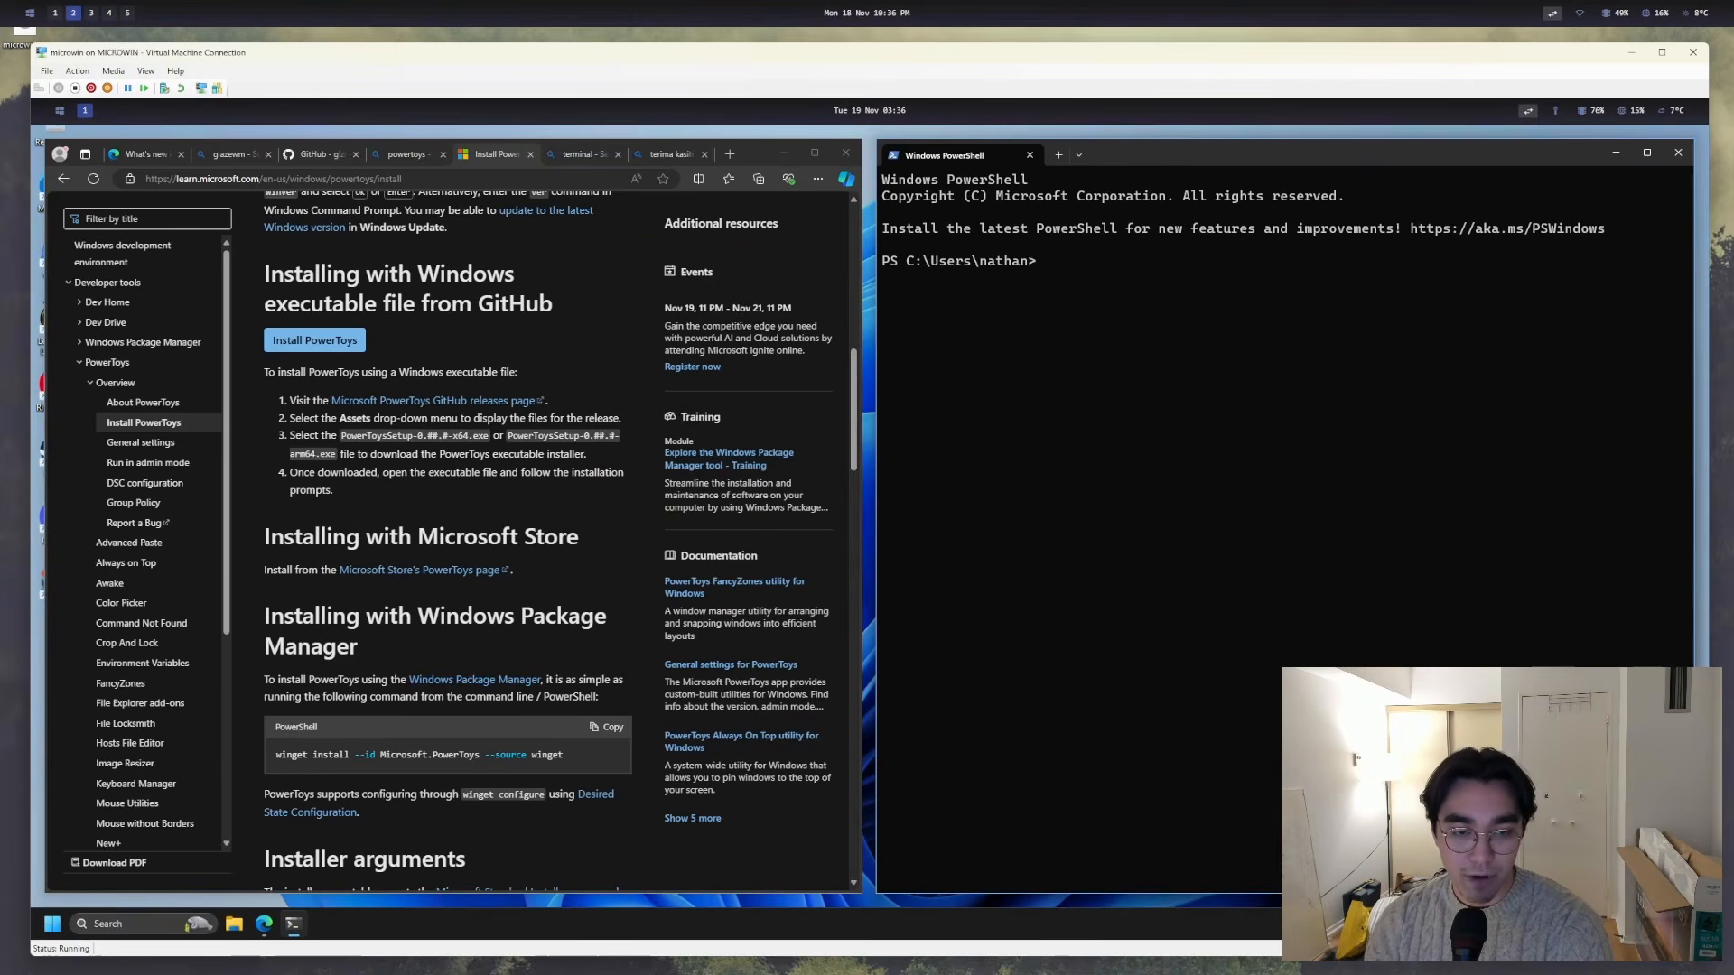
click(606, 727)
click(1113, 631)
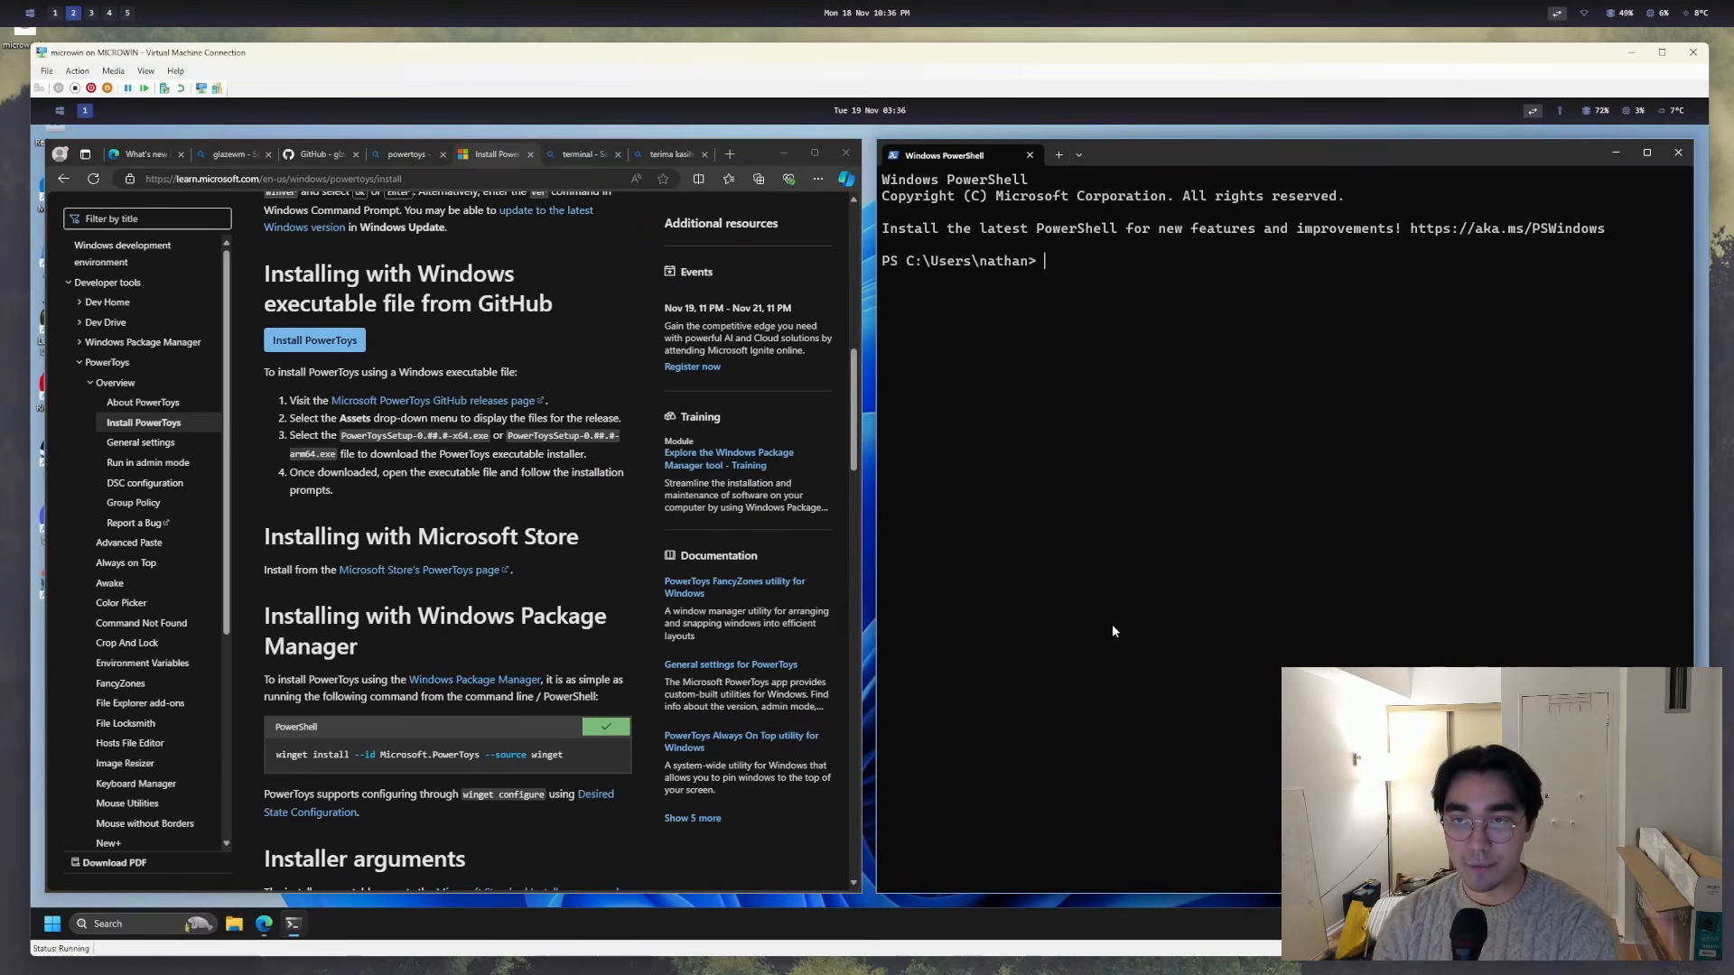
key(ctrl+v)
key(Return)
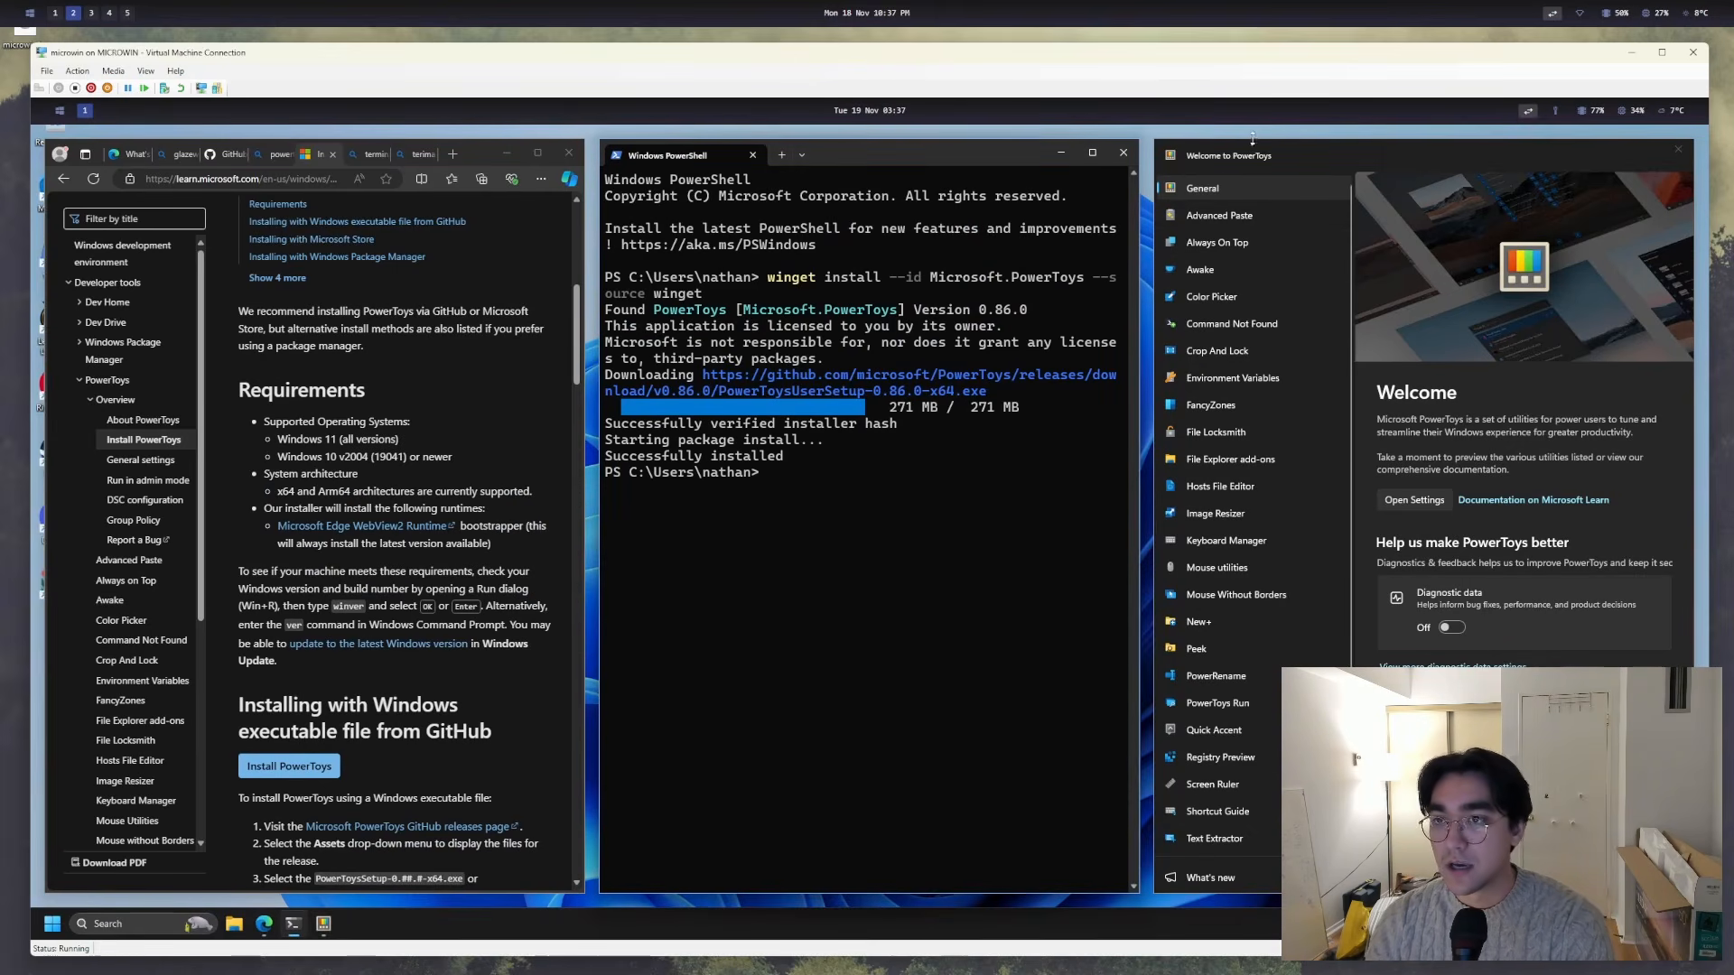
- Move the Welcome to PowerToys window to workspace 2 and open the PowerToys Run settings
key(alt+shift+2)
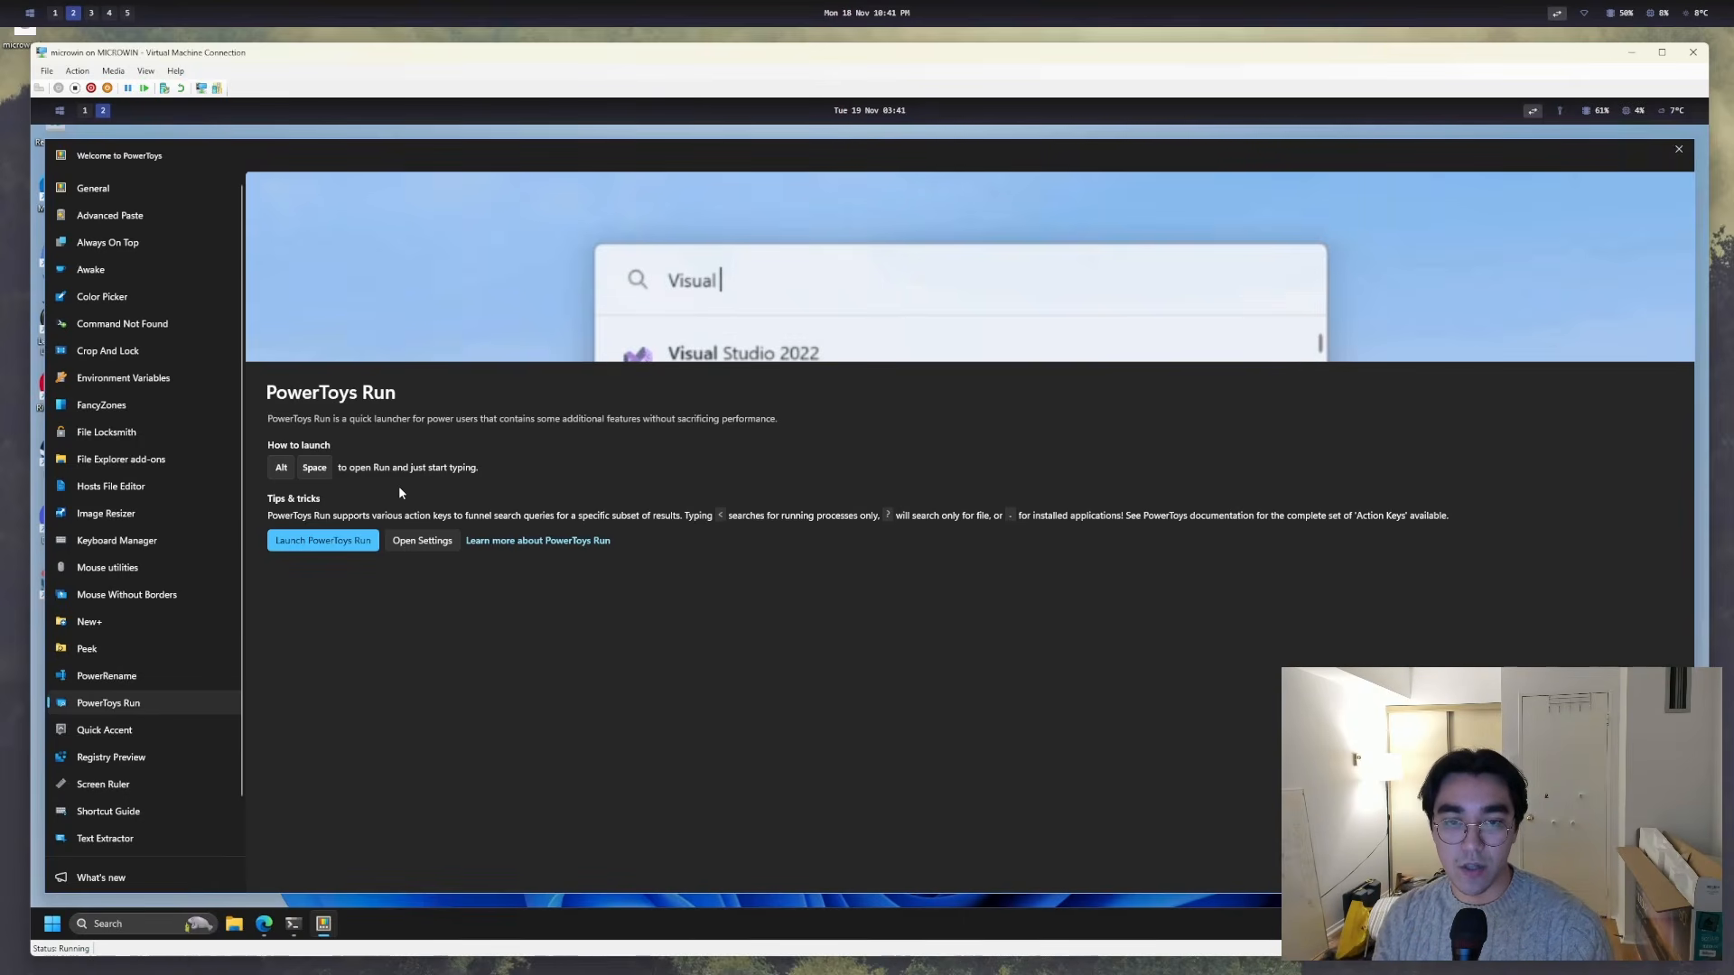
click(422, 541)
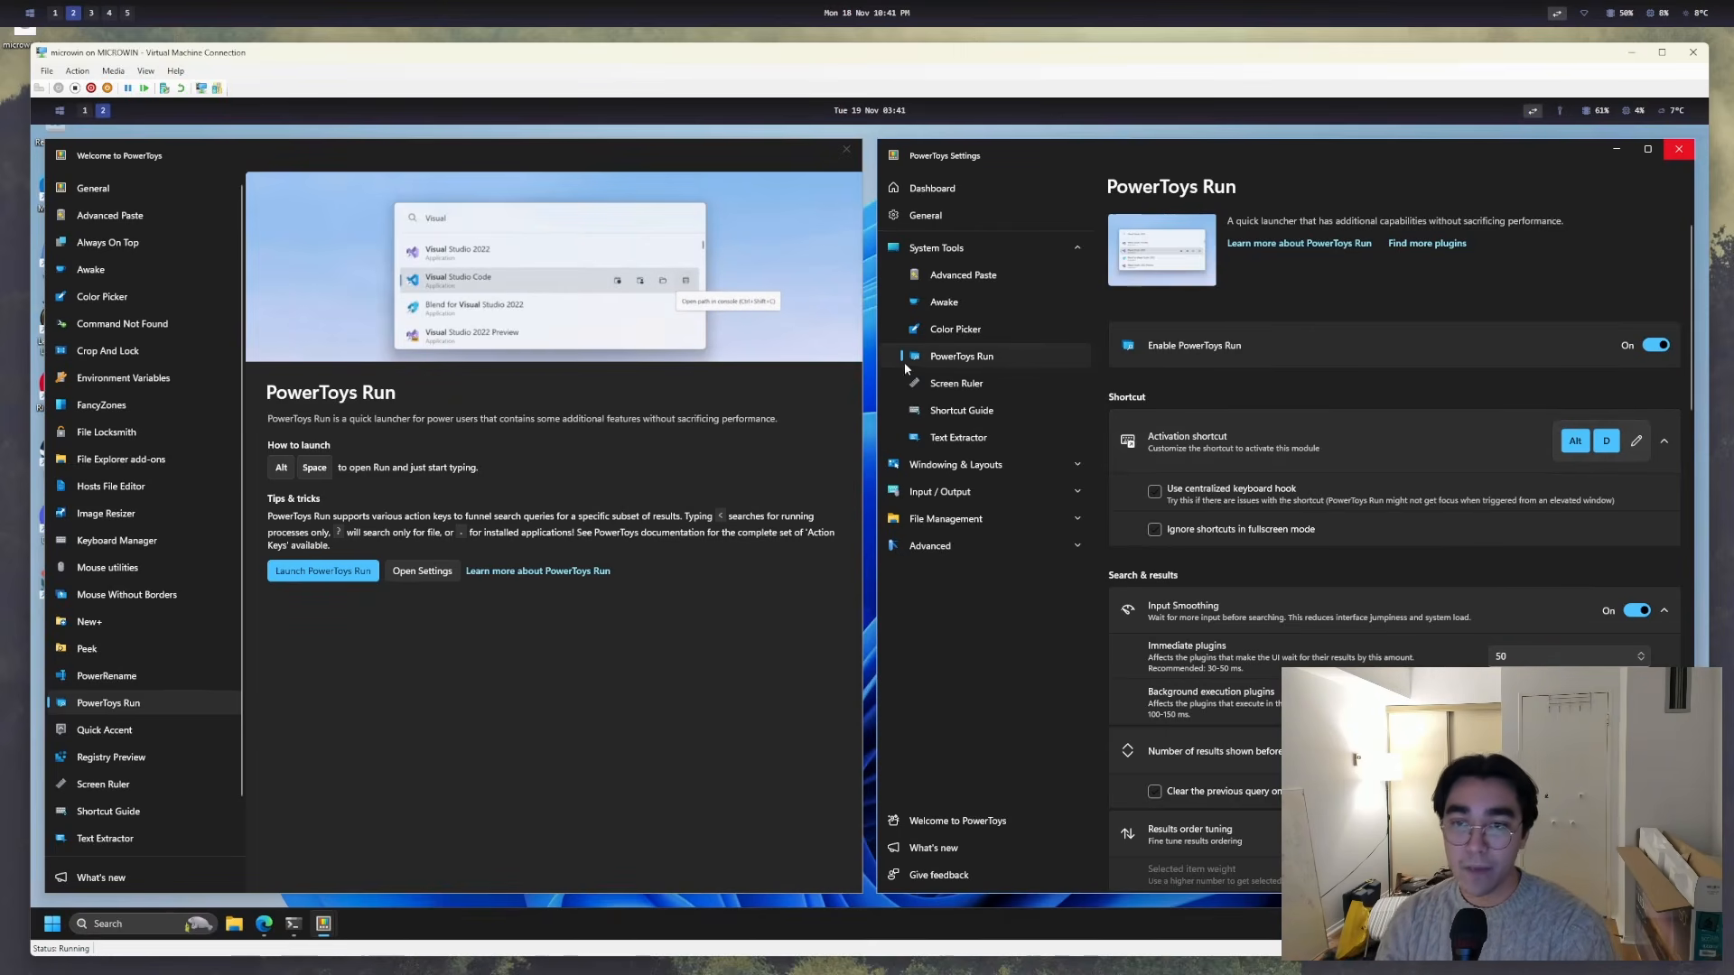
- Search PowerToys Run for discord and for league, and dismiss the launcher
key(alt+d)
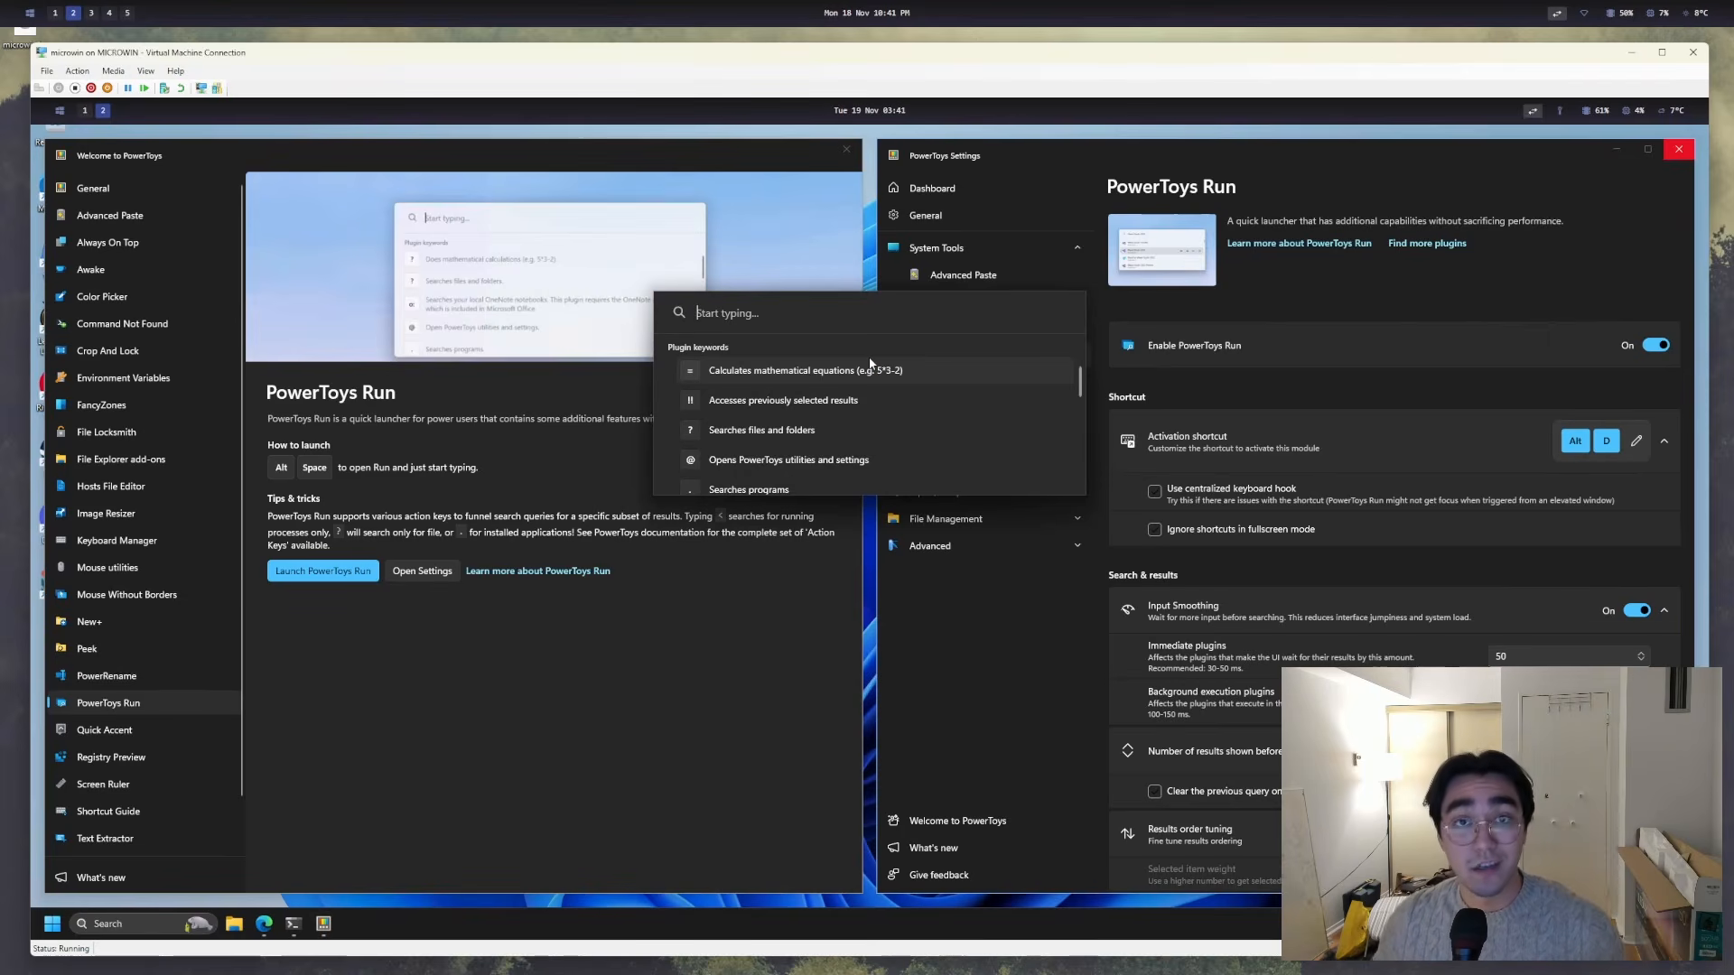
text(discord)
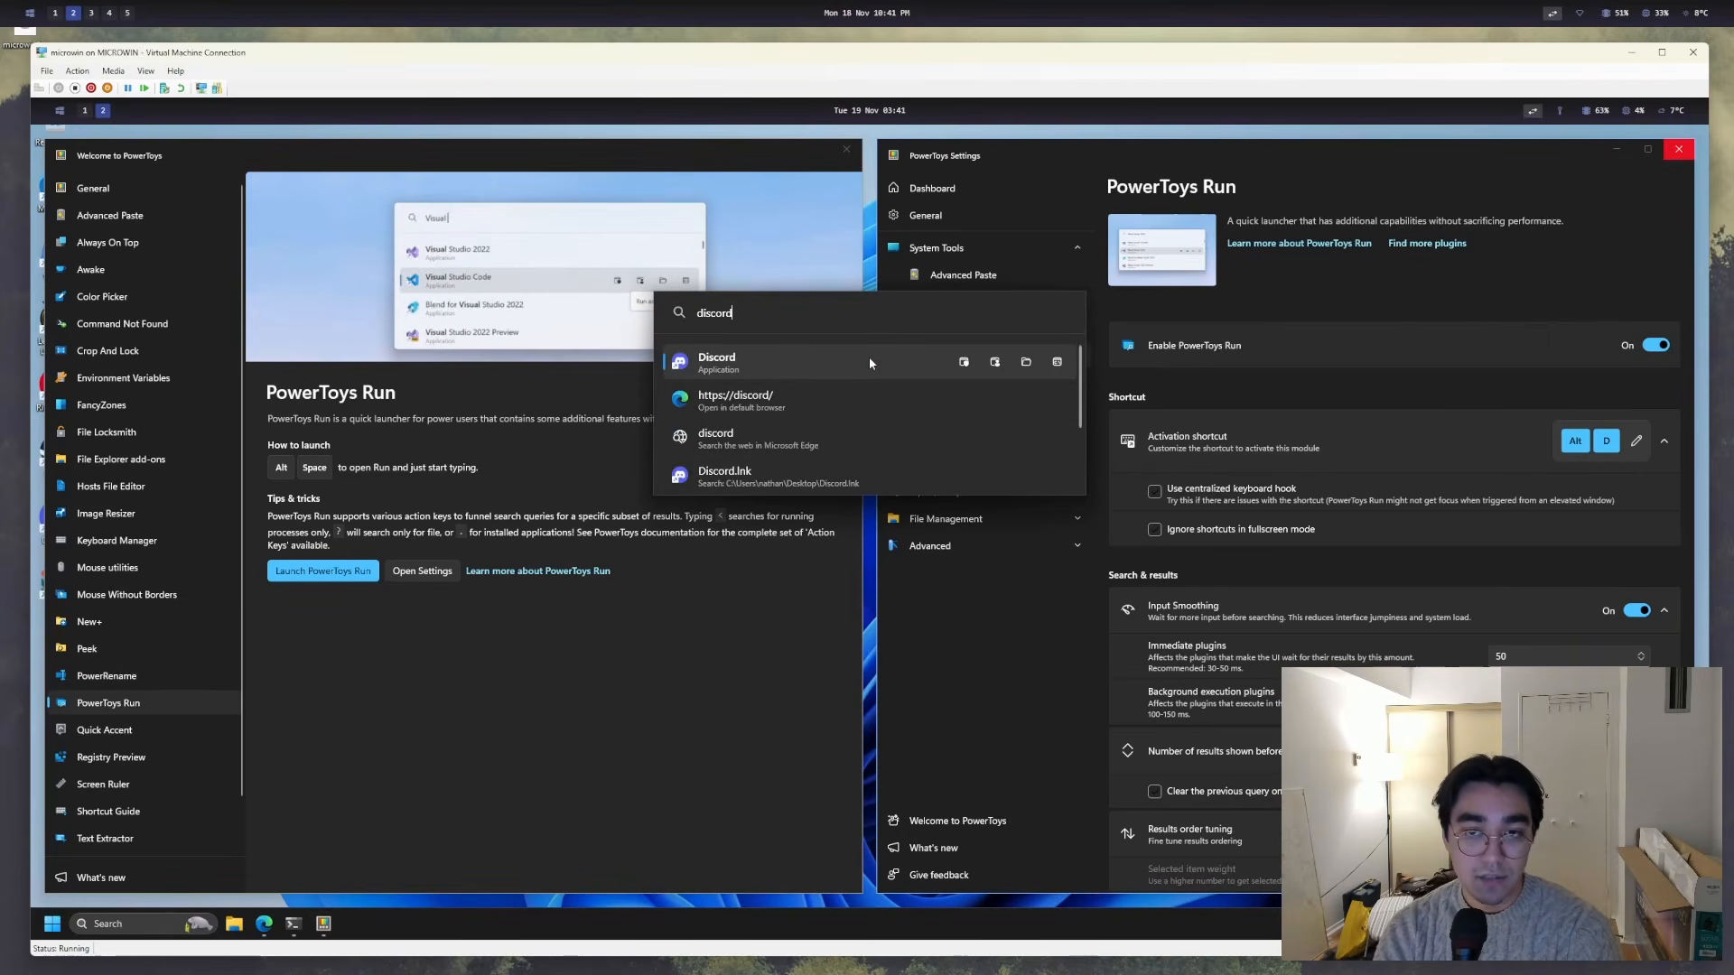
key(BackSpace)
key(BackSpace)
key(BackSpace)
key(BackSpace)
key(BackSpace)
key(BackSpace)
key(BackSpace)
text(league)
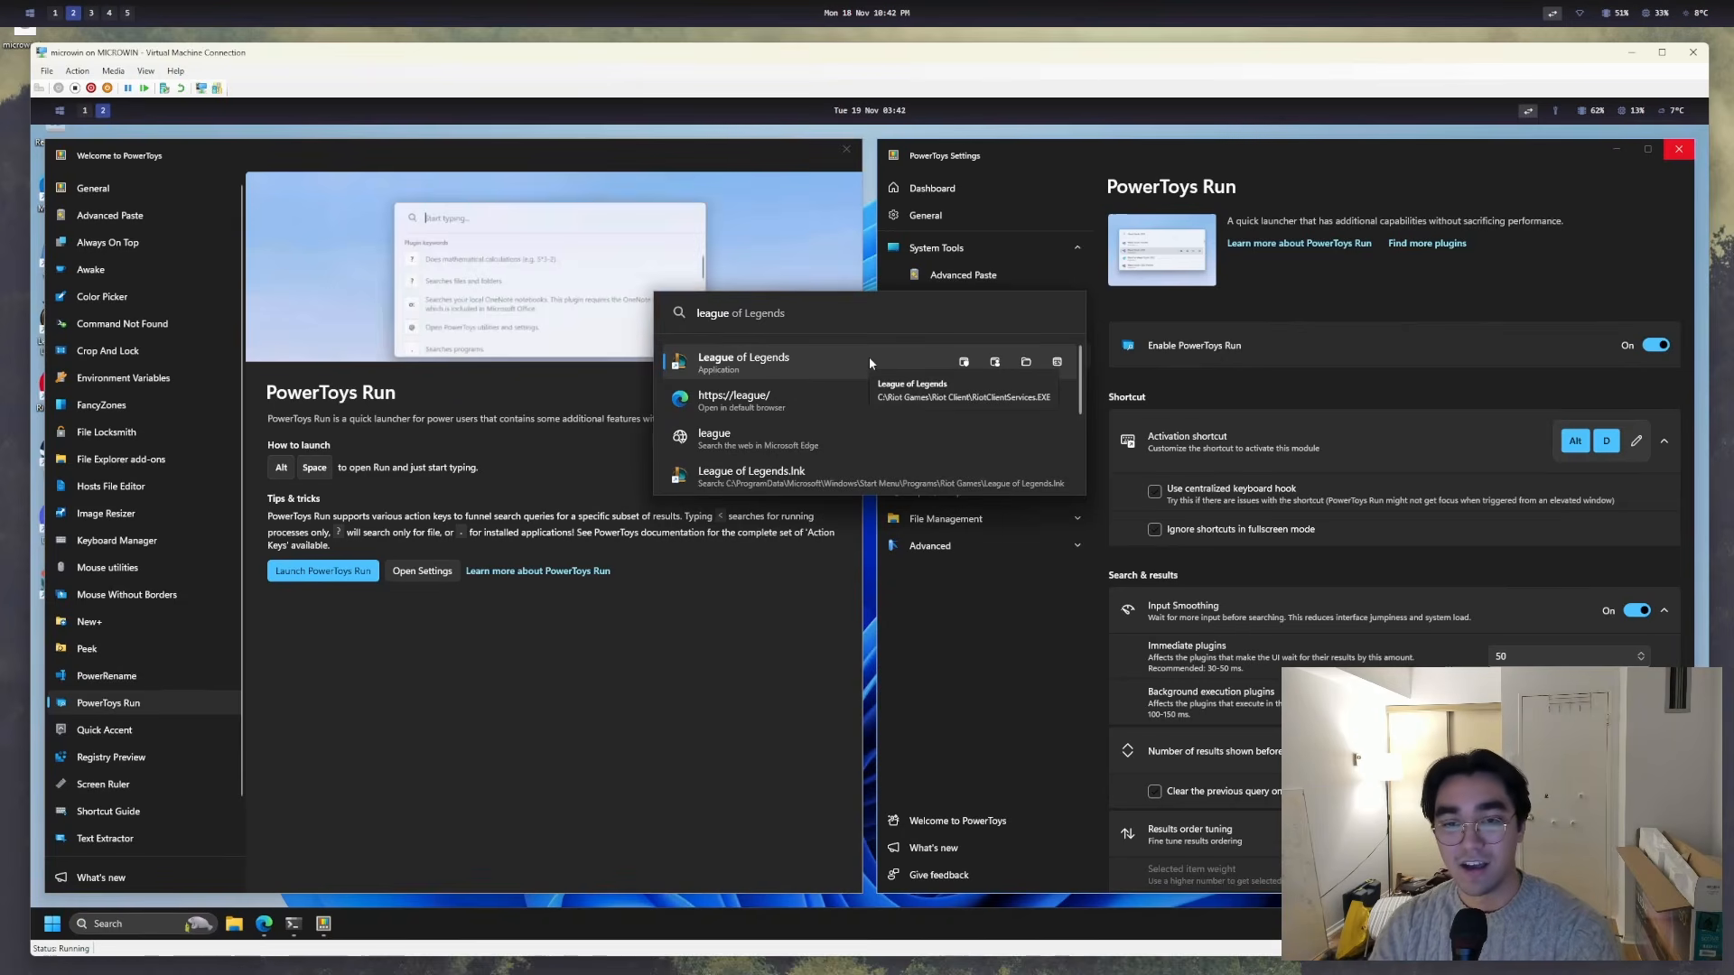
key(Escape)
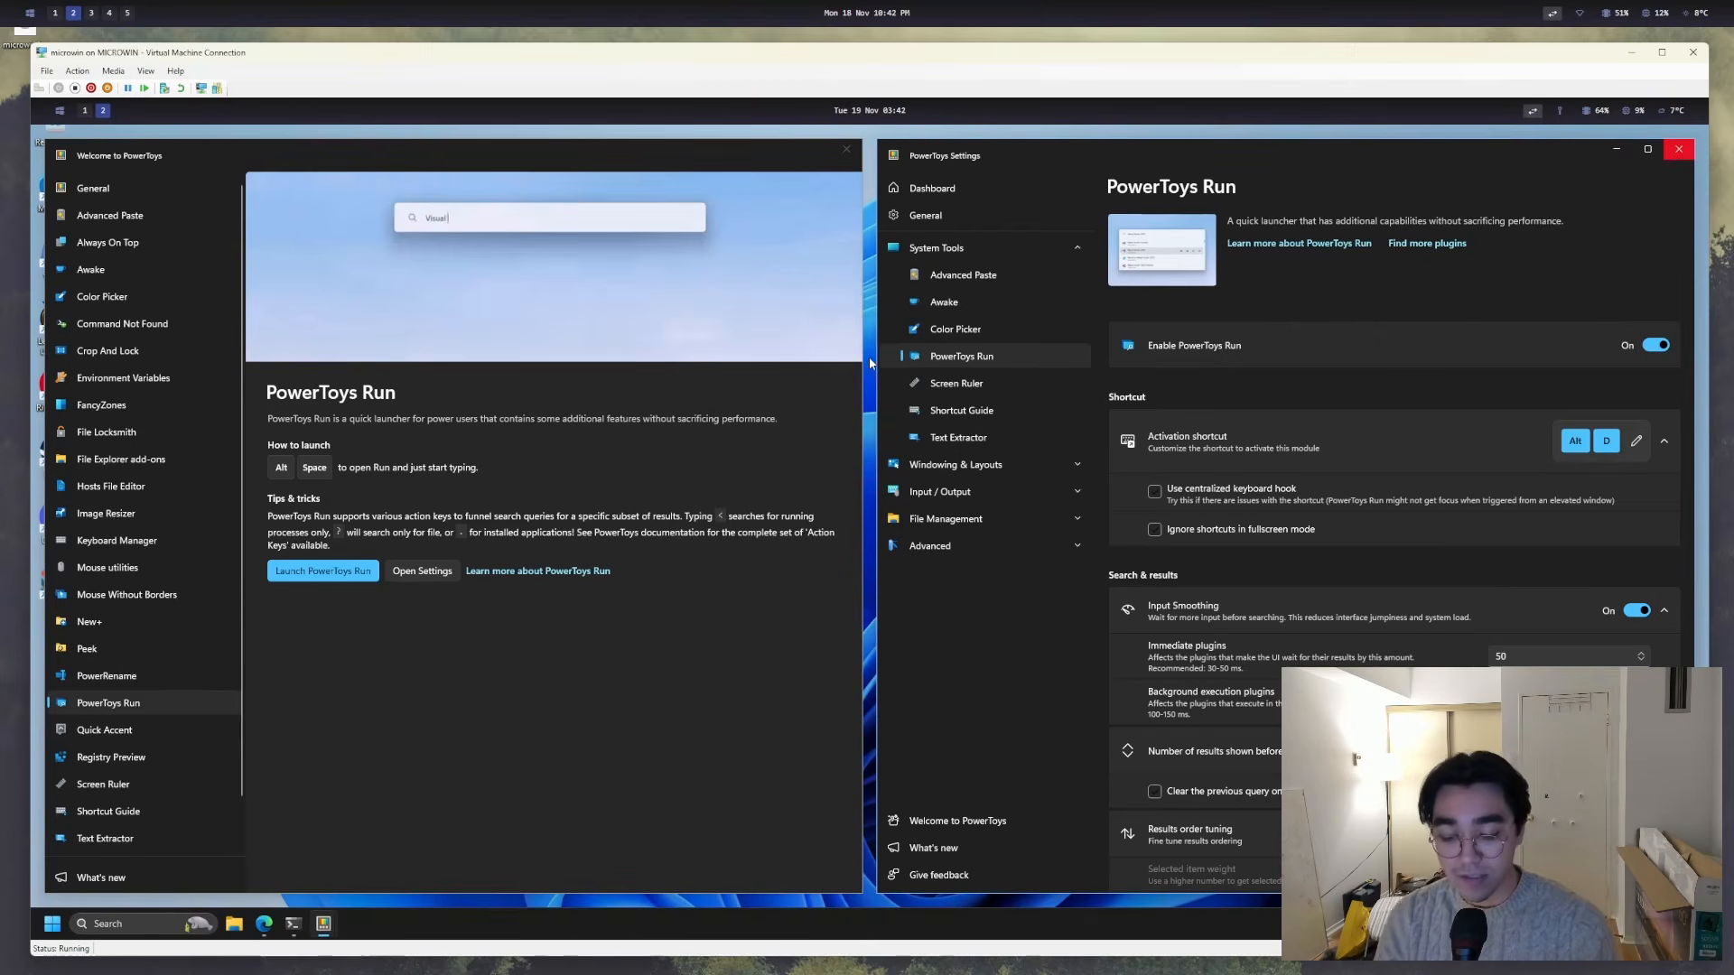
- Calculate 120/6 in PowerToys Run and copy the result to the clipboard
key(alt+space)
text(120/6)
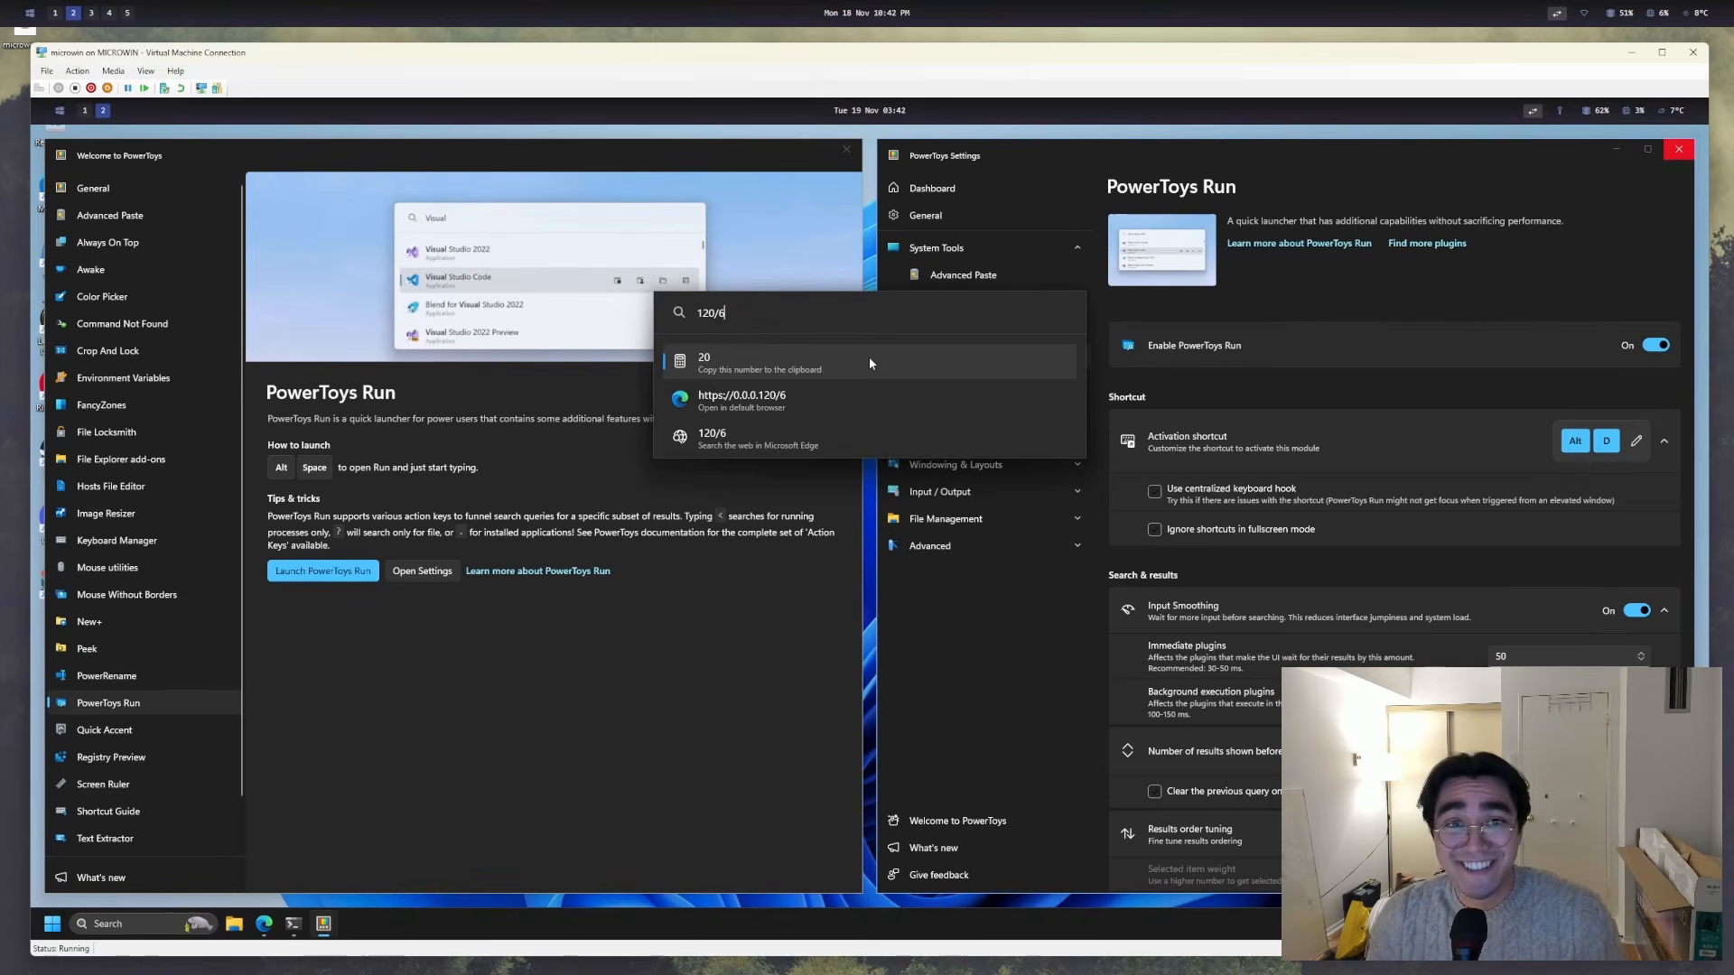
key(Return)
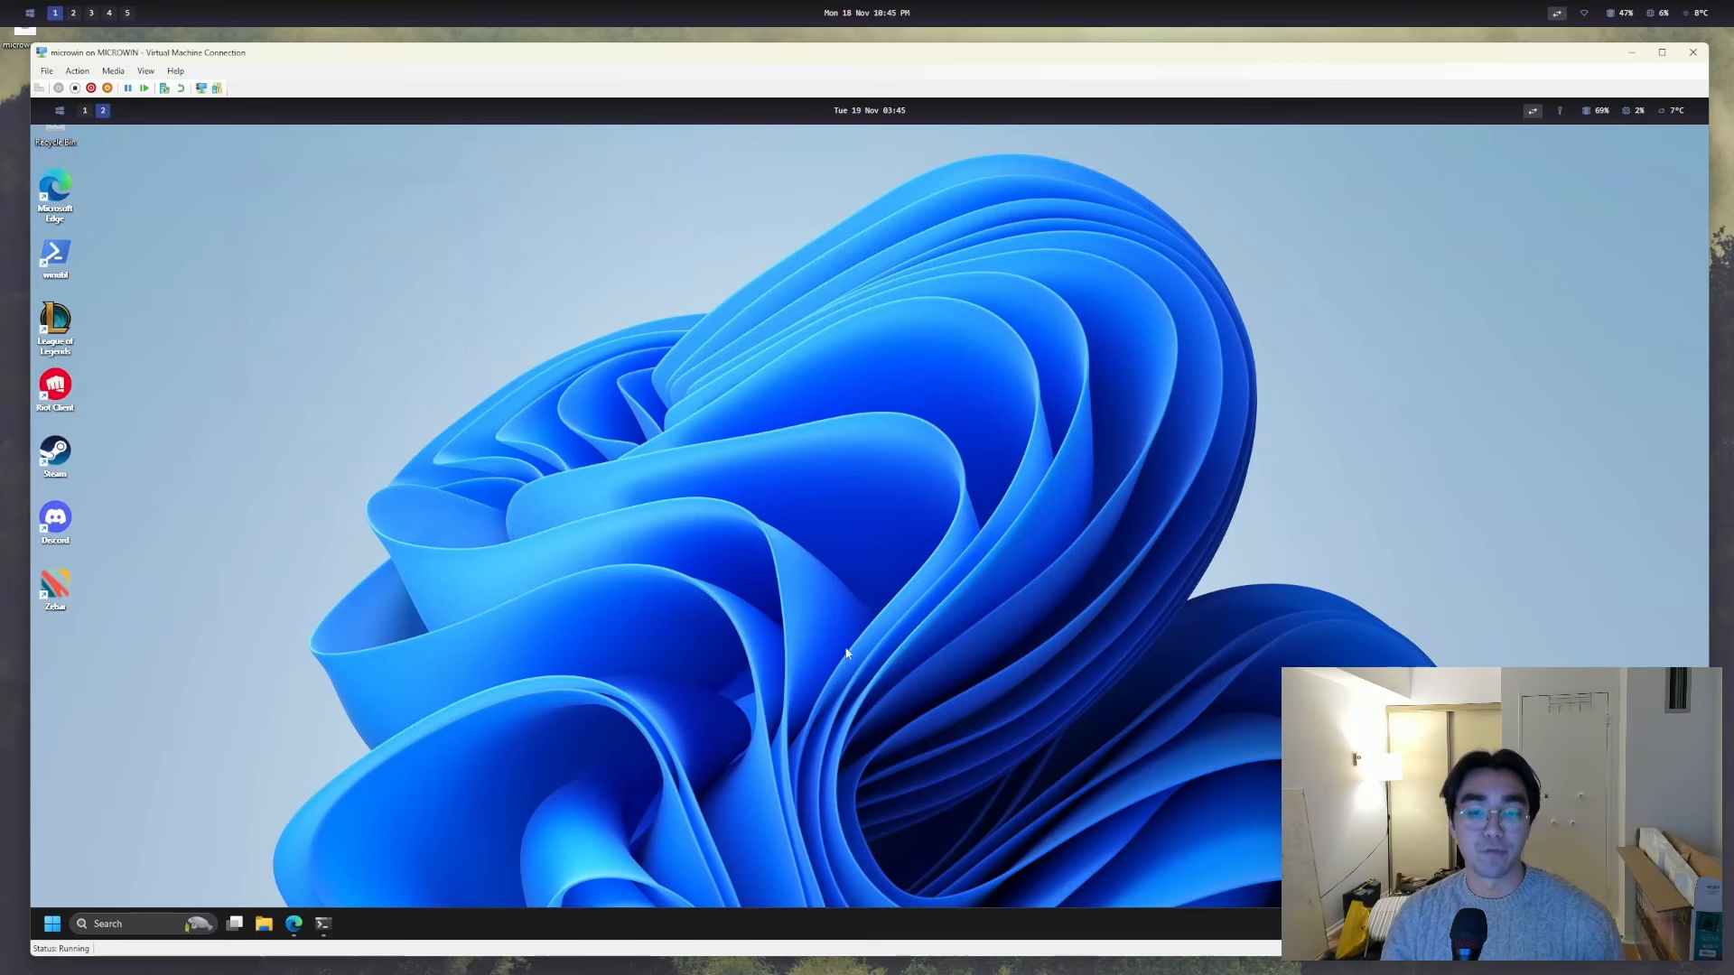
- Open the taskbar personalisation settings
right_click(422, 923)
click(487, 897)
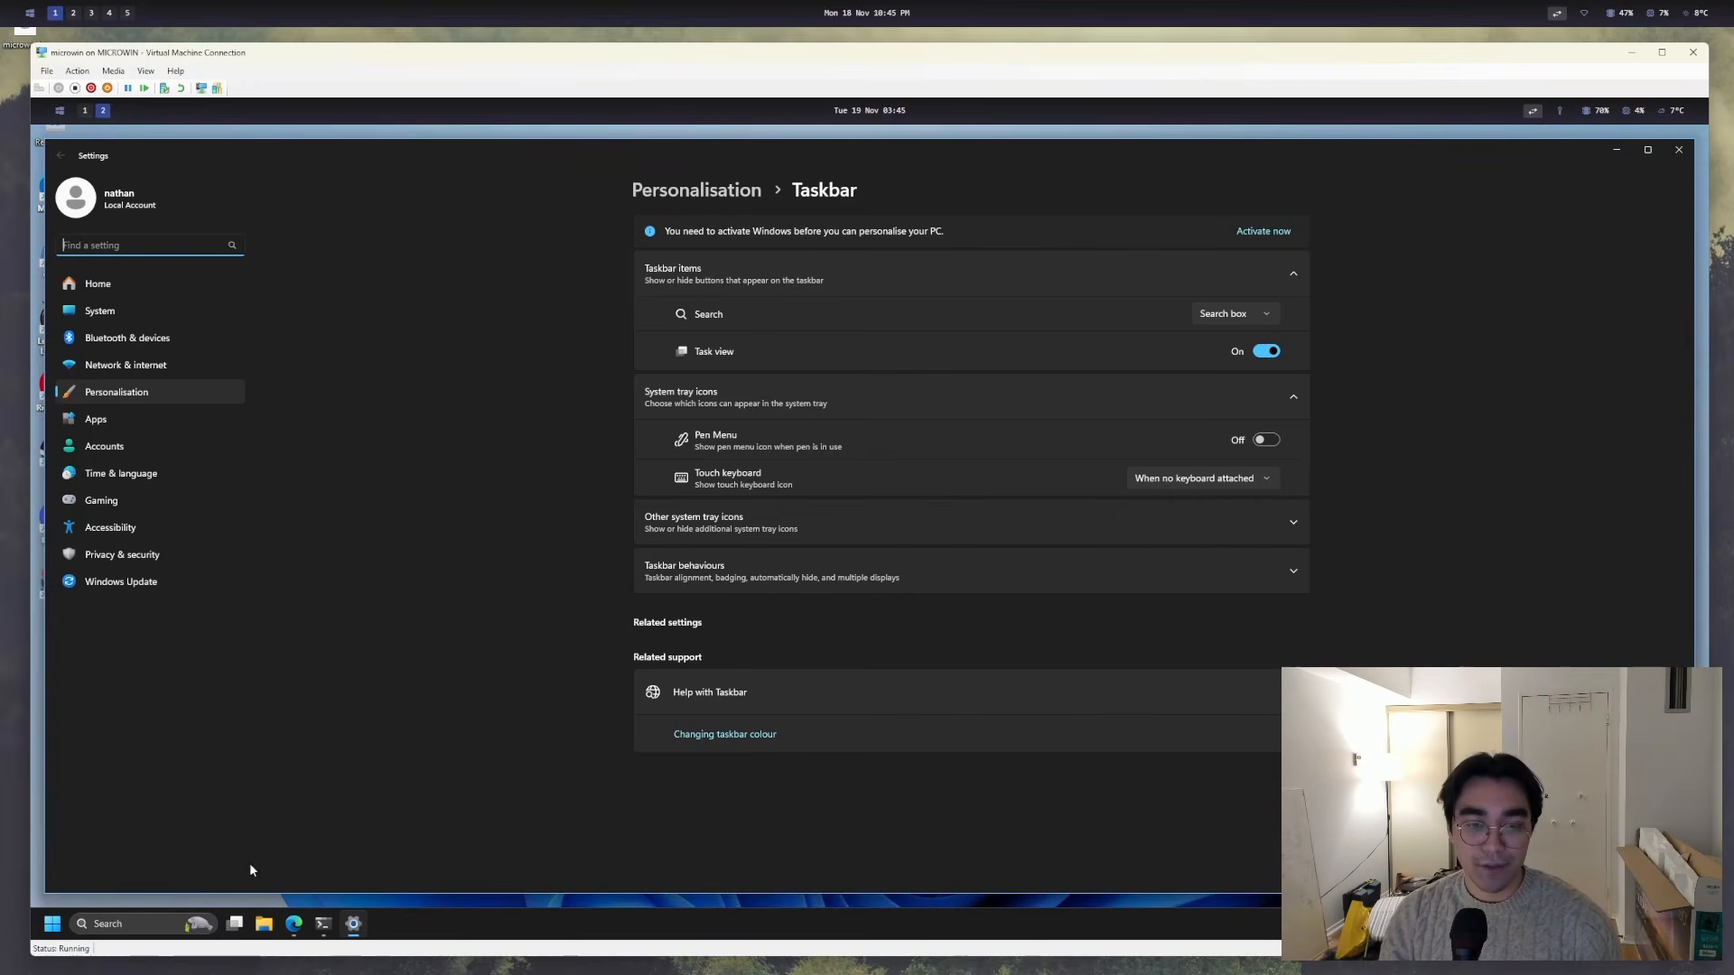
- Add virtual desktops through Task View and switch back to Desktop 1
click(235, 923)
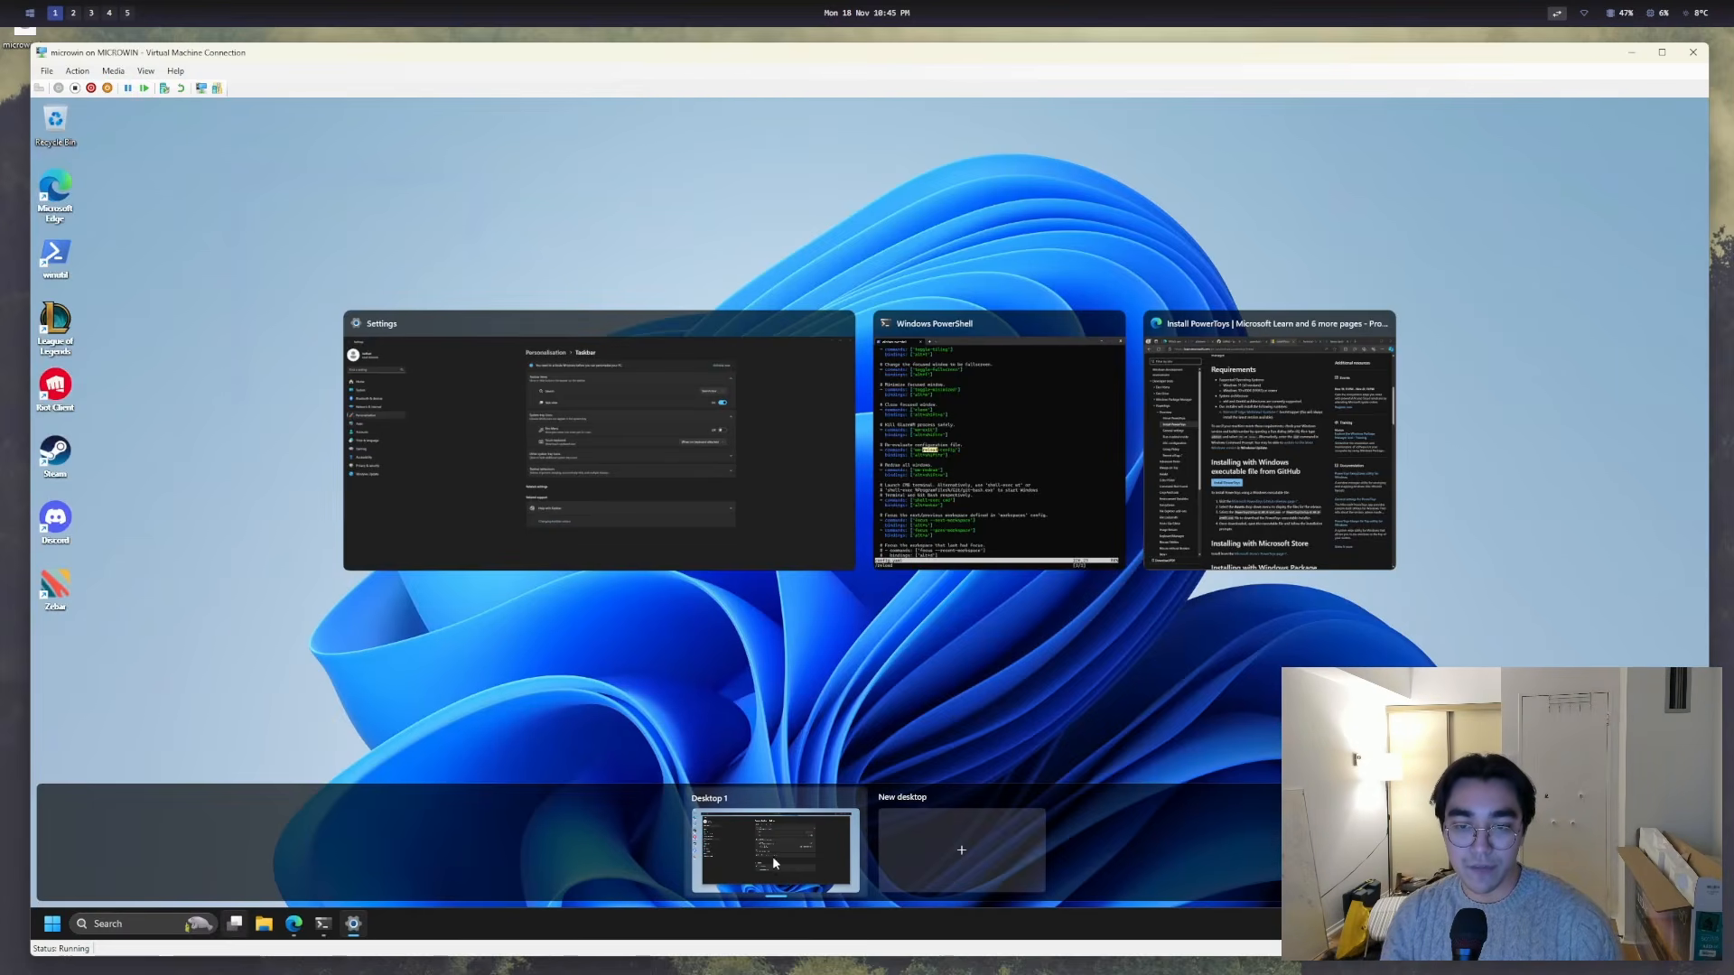
click(912, 849)
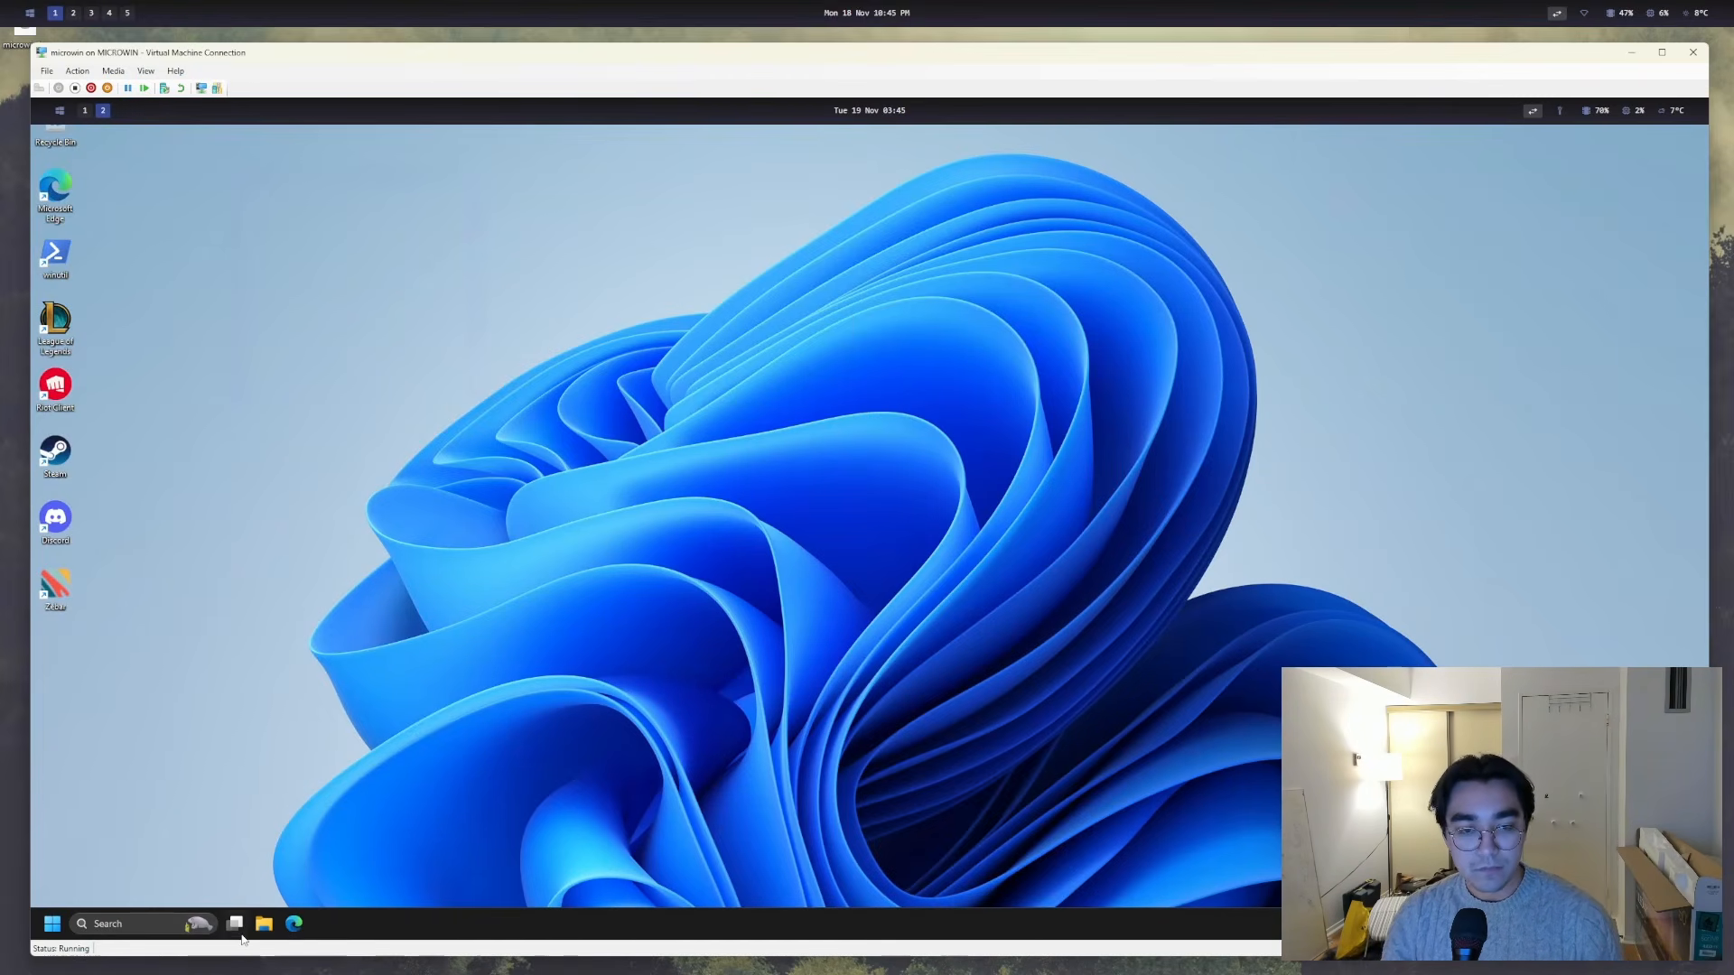
mouse_move(235, 923)
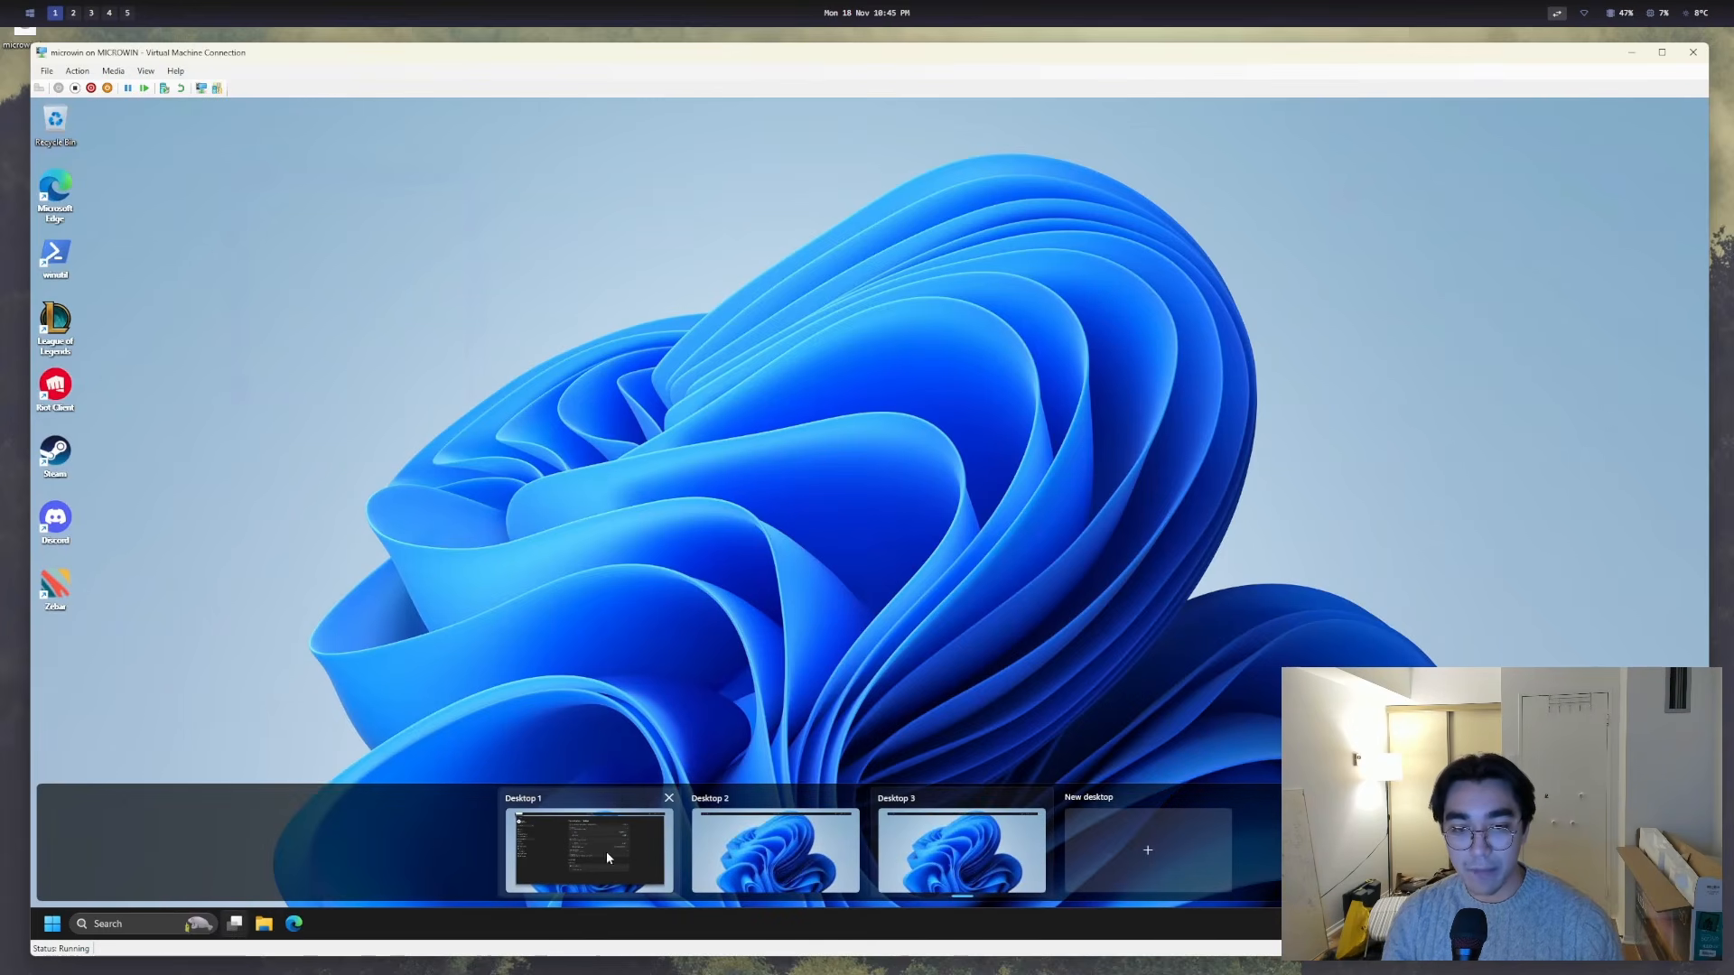
click(593, 858)
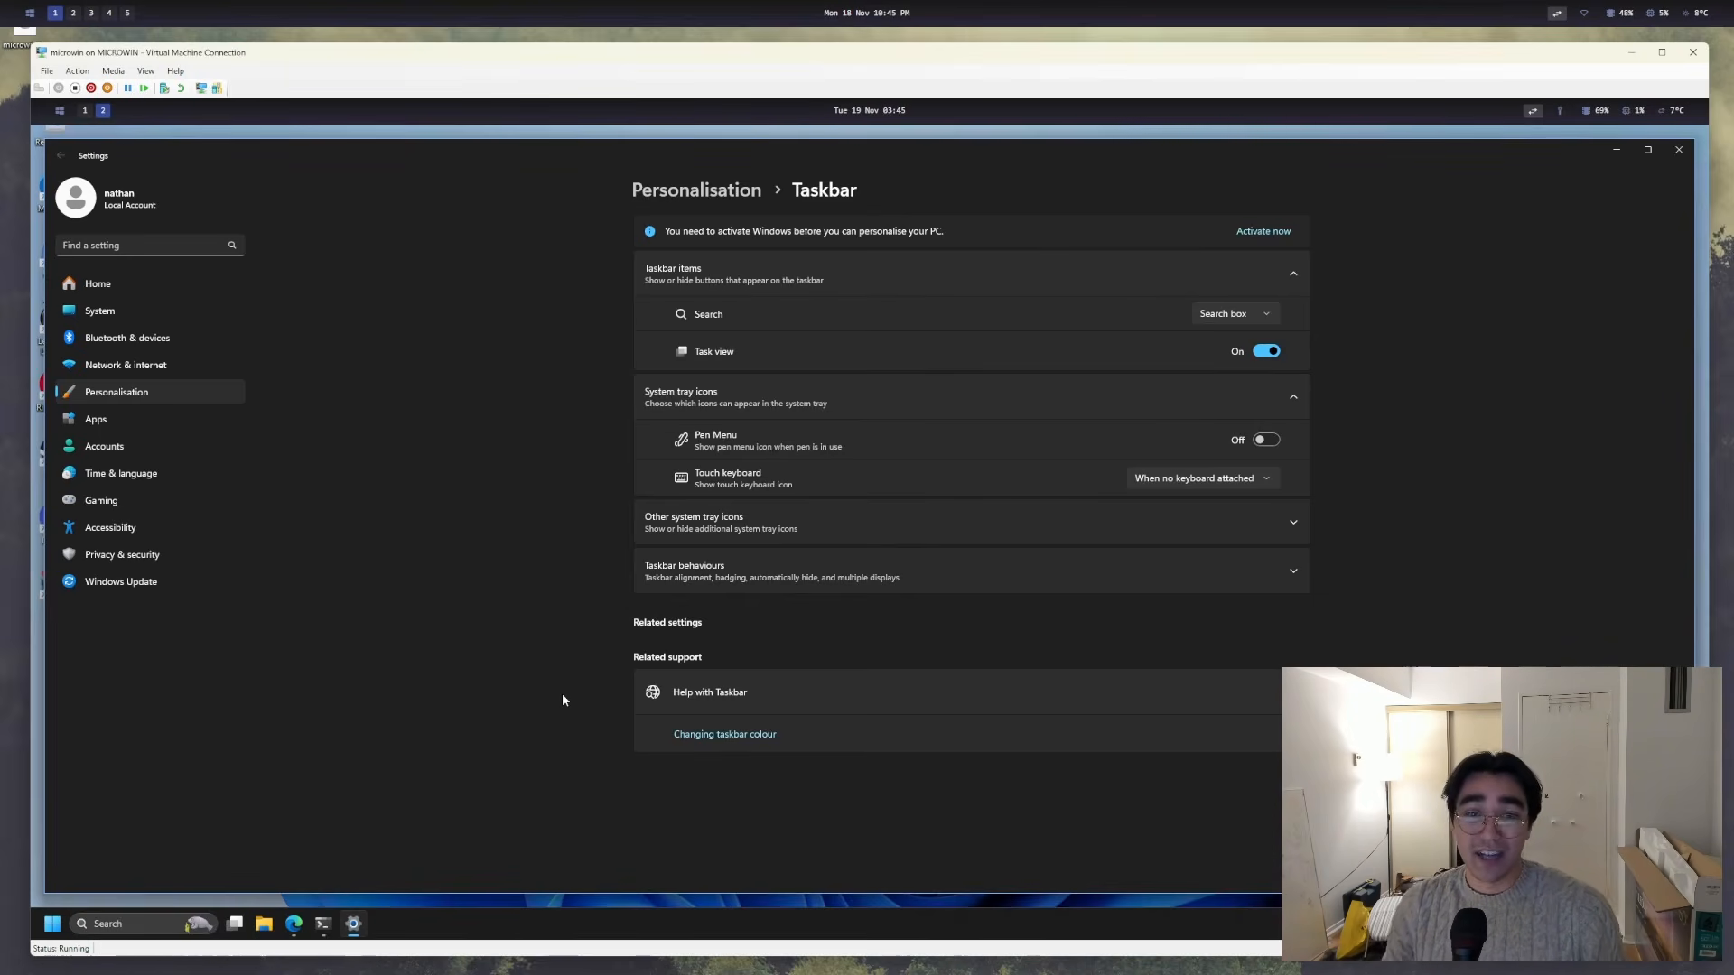
- Close the Settings window, switch back and forth between GlazeWM workspaces, and send the PowerShell window to workspace 2
click(1678, 150)
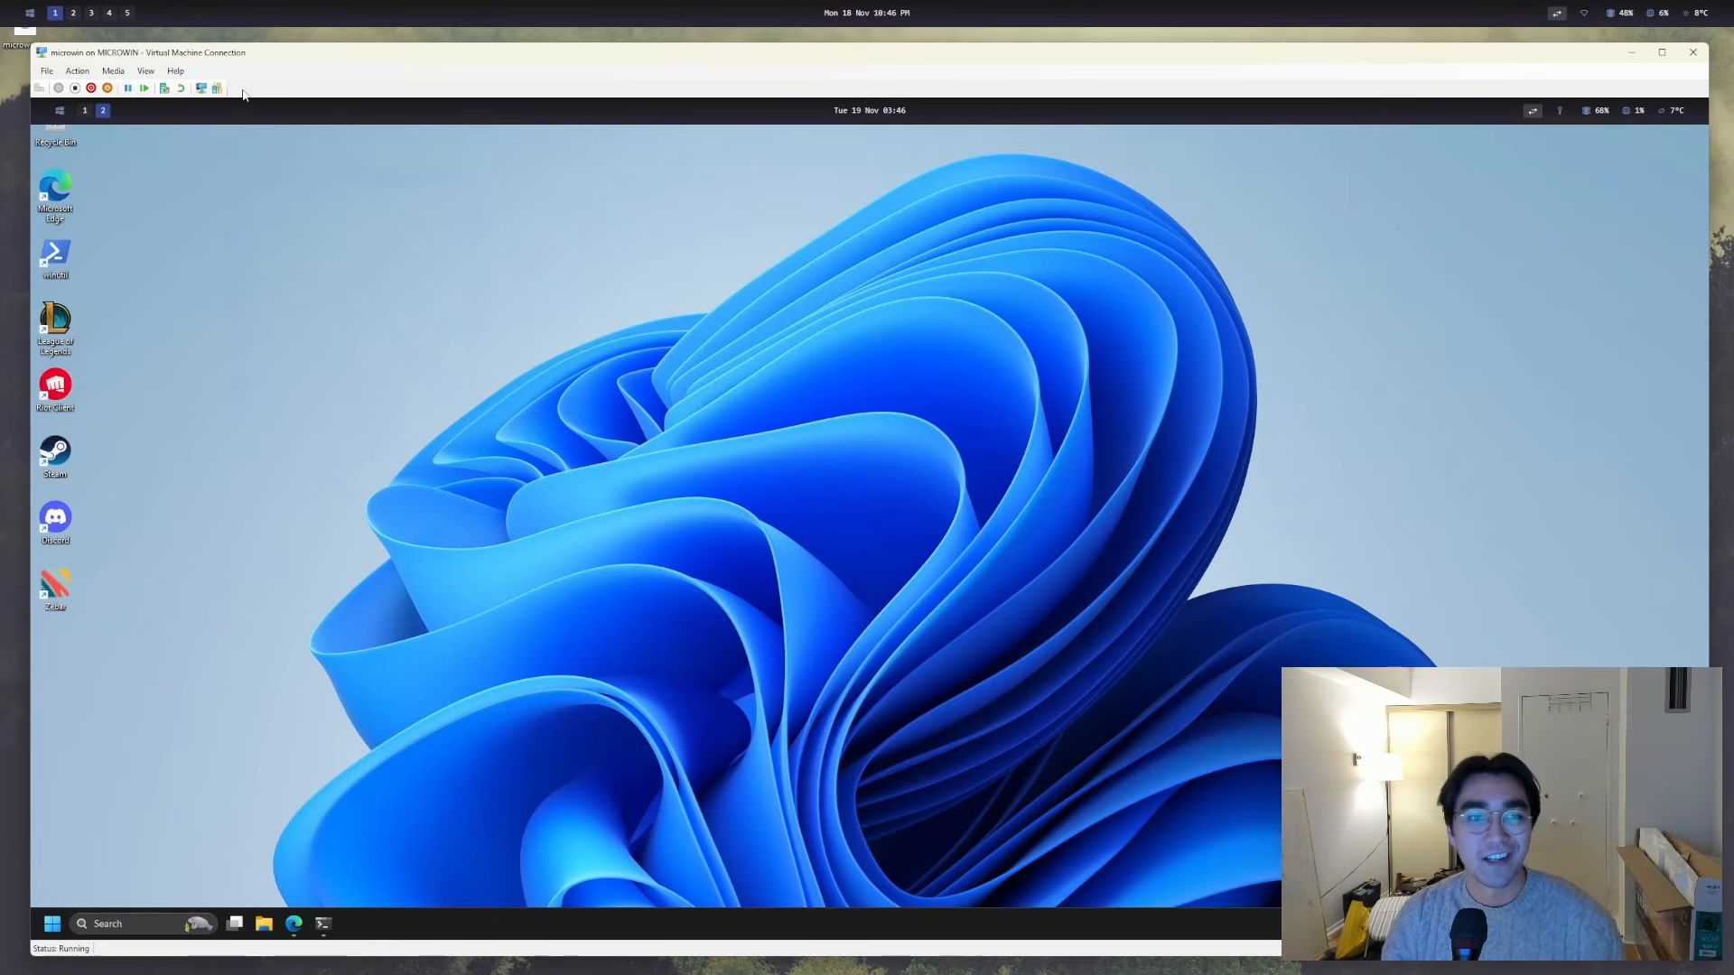
click(85, 110)
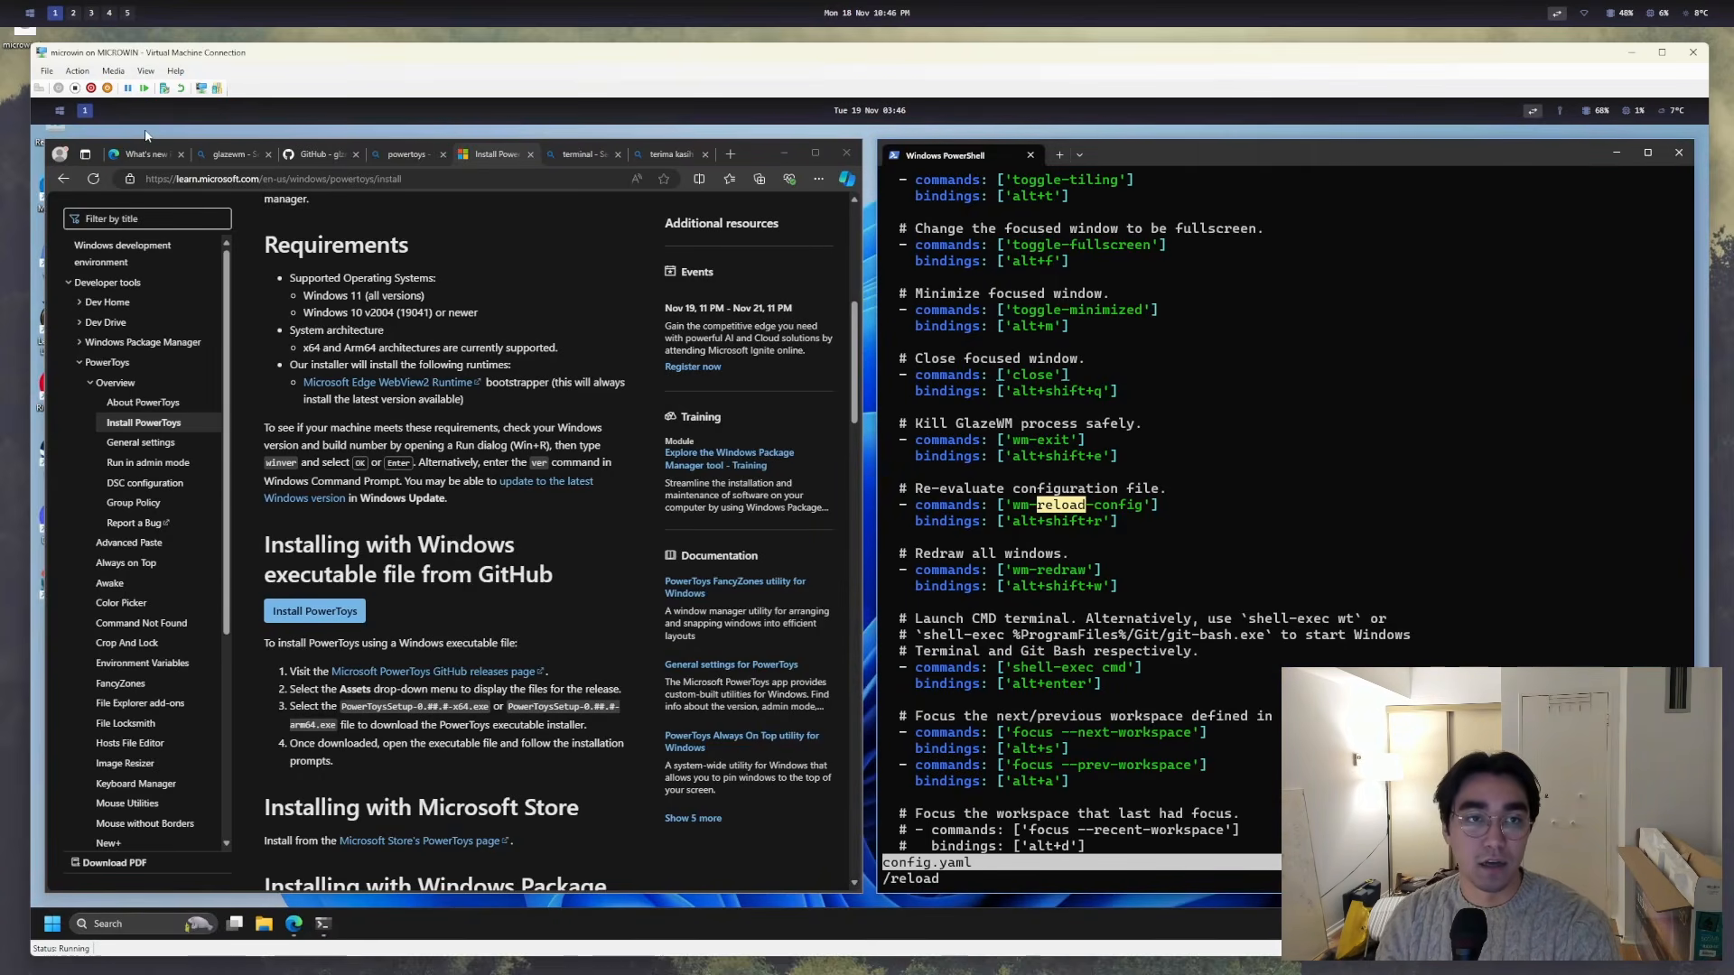
key(alt+2)
key(alt+1)
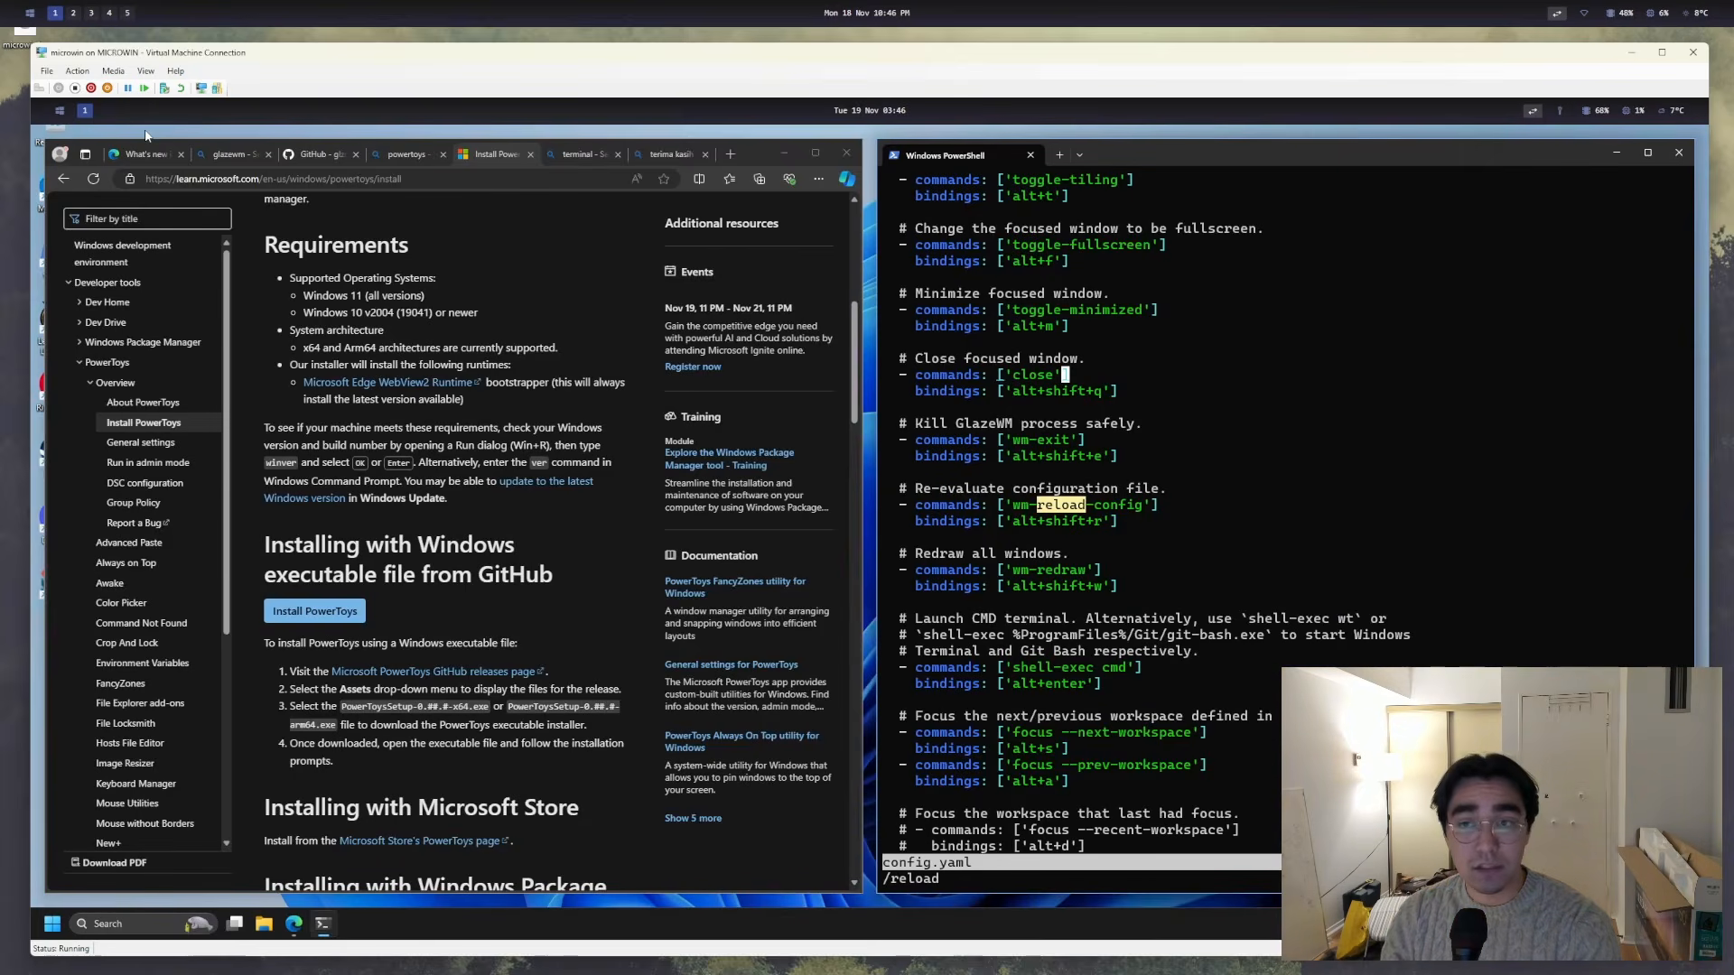
key(alt+2)
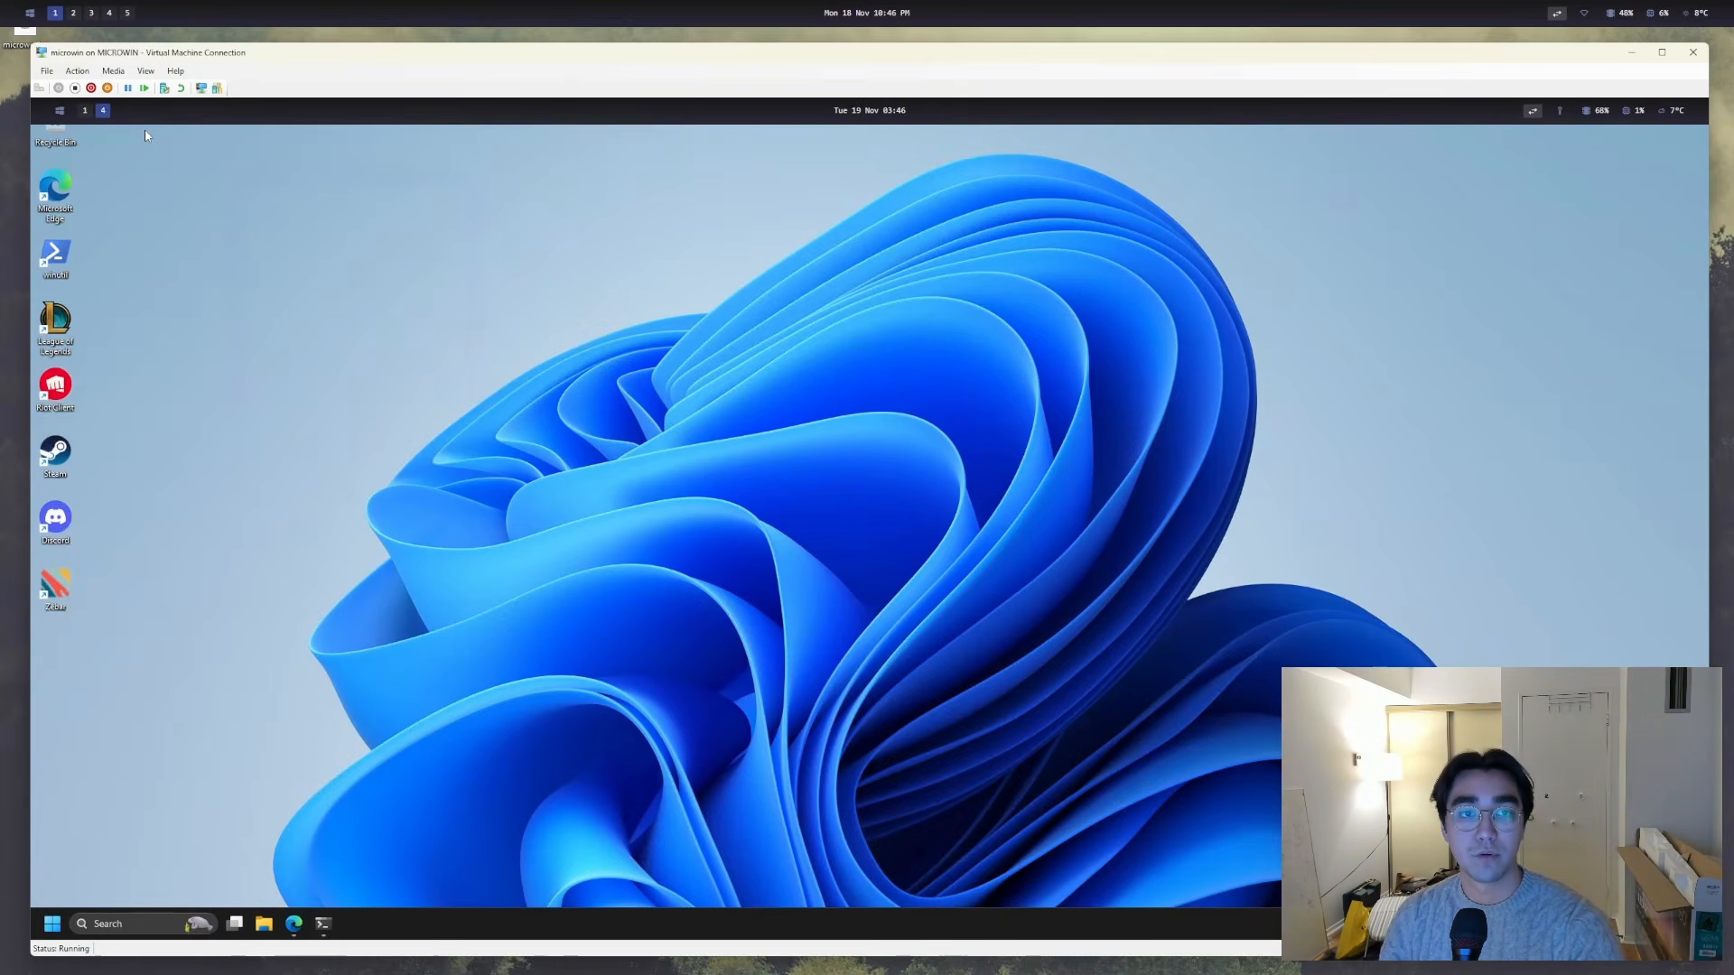
key(alt+1)
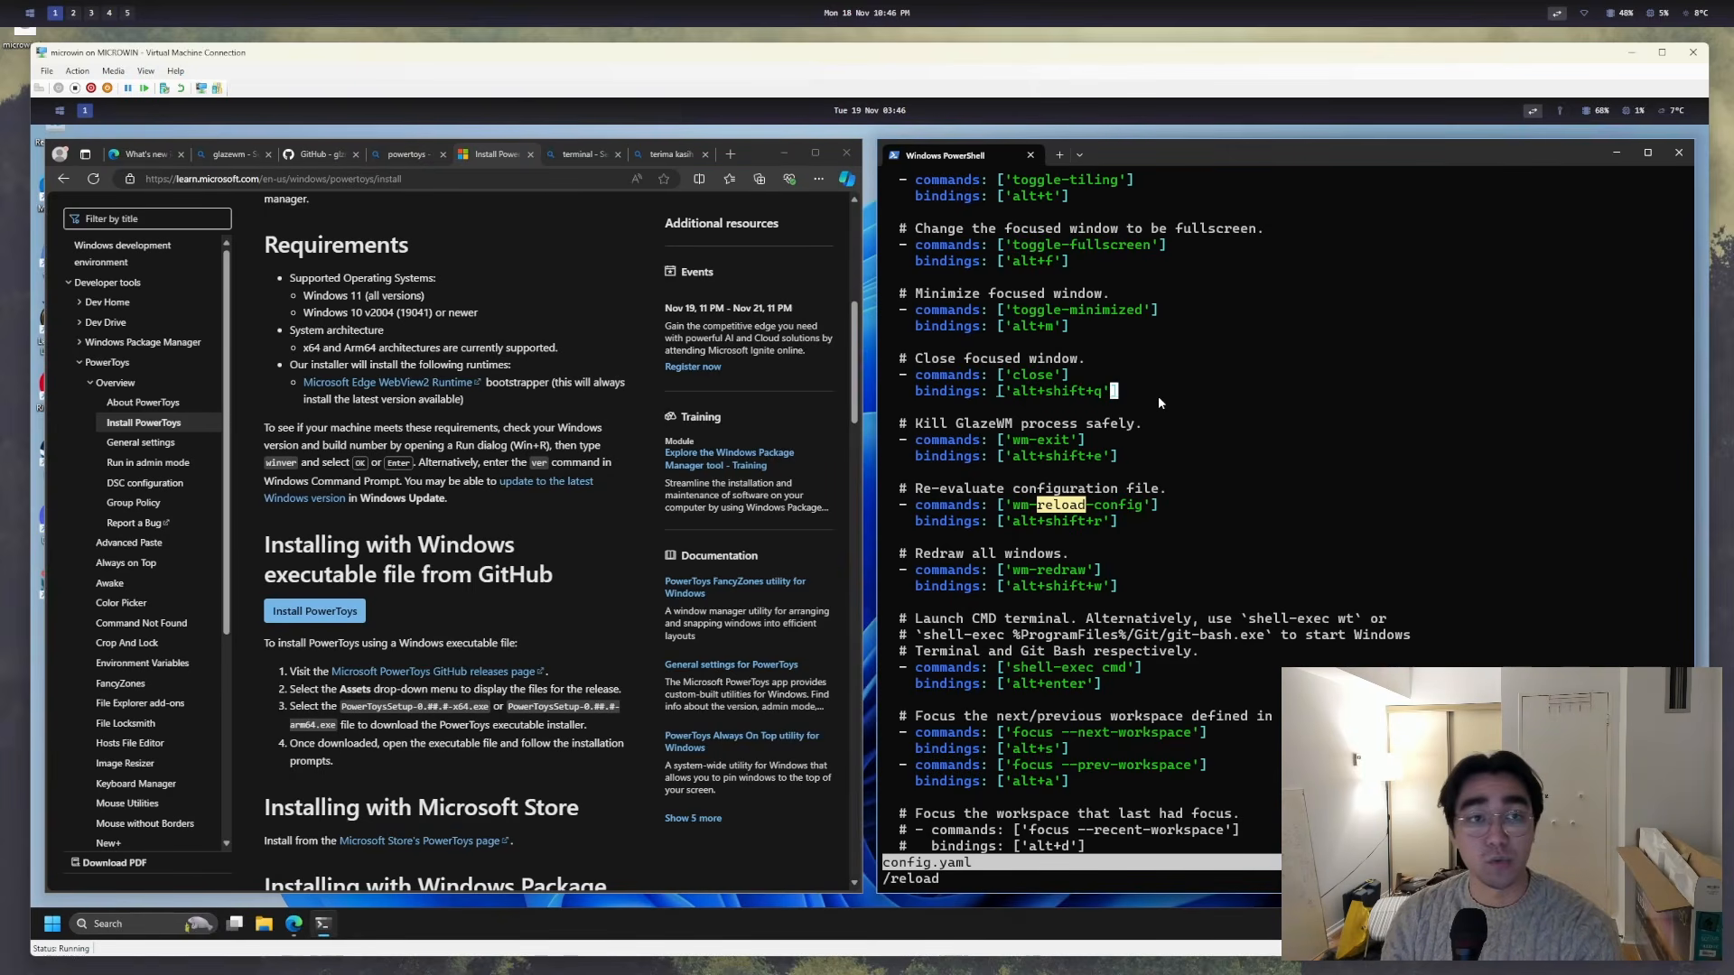
key(alt+shift+2)
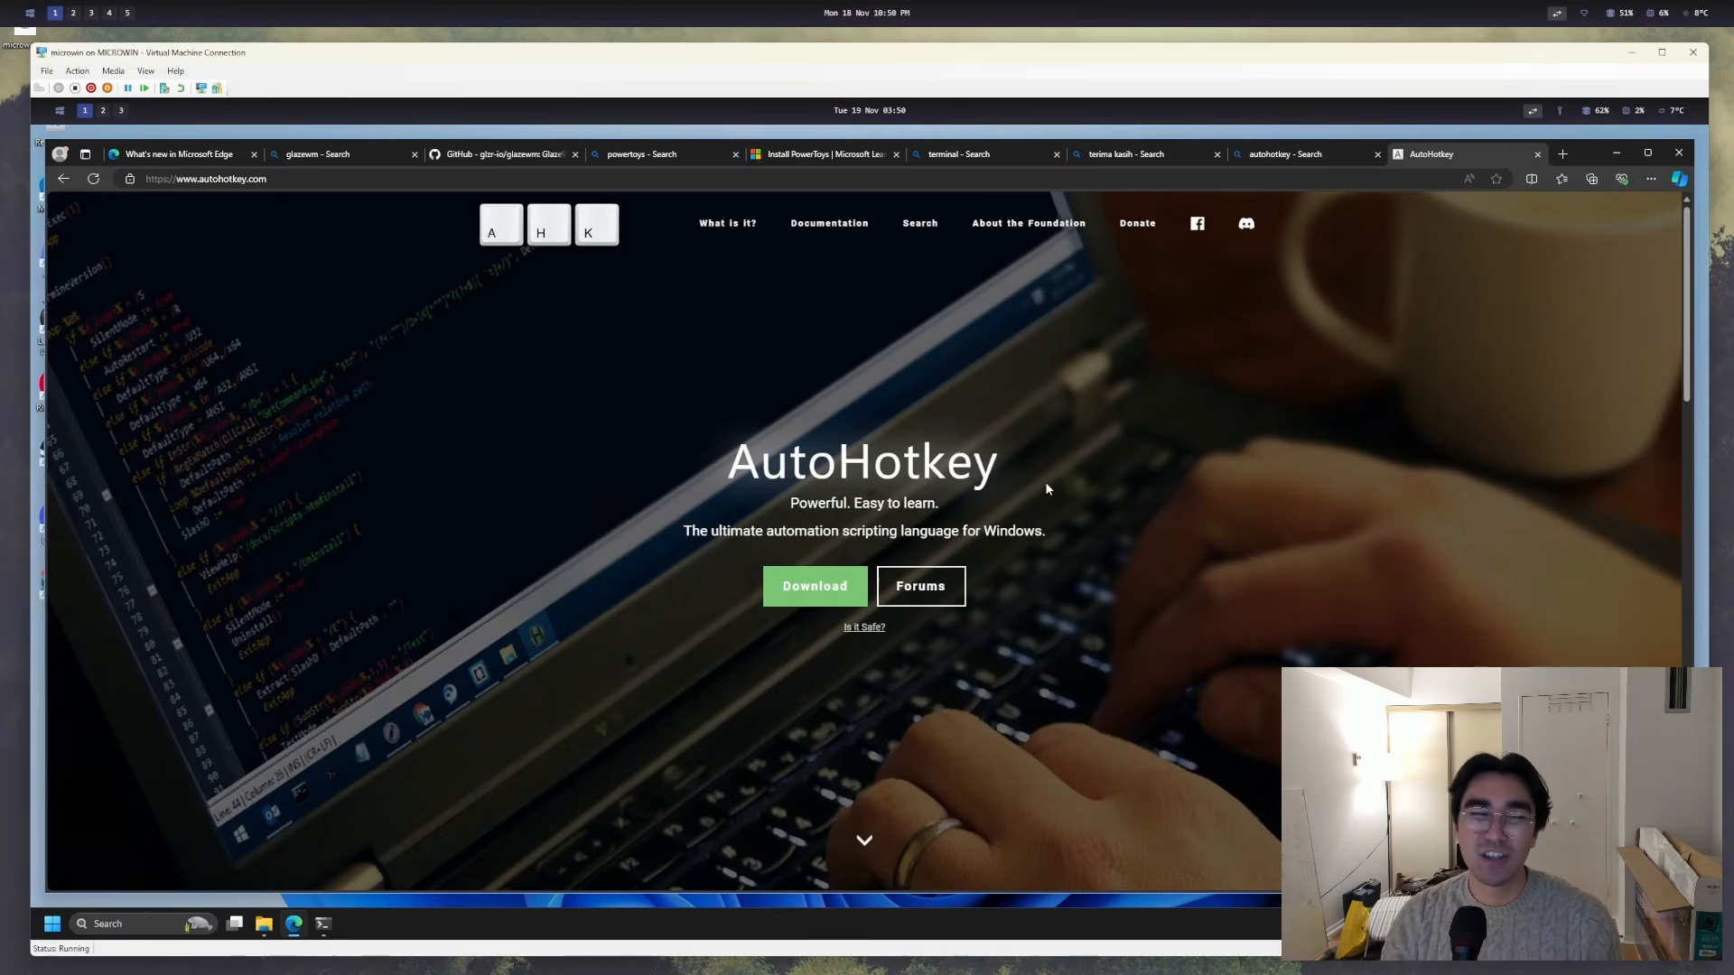
- Look up run in PowerToys Run, replace the query with edge and launch the result
click(818, 131)
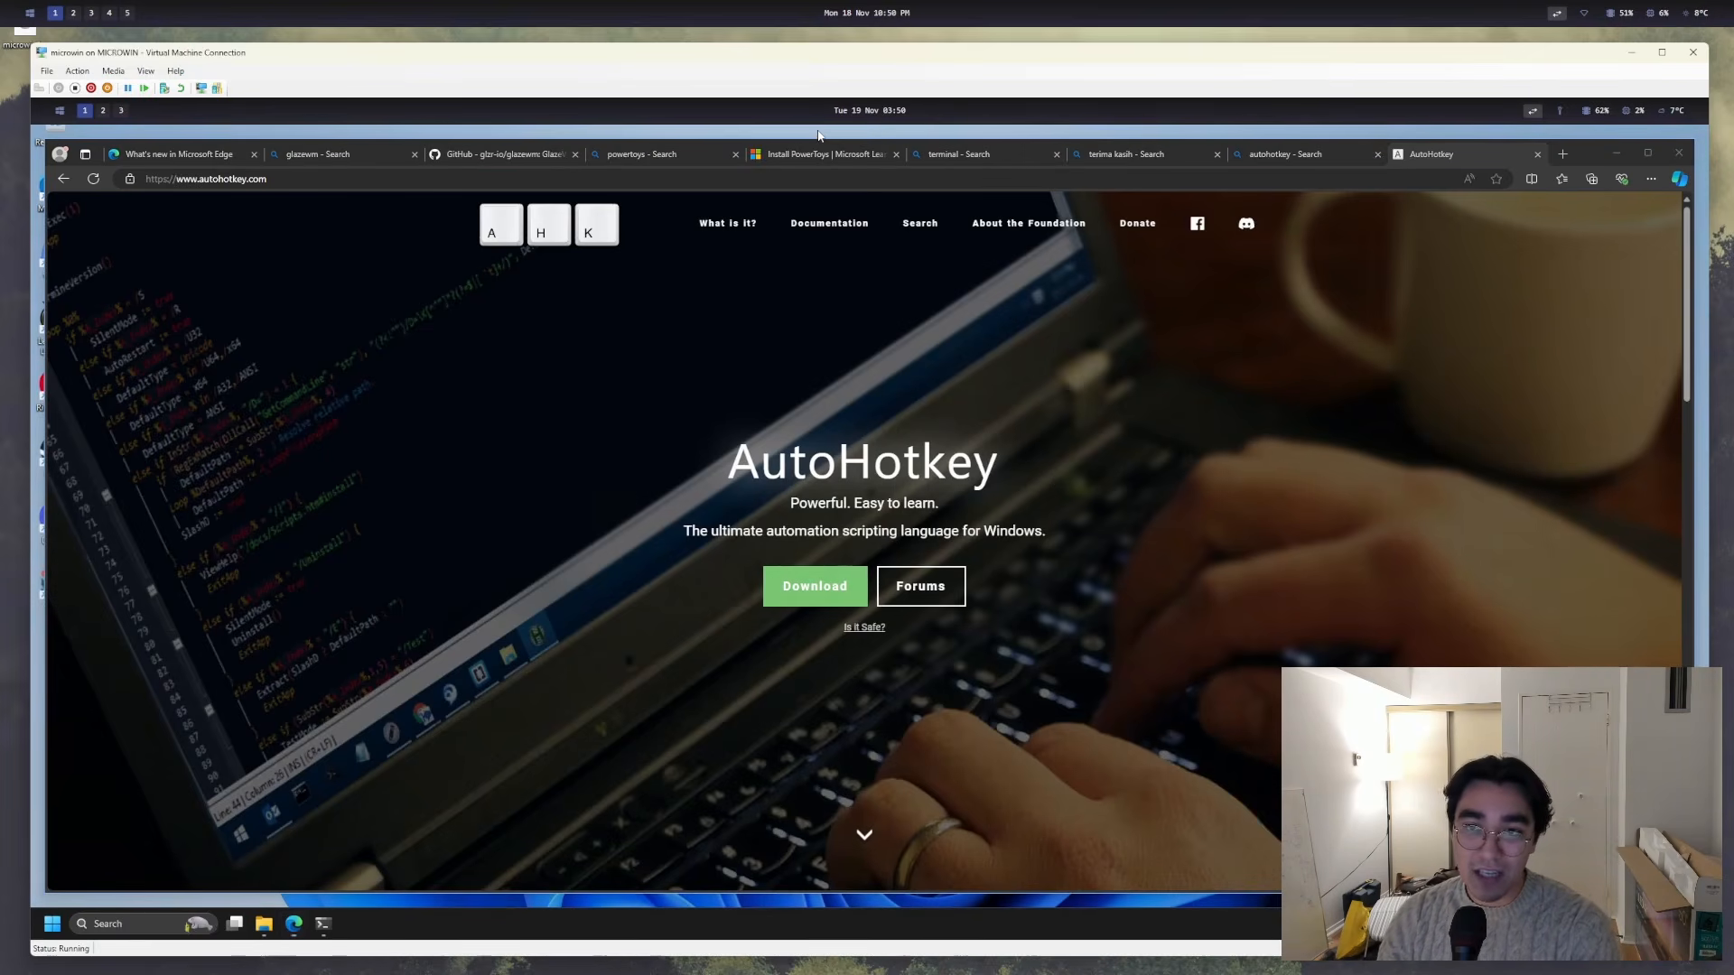
key(alt+space)
key(BackSpace)
text(run)
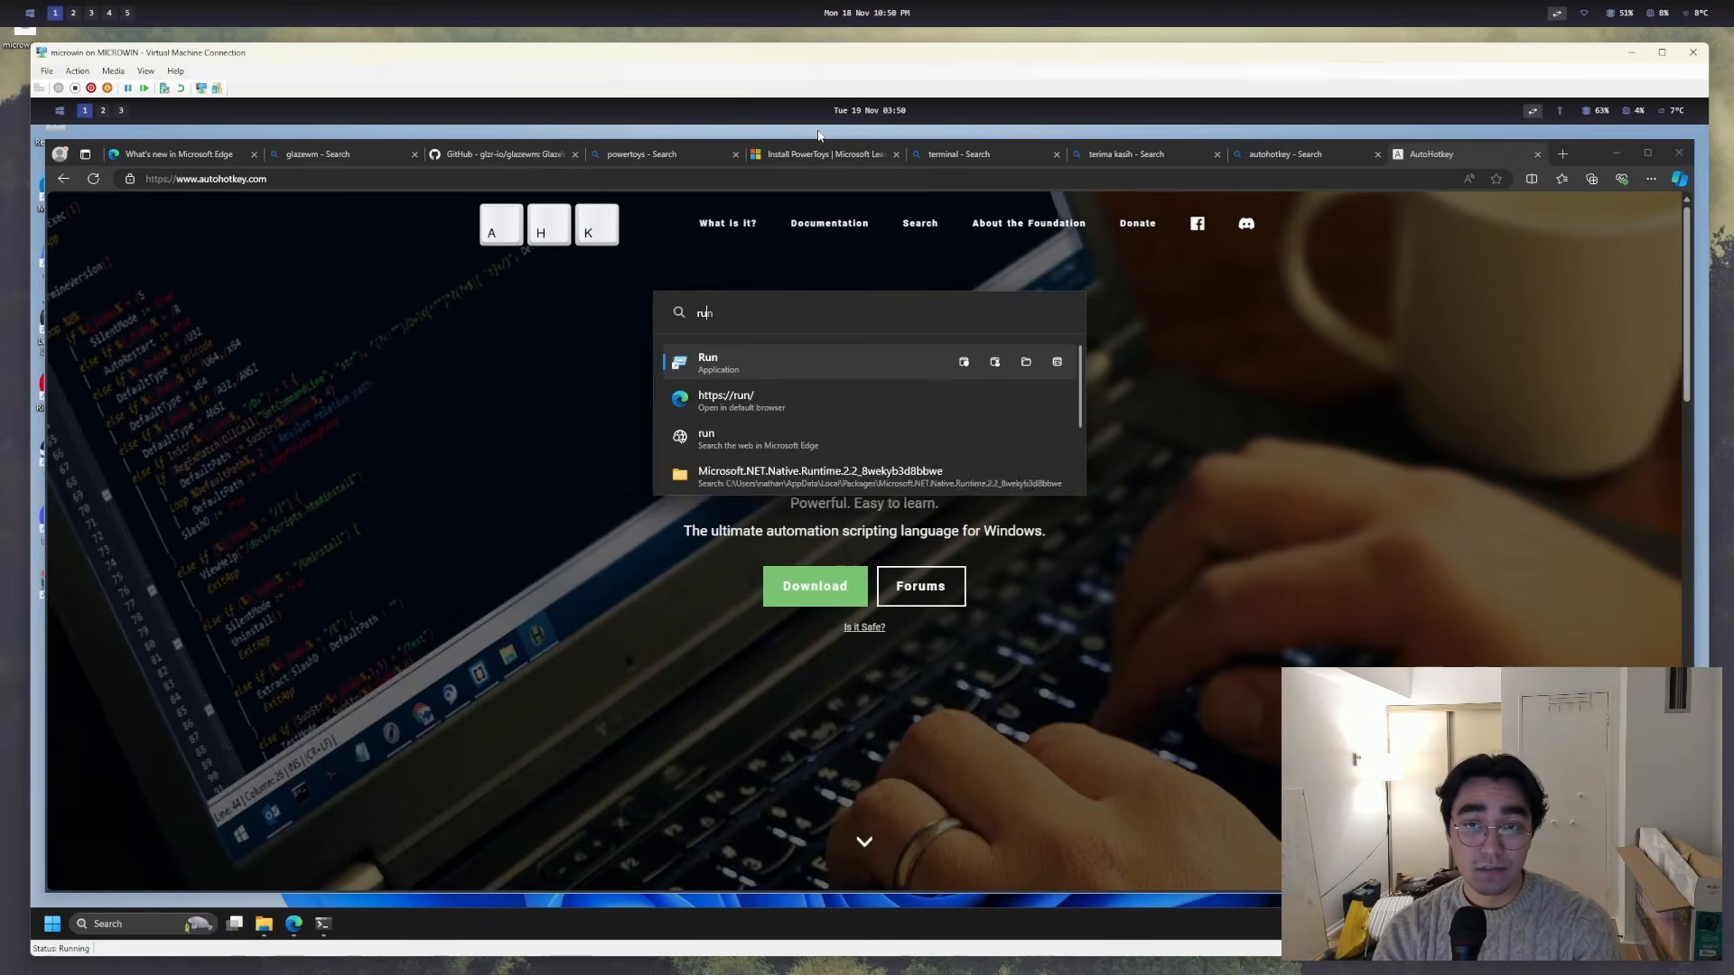
key(BackSpace)
text(d)
key(BackSpace)
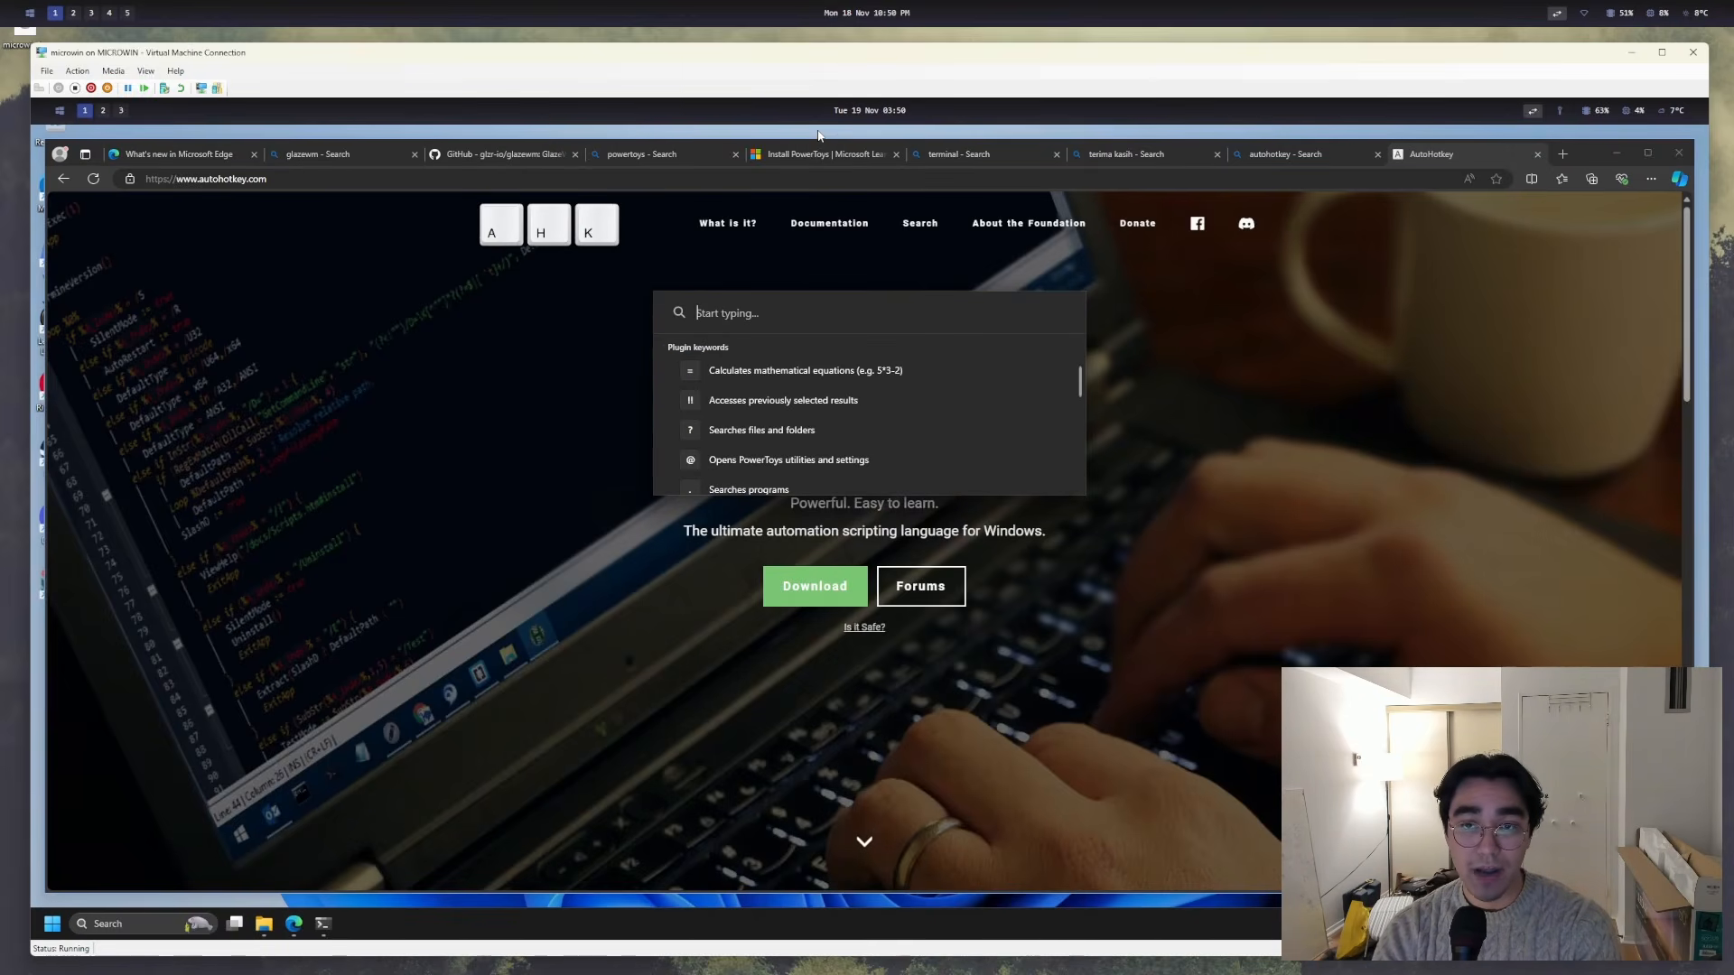
text(edge)
key(Return)
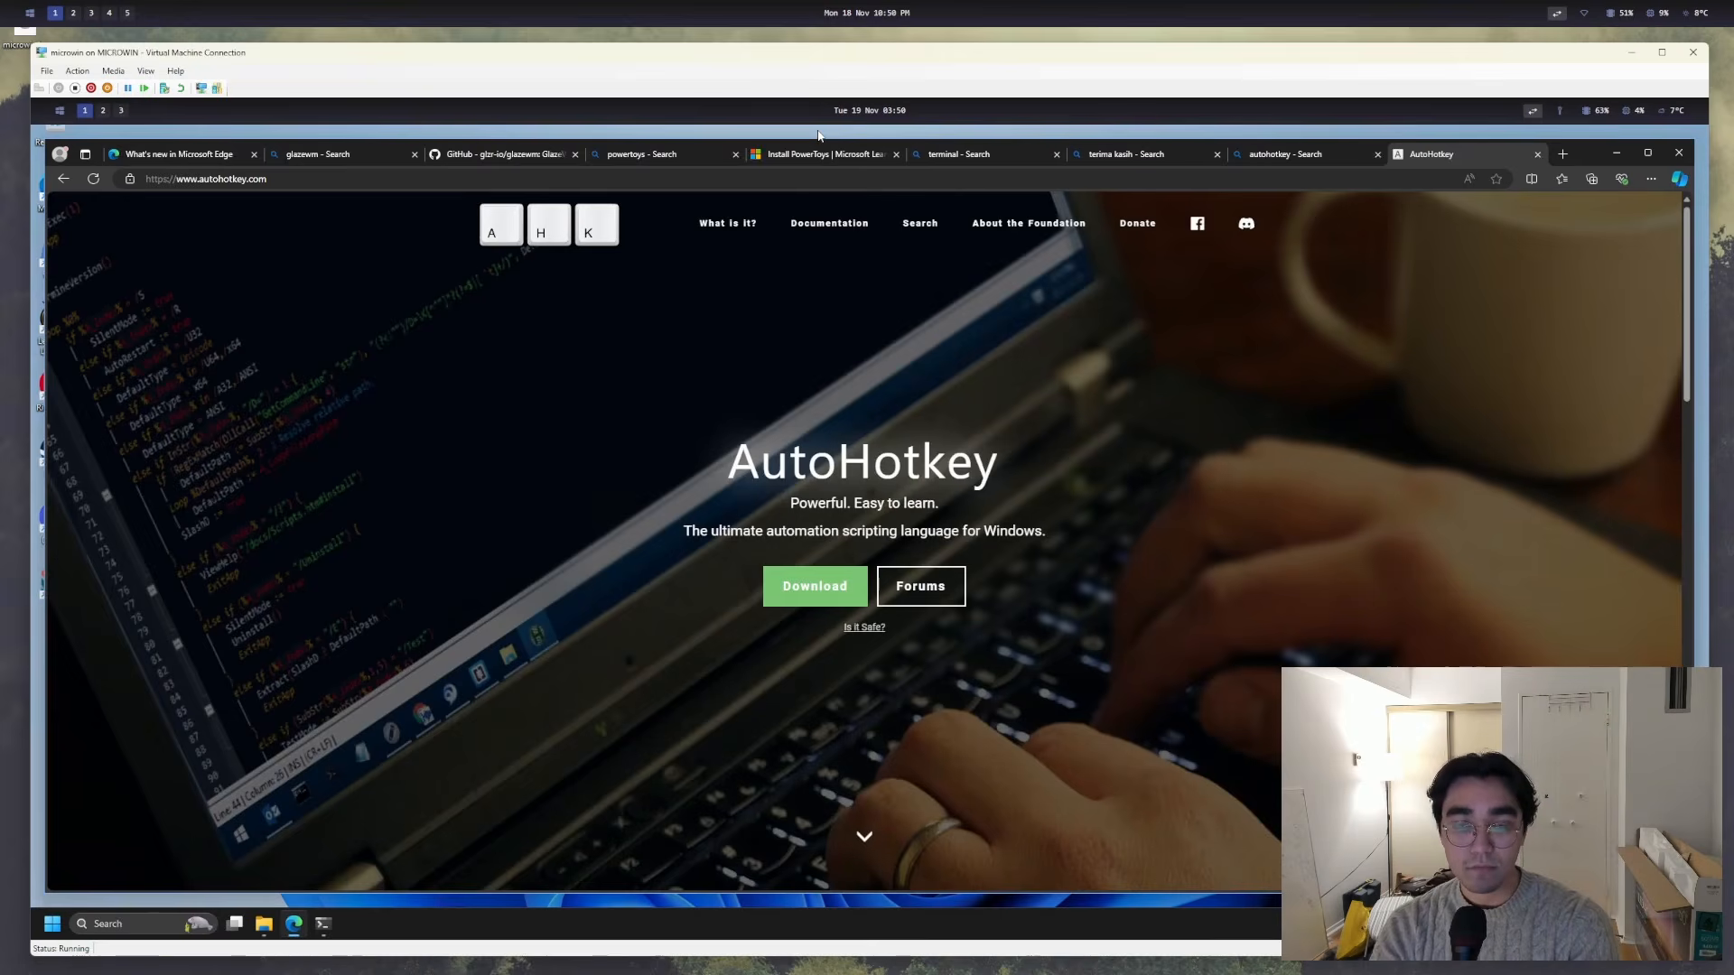
- Search PowerToys Run for league and dismiss the launcher
key(alt+space)
text(league)
key(Escape)
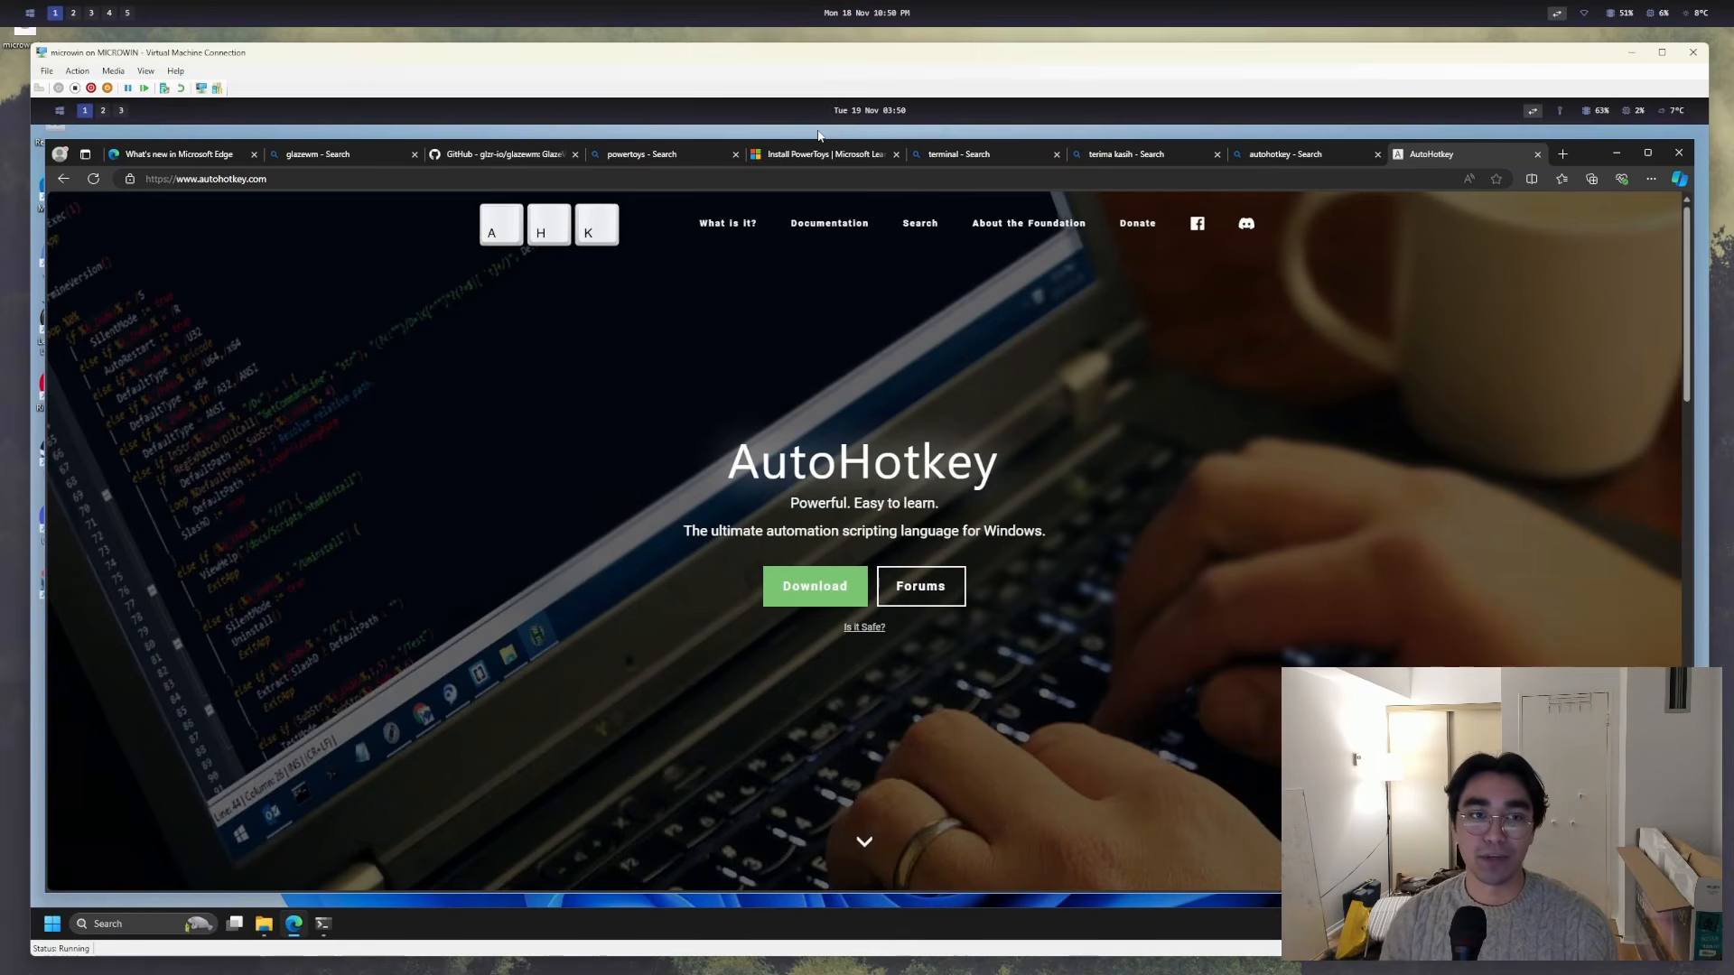
- Download AutoHotkey v2.0 from the AutoHotkey website
click(816, 587)
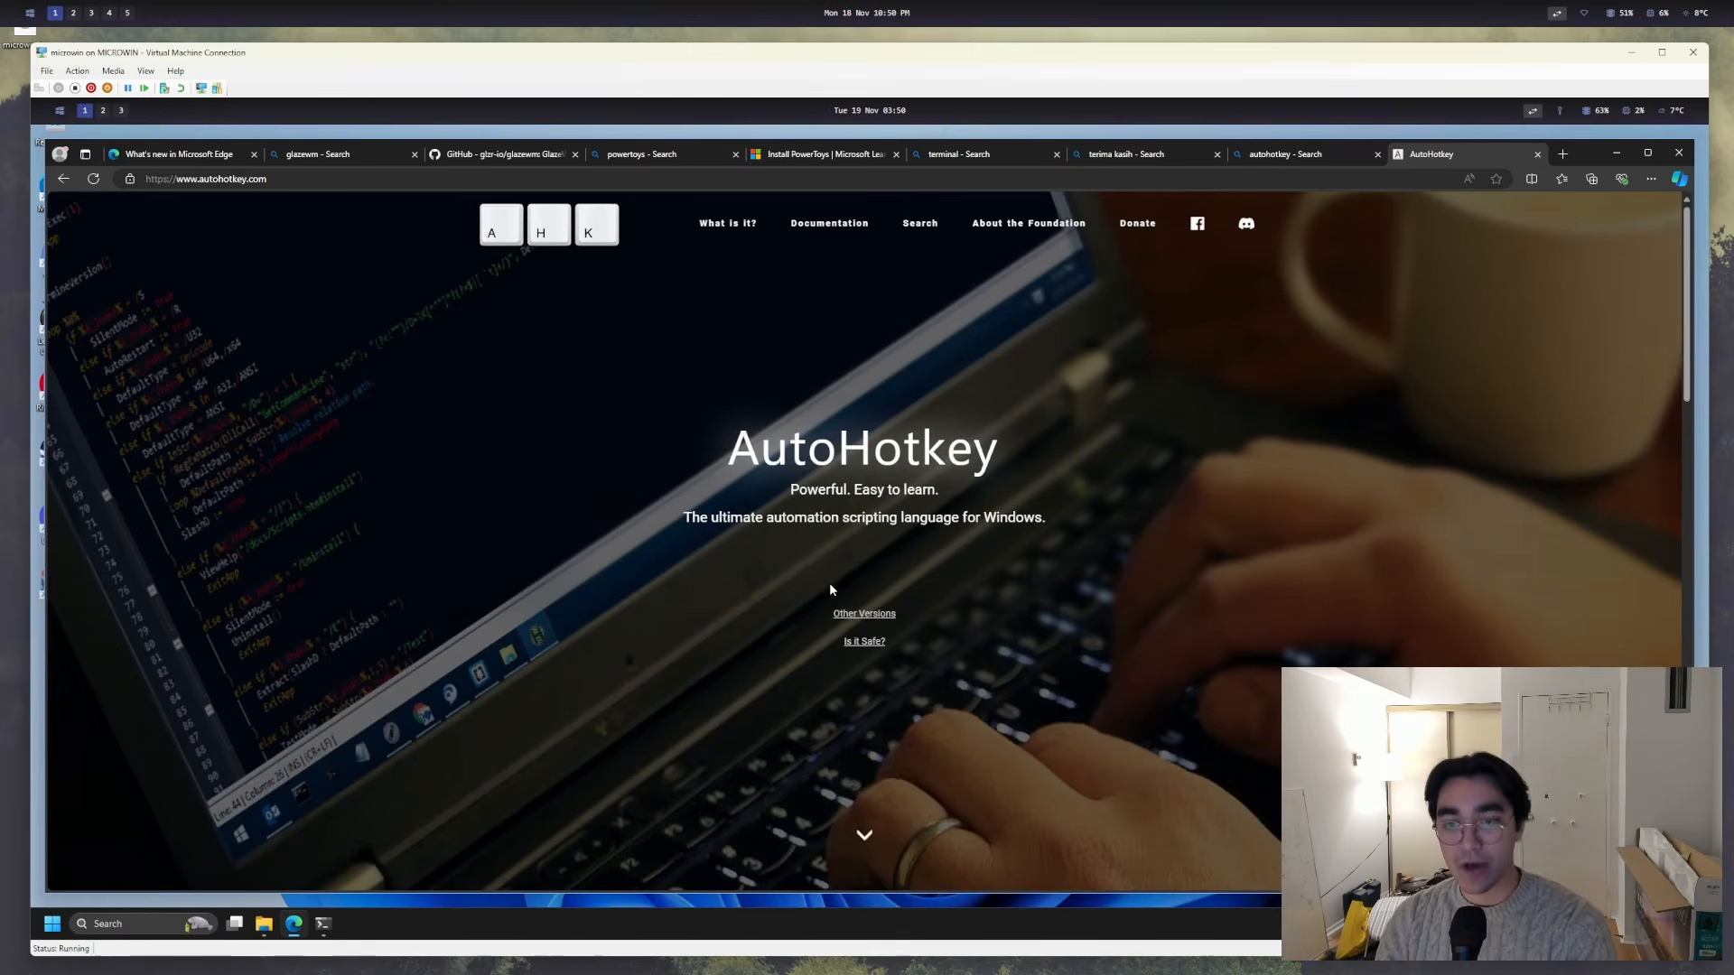
click(741, 590)
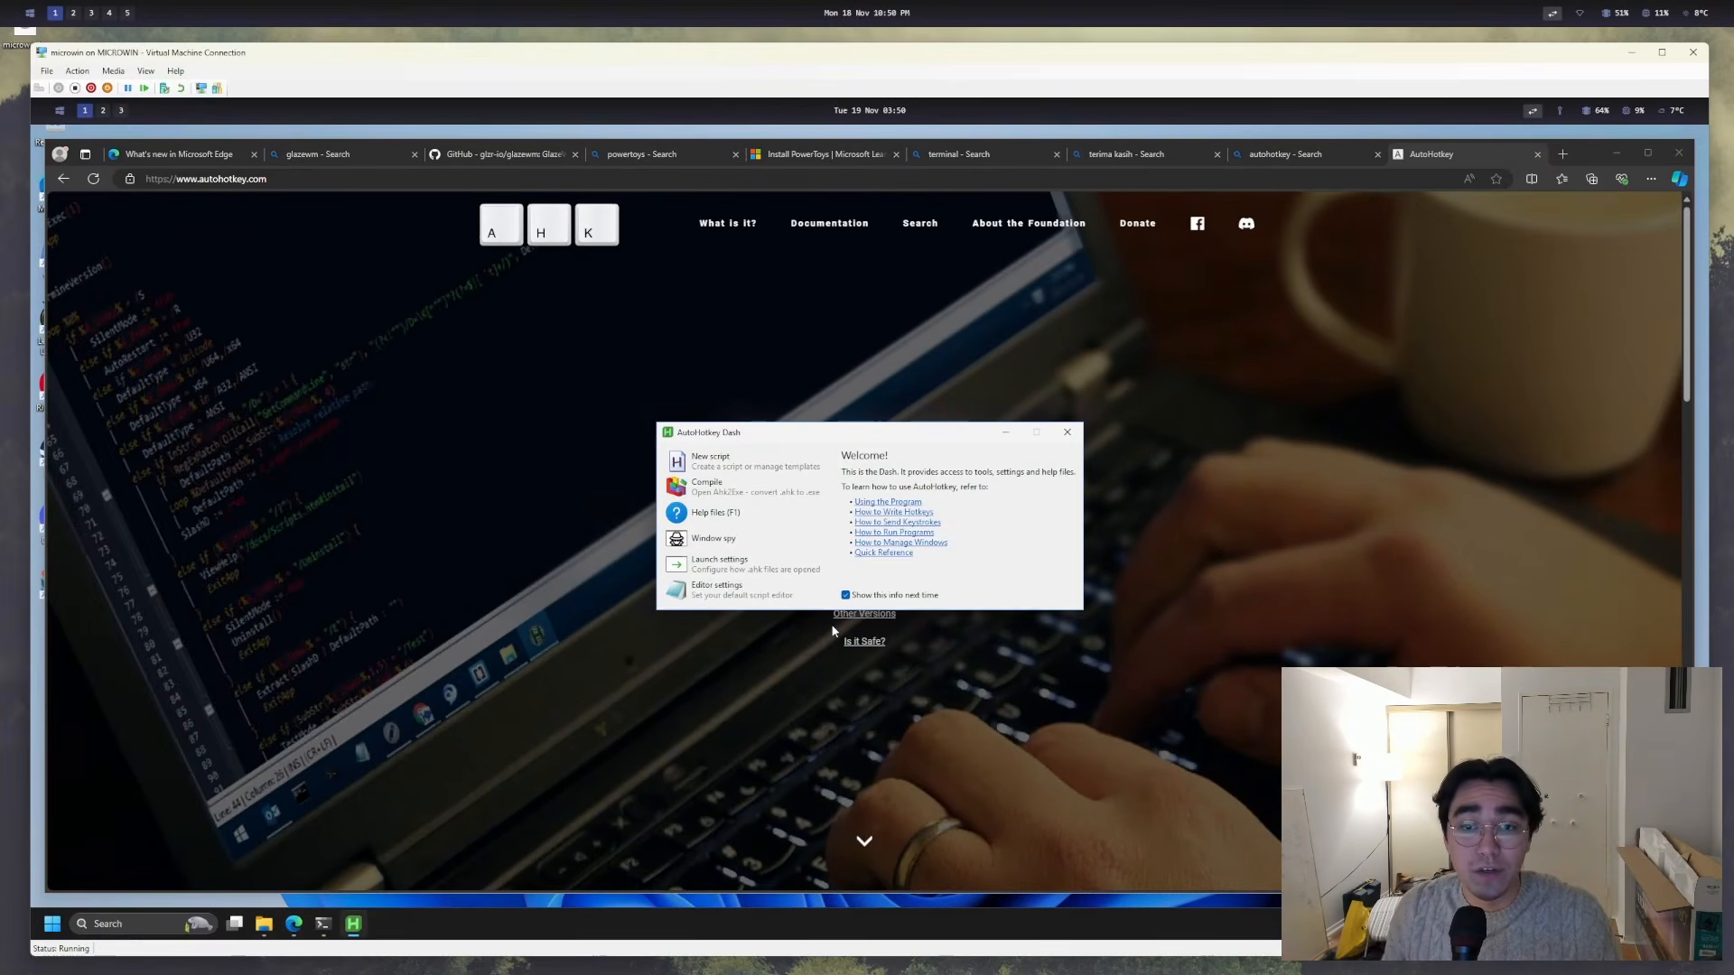
- Create a new AutoHotkey script named terminal from the Empty template
click(711, 461)
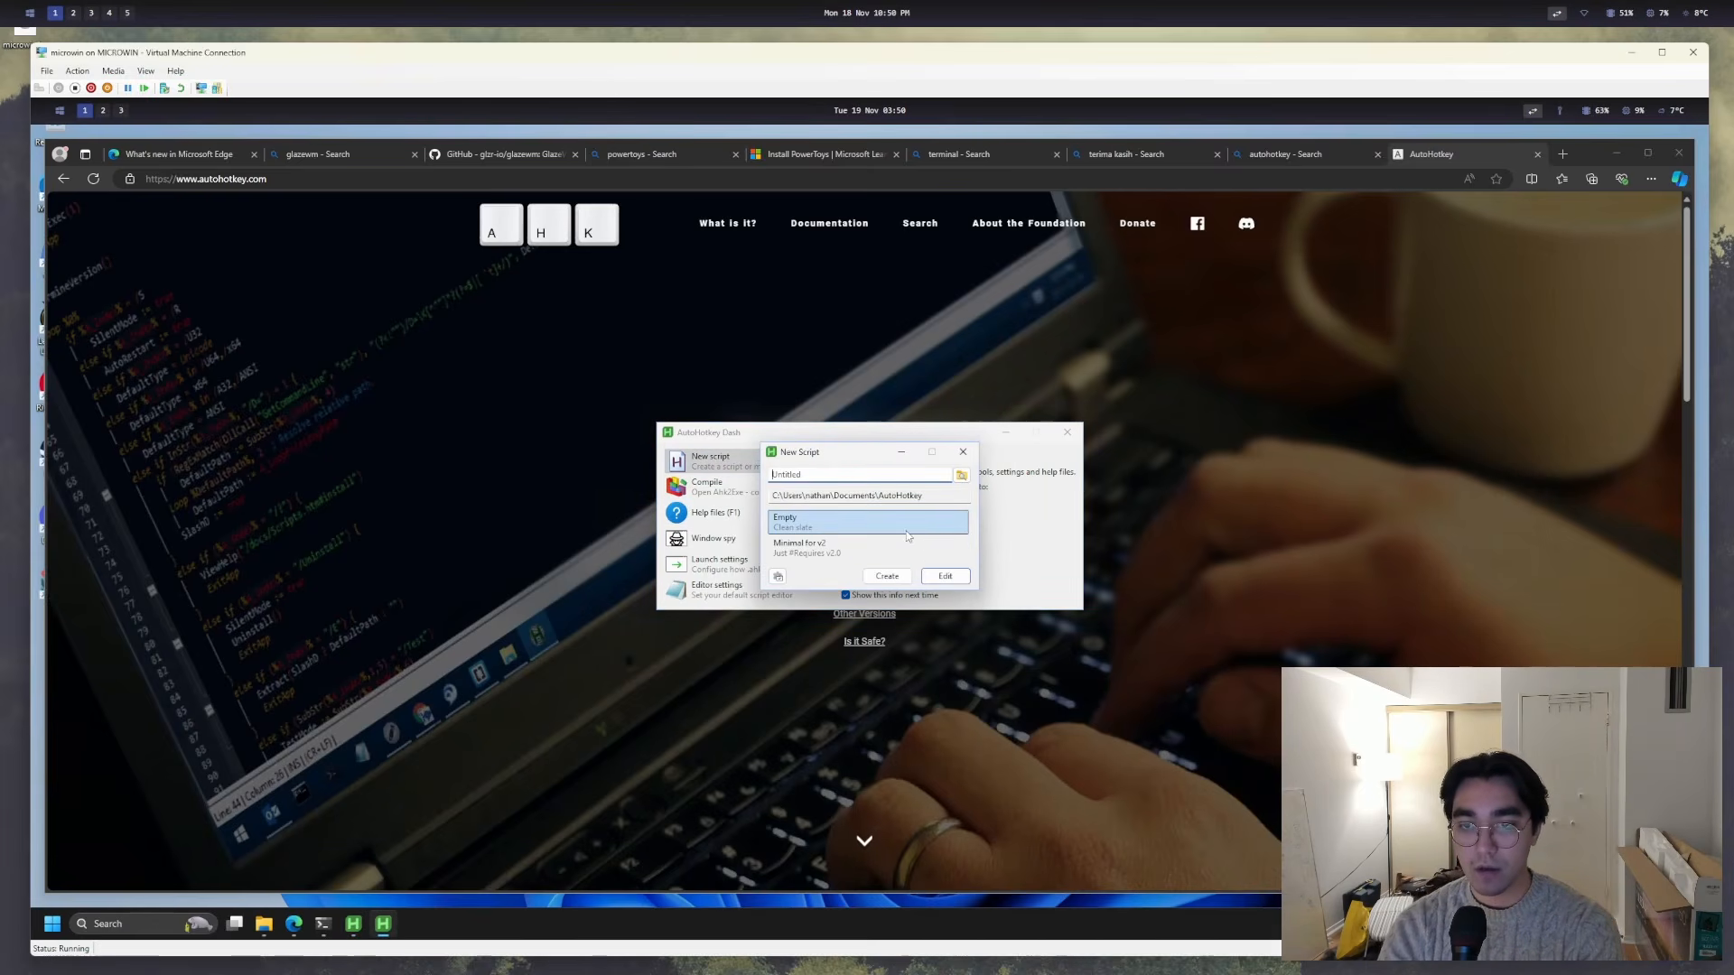
text(terminal)
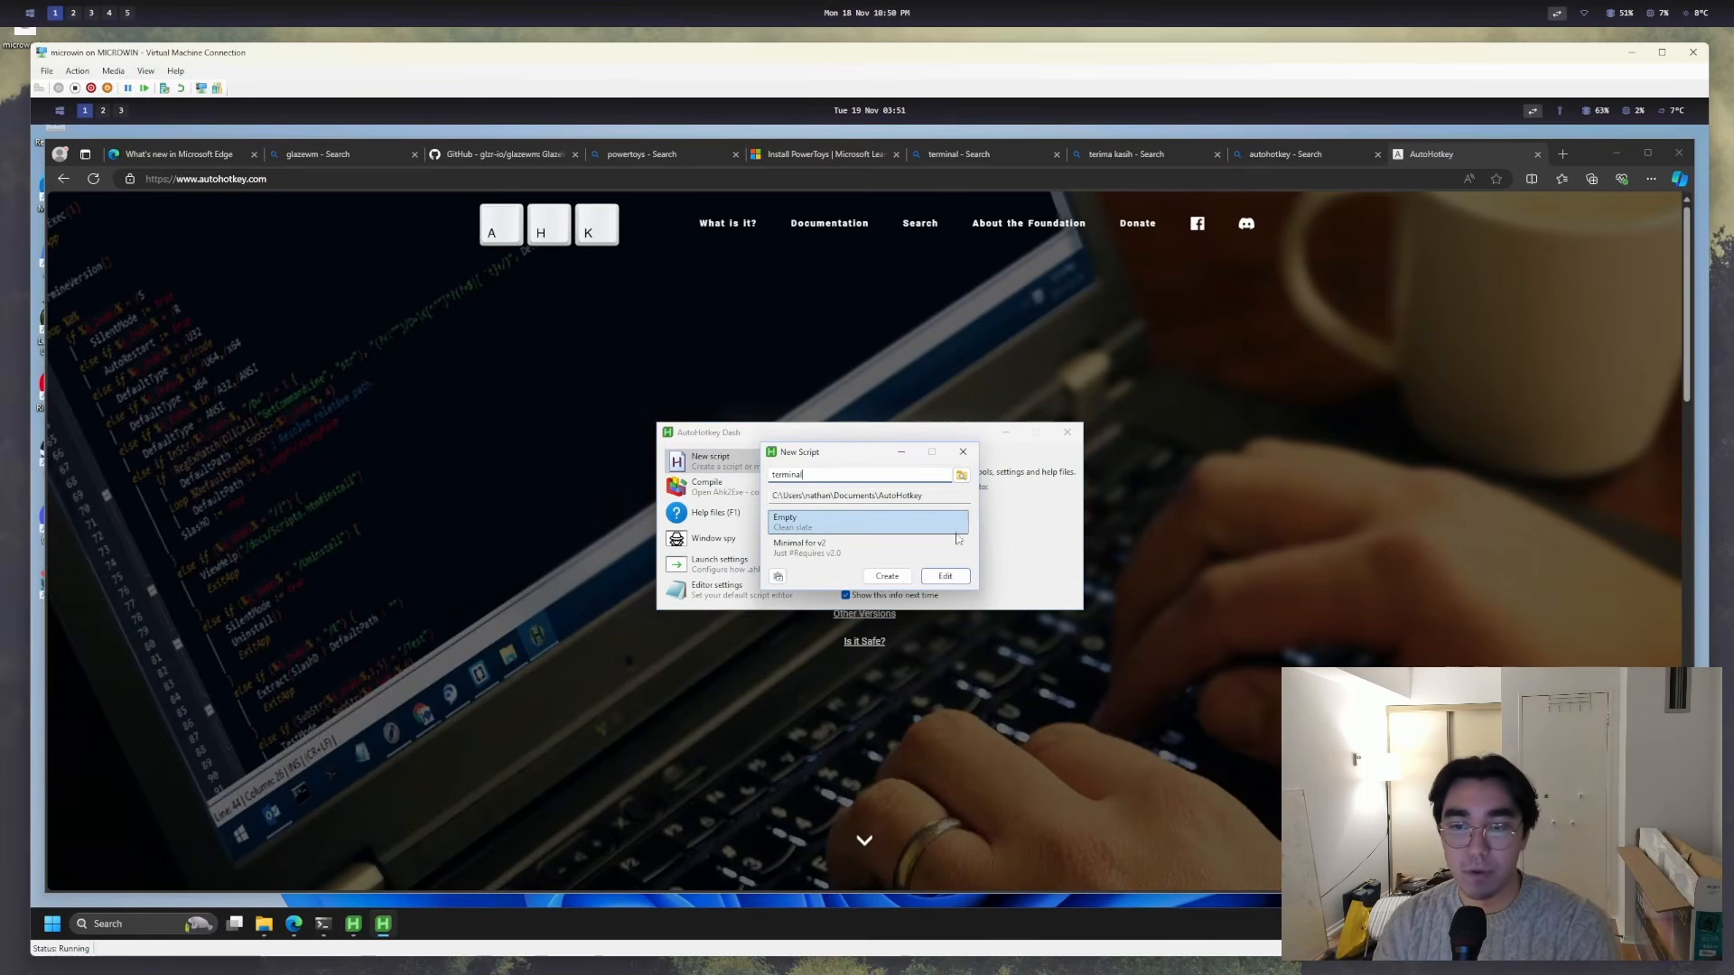
click(889, 578)
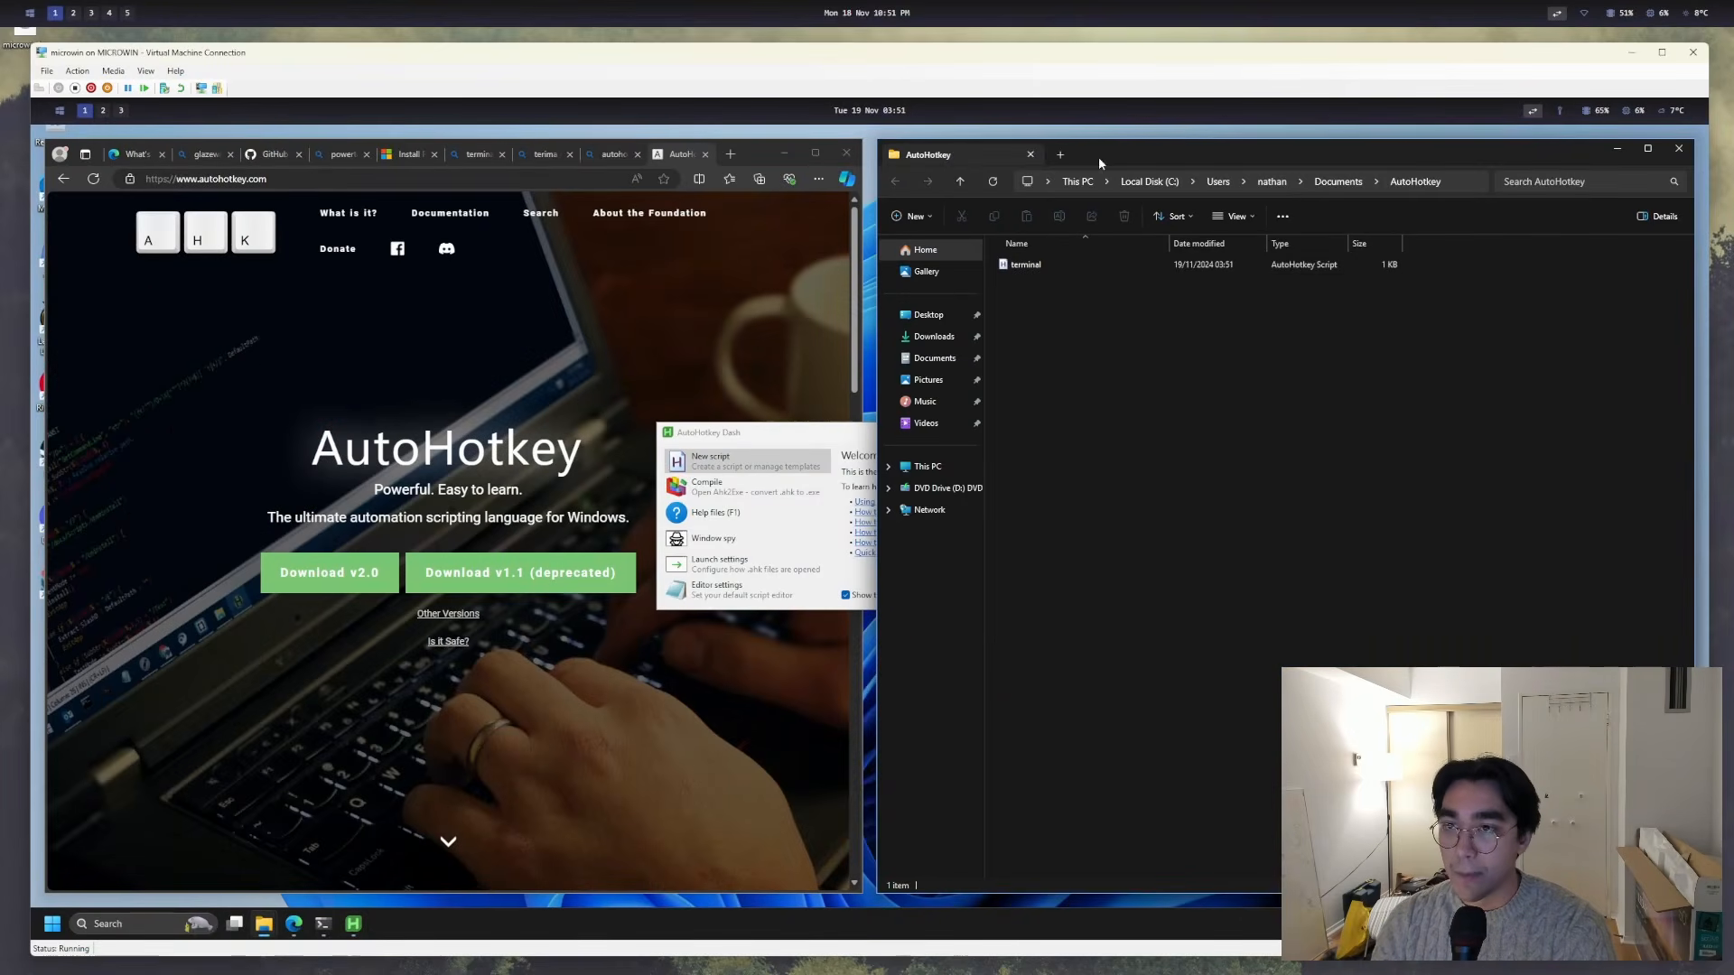
- Open the terminal script from the AutoHotkey folder in Notepad just this once
click(1000, 263)
right_click(1072, 267)
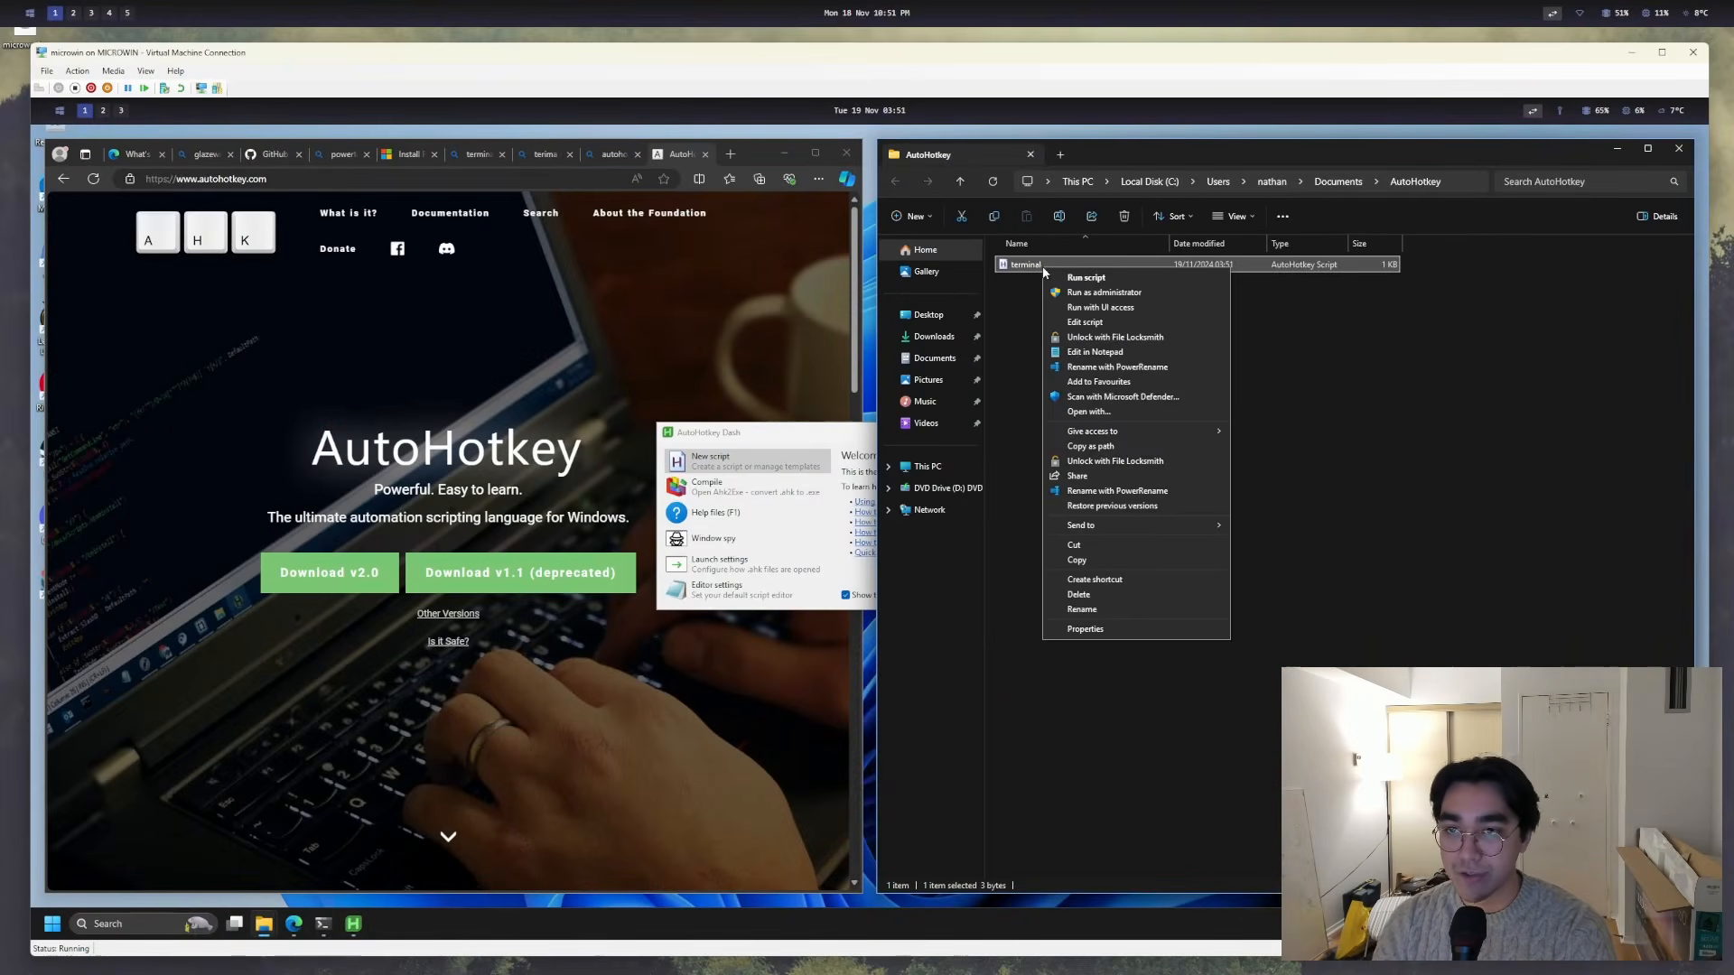
click(1133, 411)
click(782, 528)
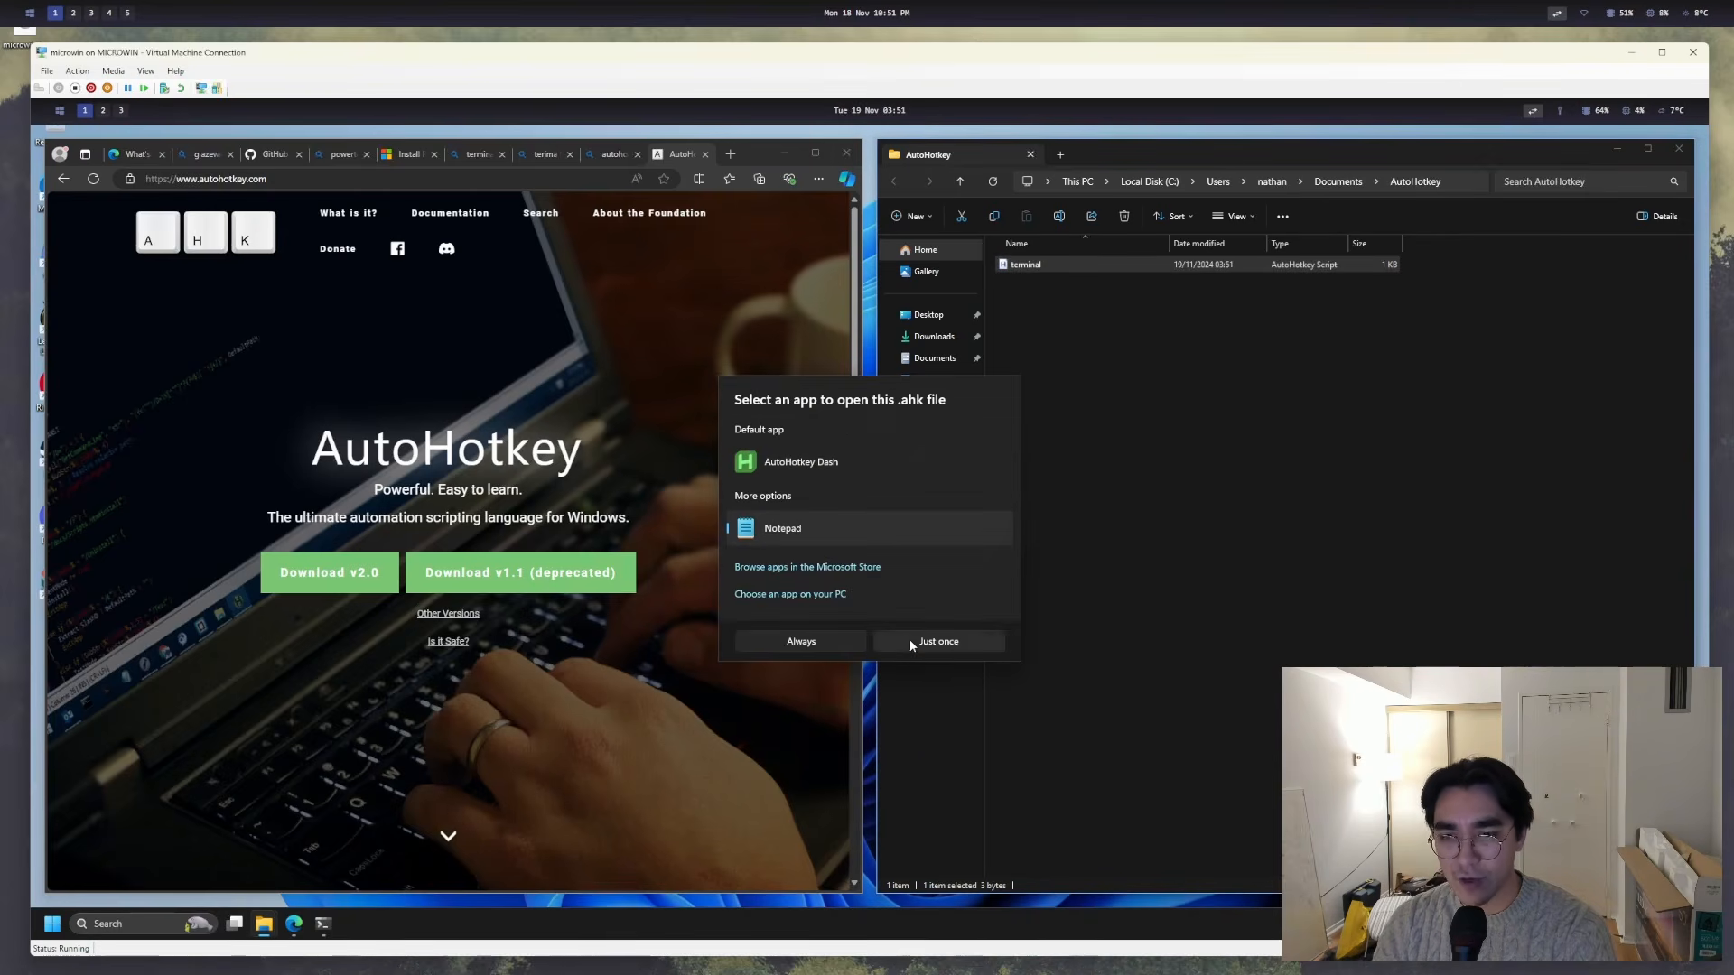
click(938, 641)
- Fill the script with #Requires AutoHotkey v2.0 and a !t:: hotkey block containing Run("wt.exe"), review its lines, and save it
key(ctrl+a)
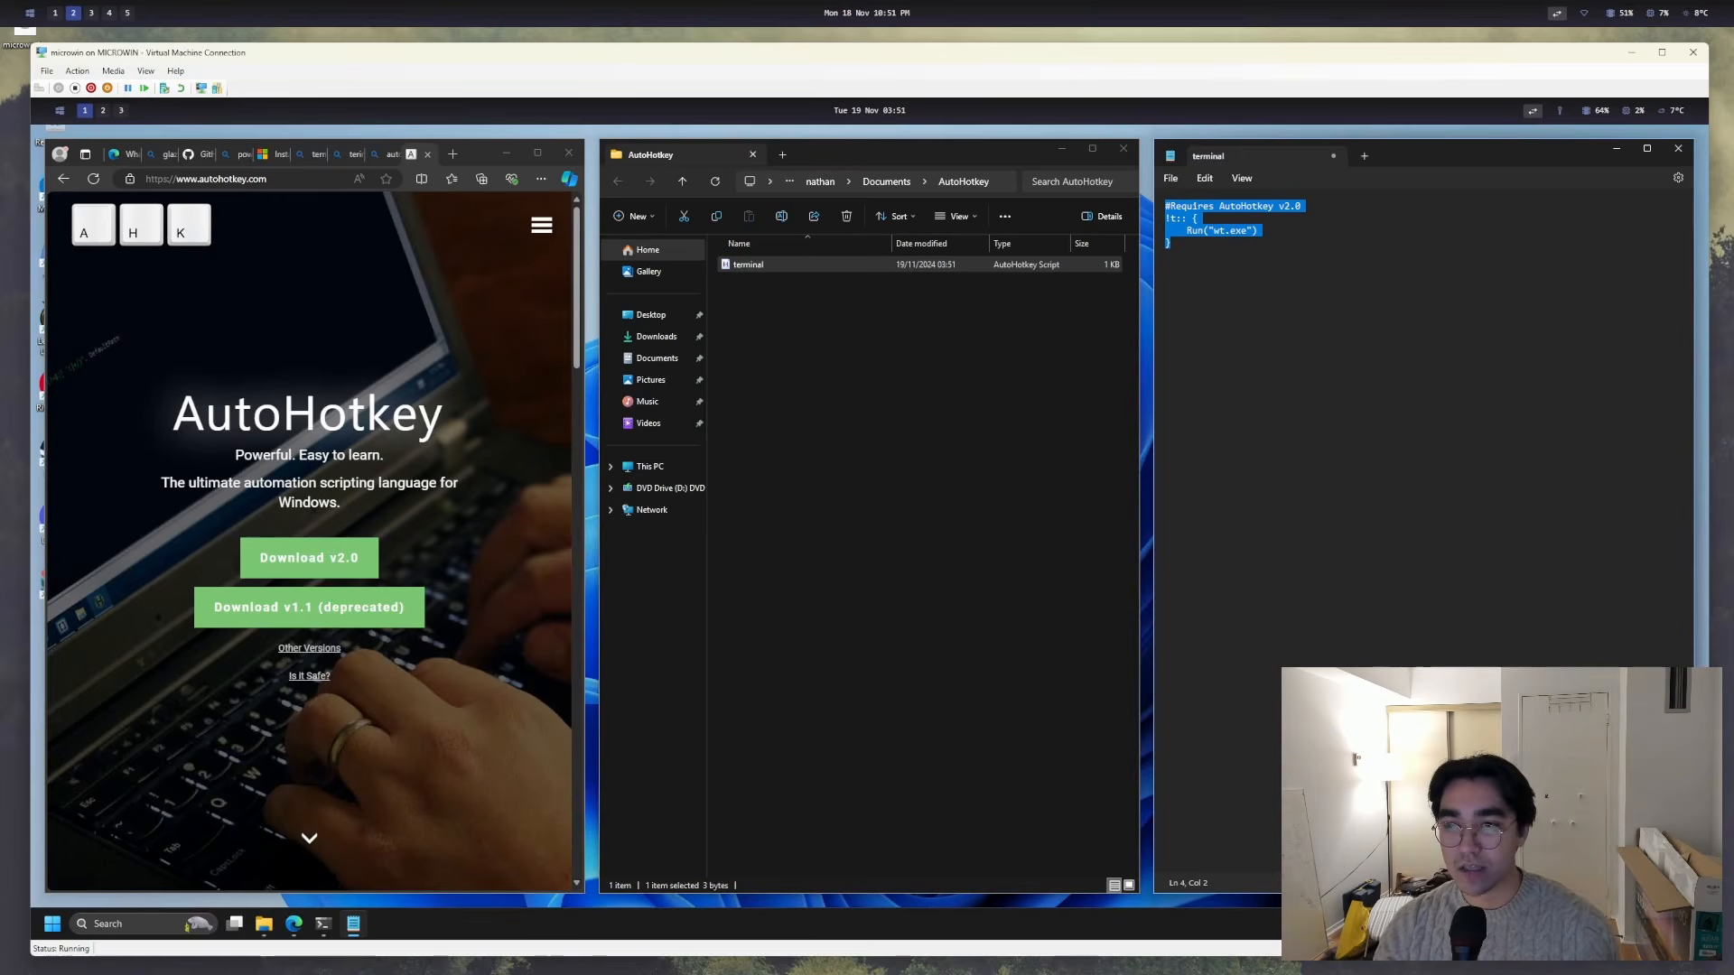
click(1172, 243)
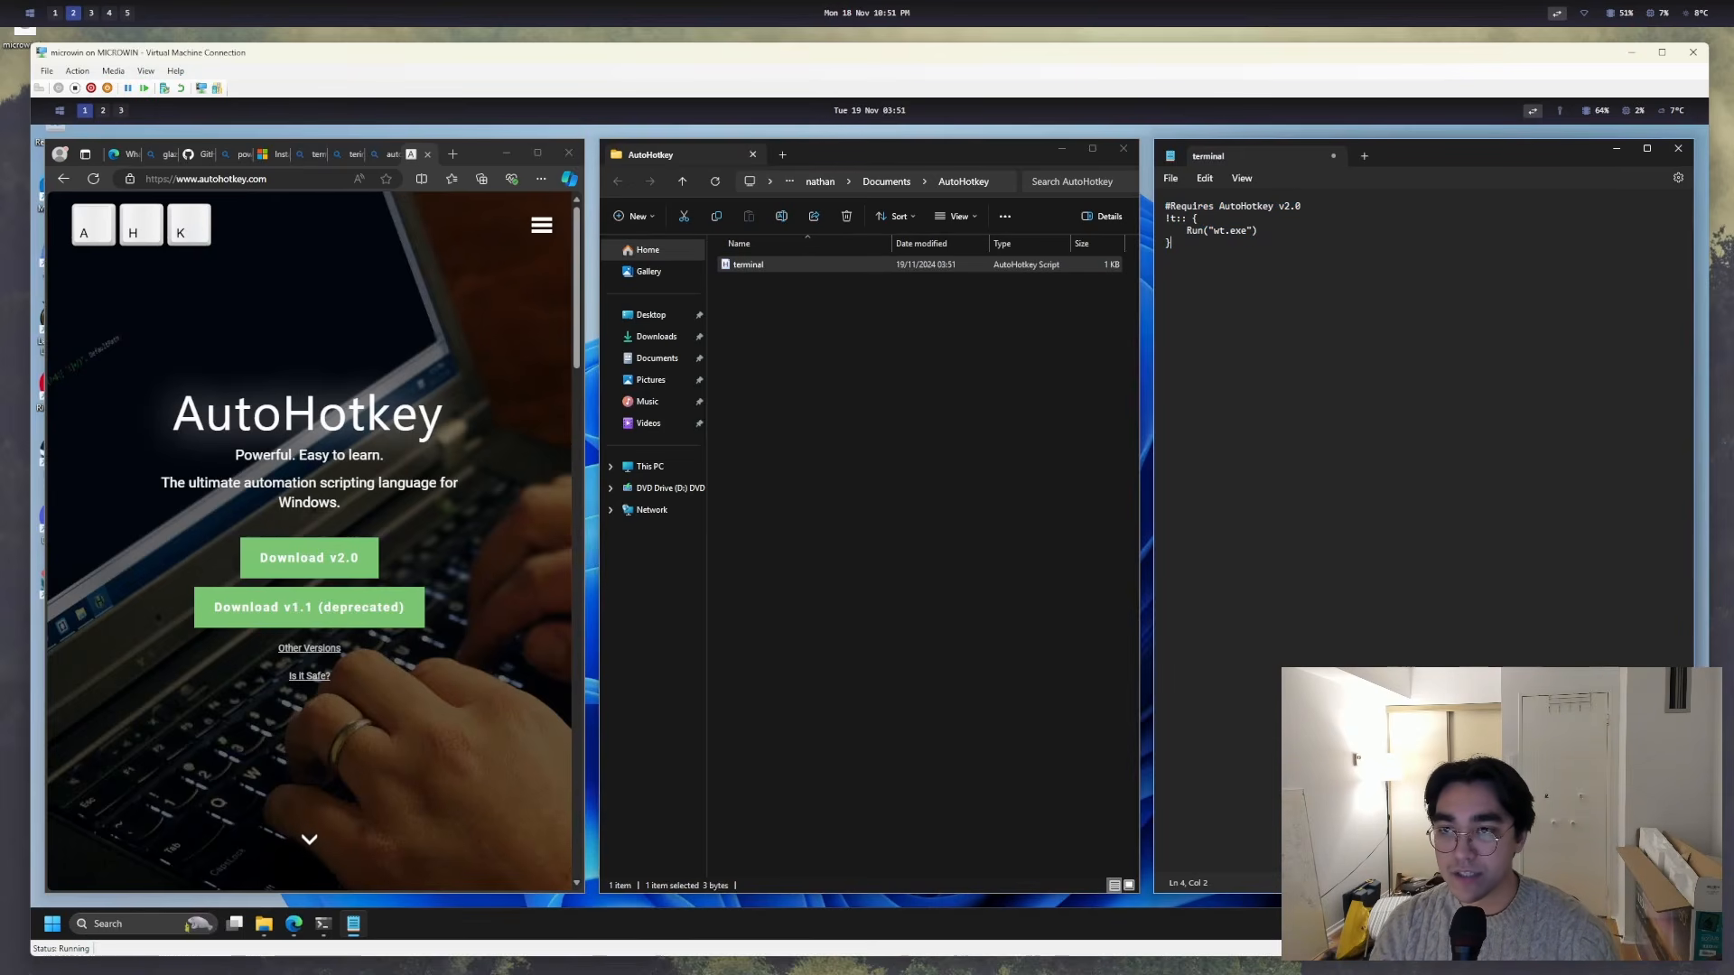
click(1169, 219)
key(shift+Right)
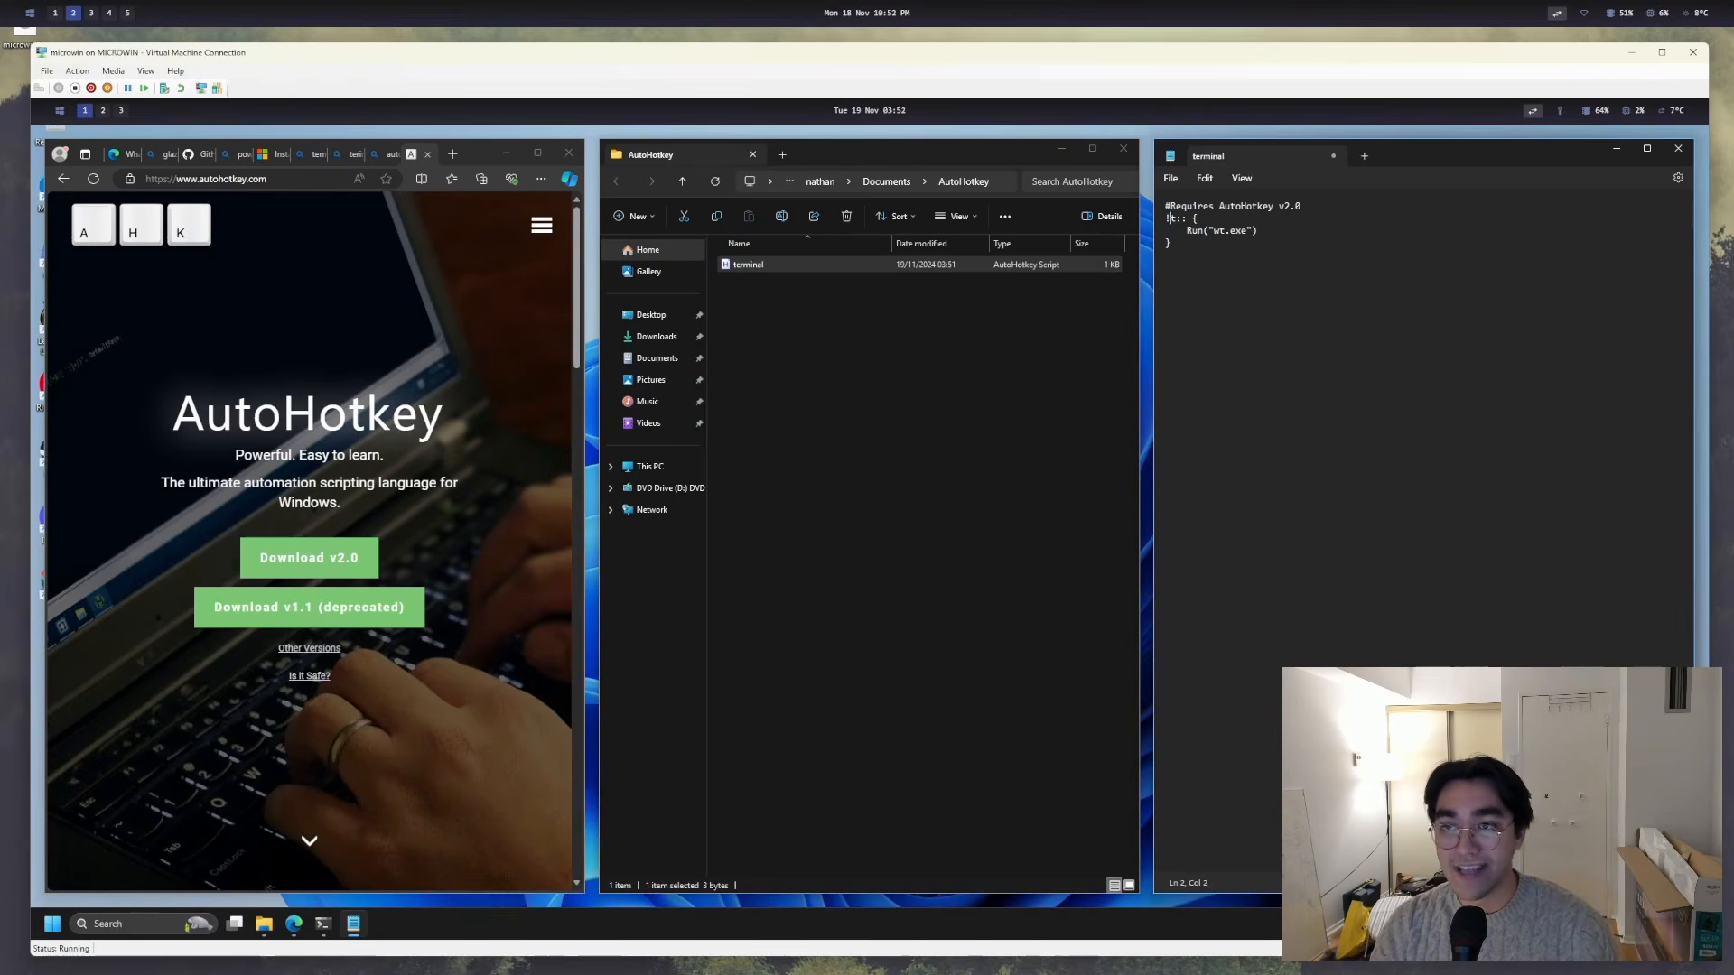
drag(1187, 230, 1312, 242)
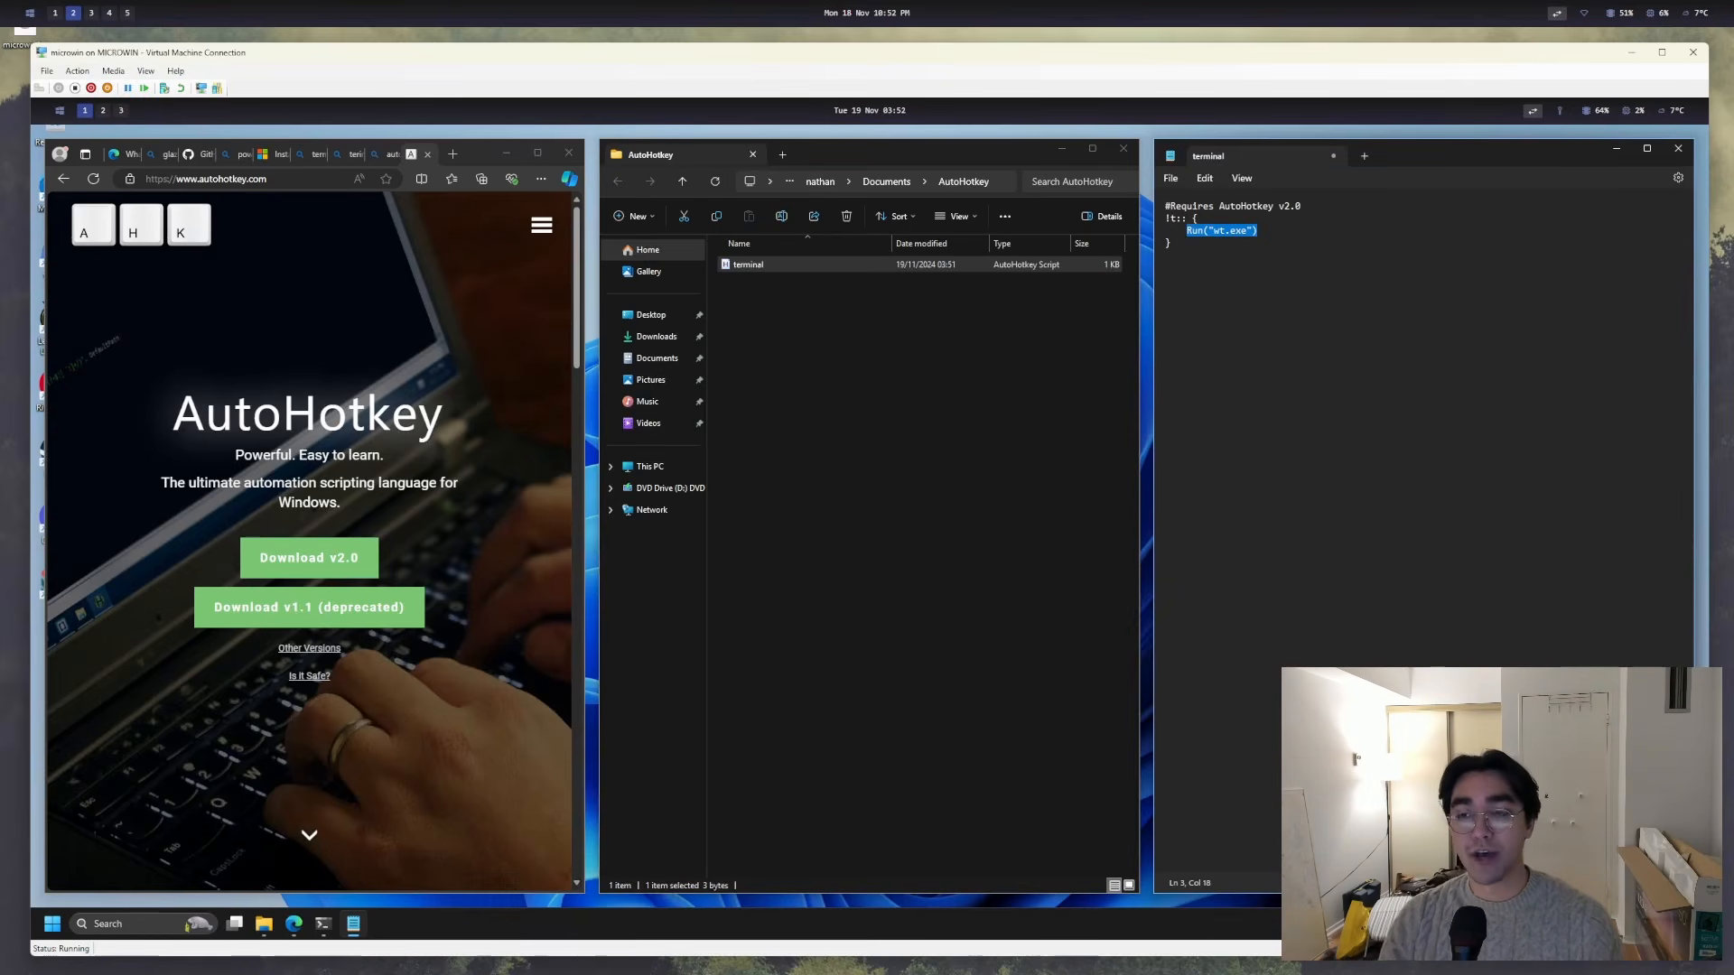
click(1345, 338)
key(ctrl+s)
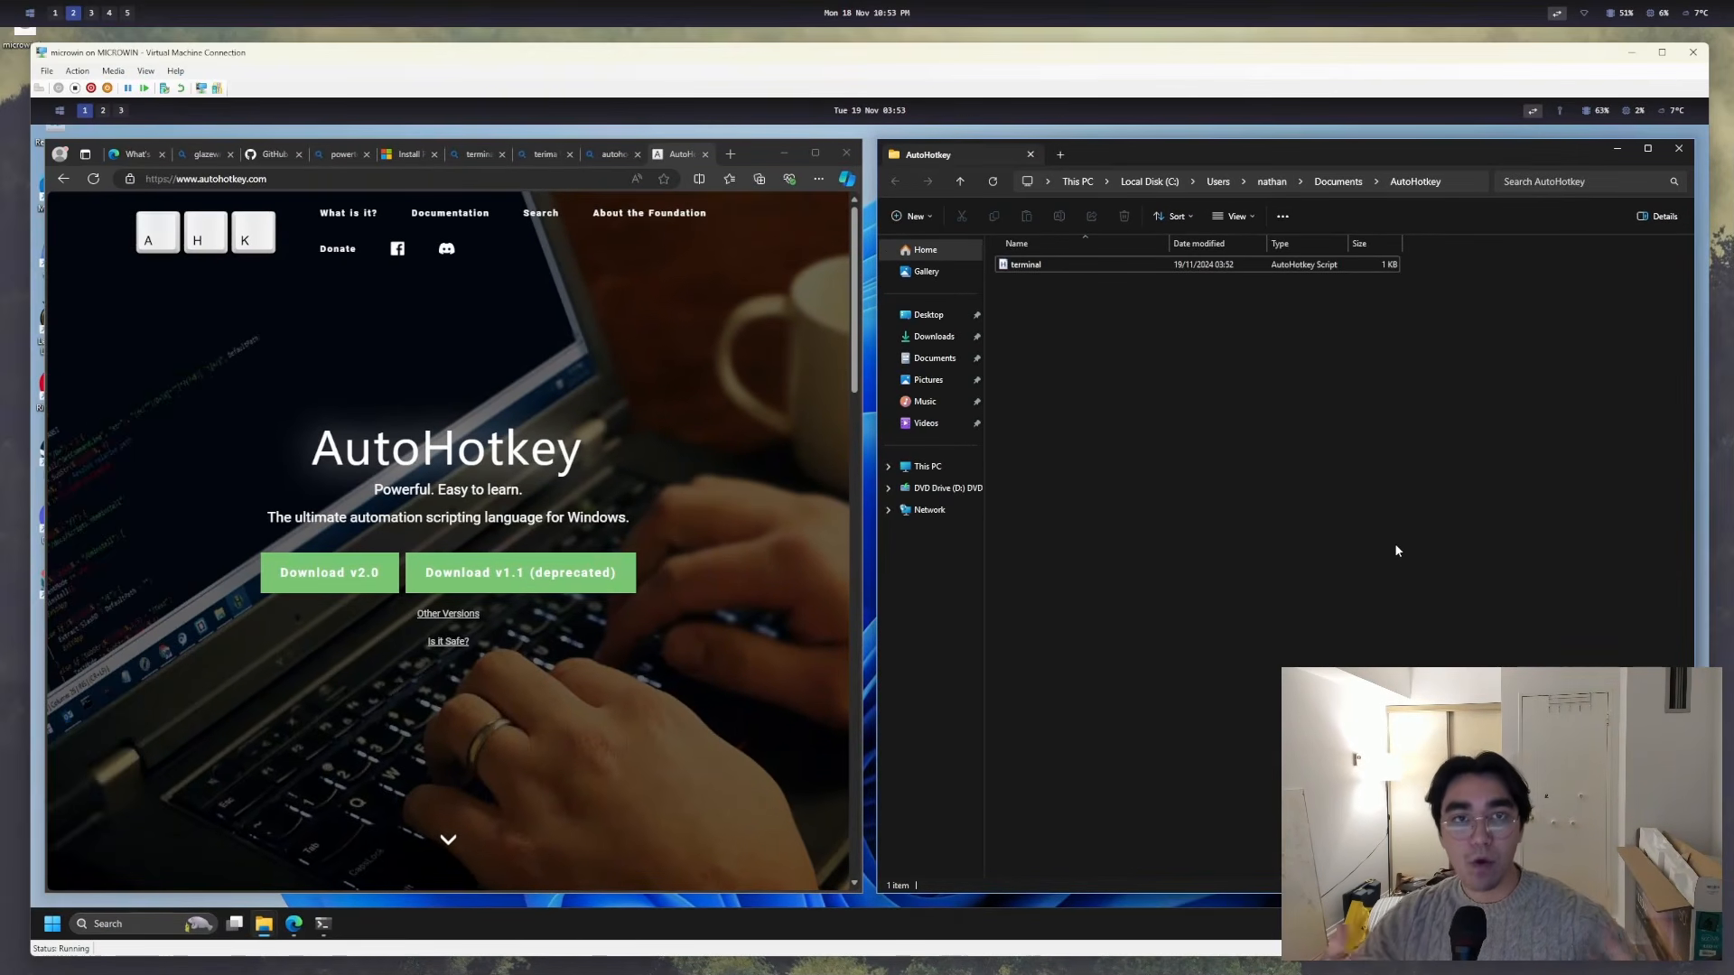
click(822, 896)
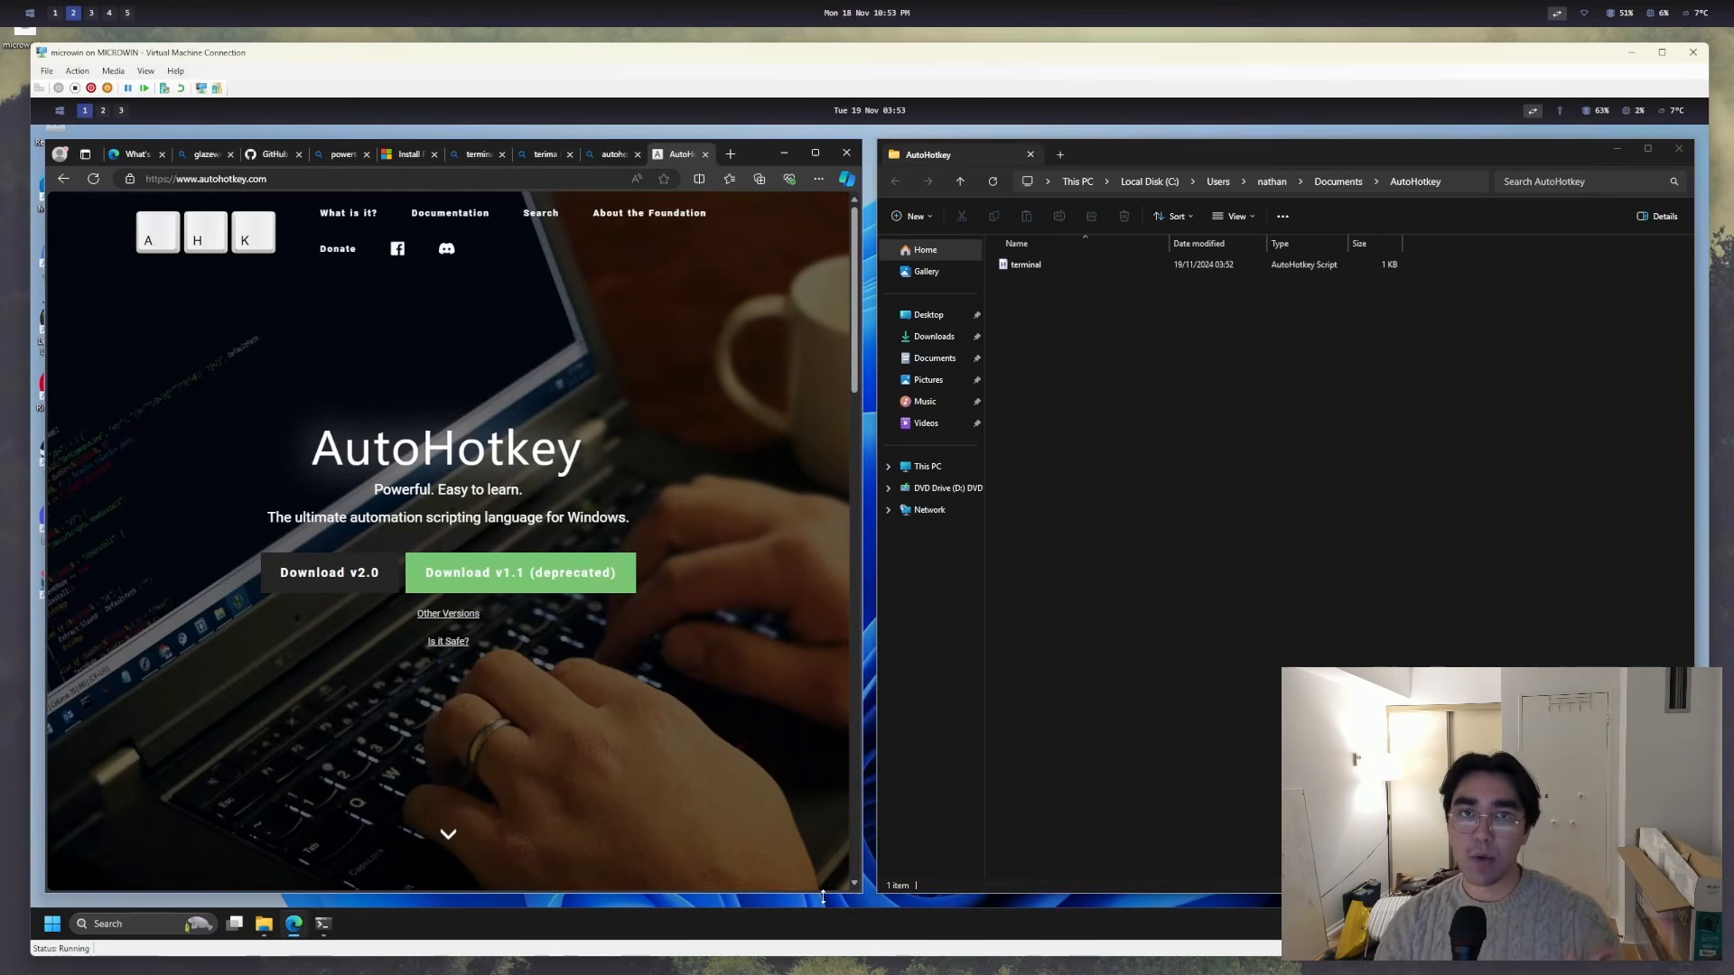
click(159, 921)
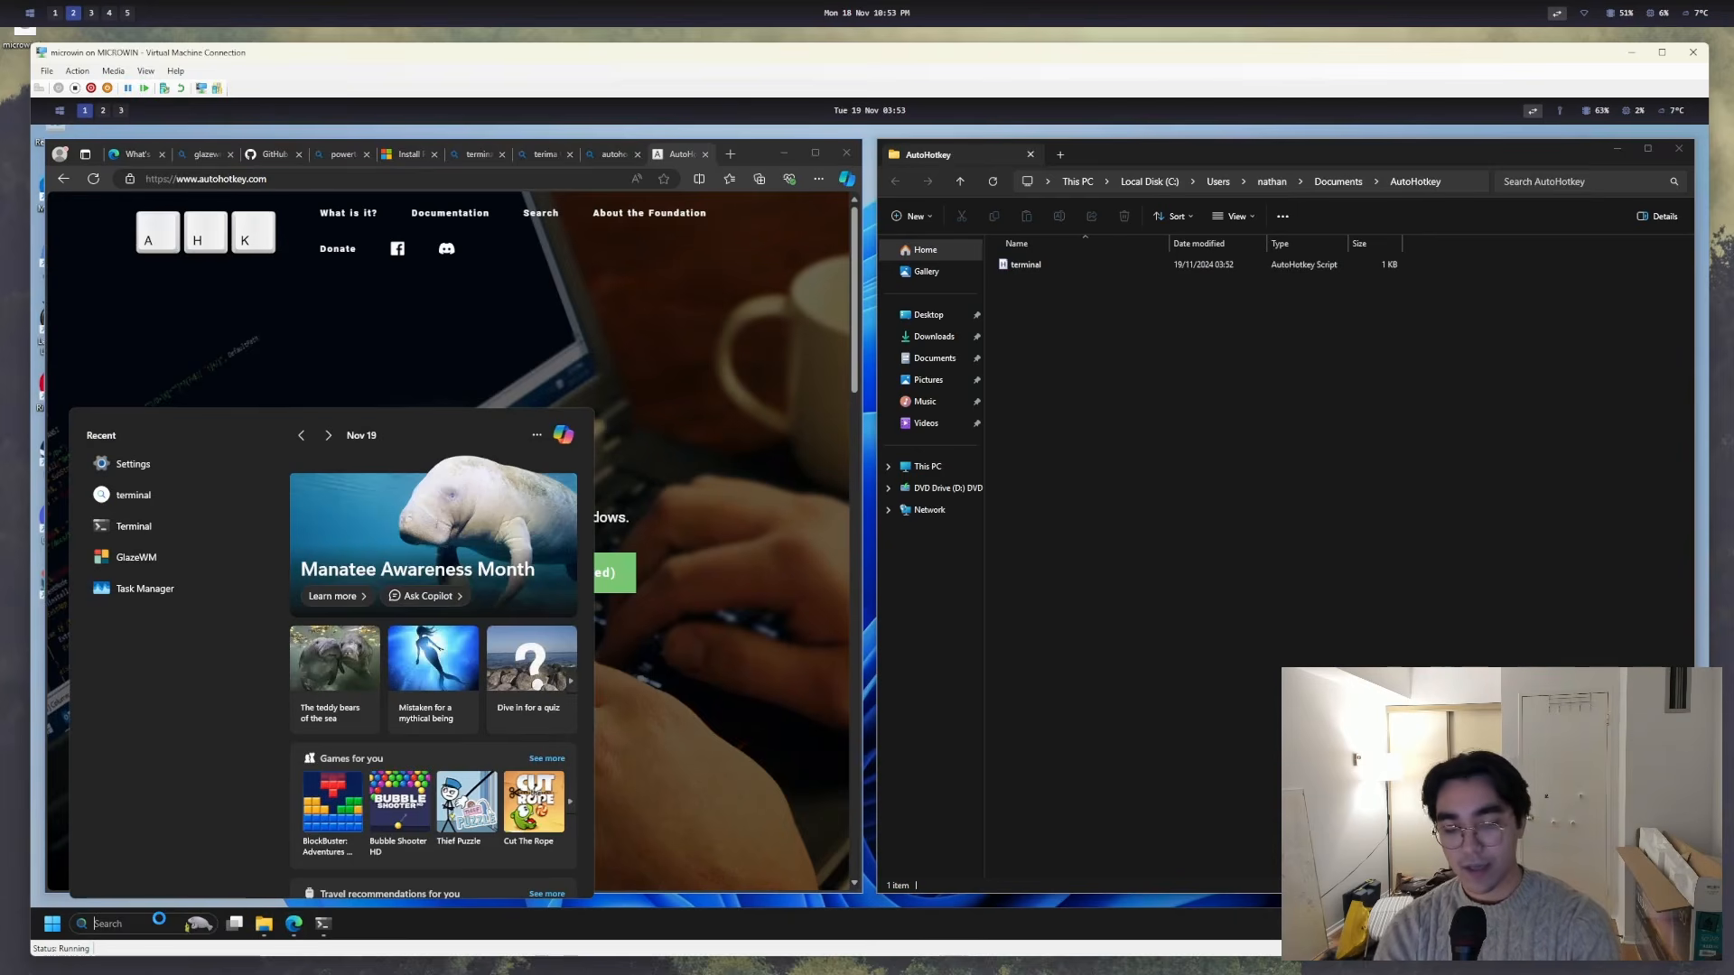
key(Escape)
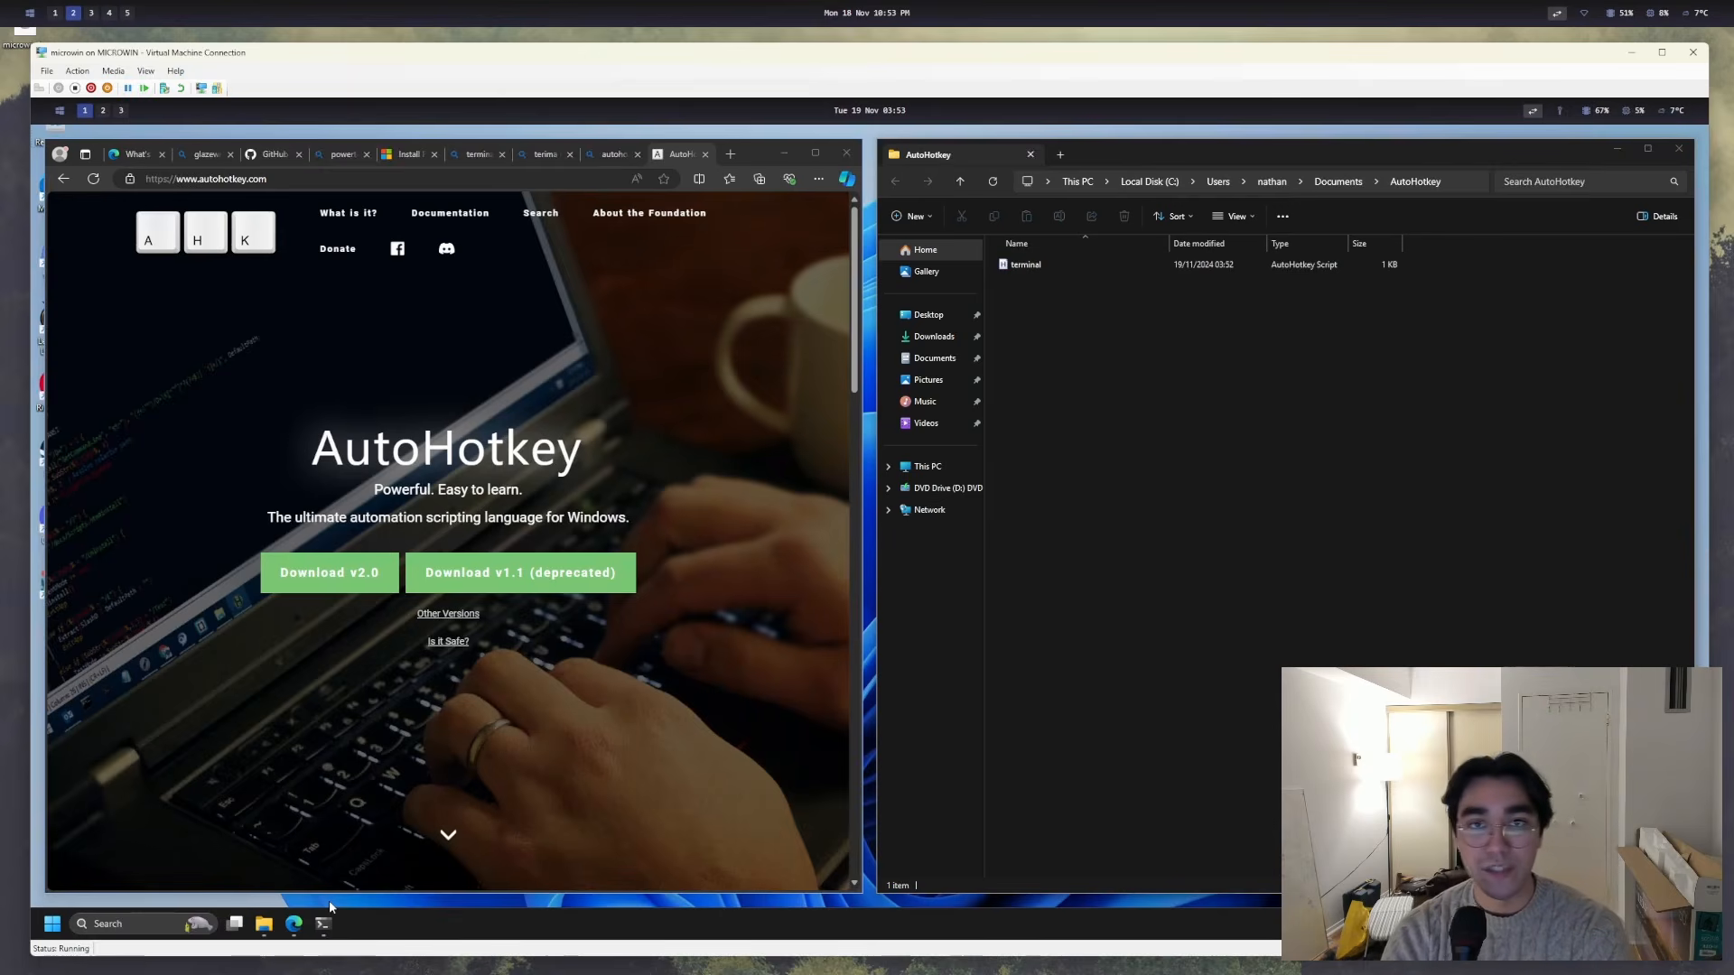
- Open the Windows Start-up folder by running shell:startup
key(super+r)
text(sh)
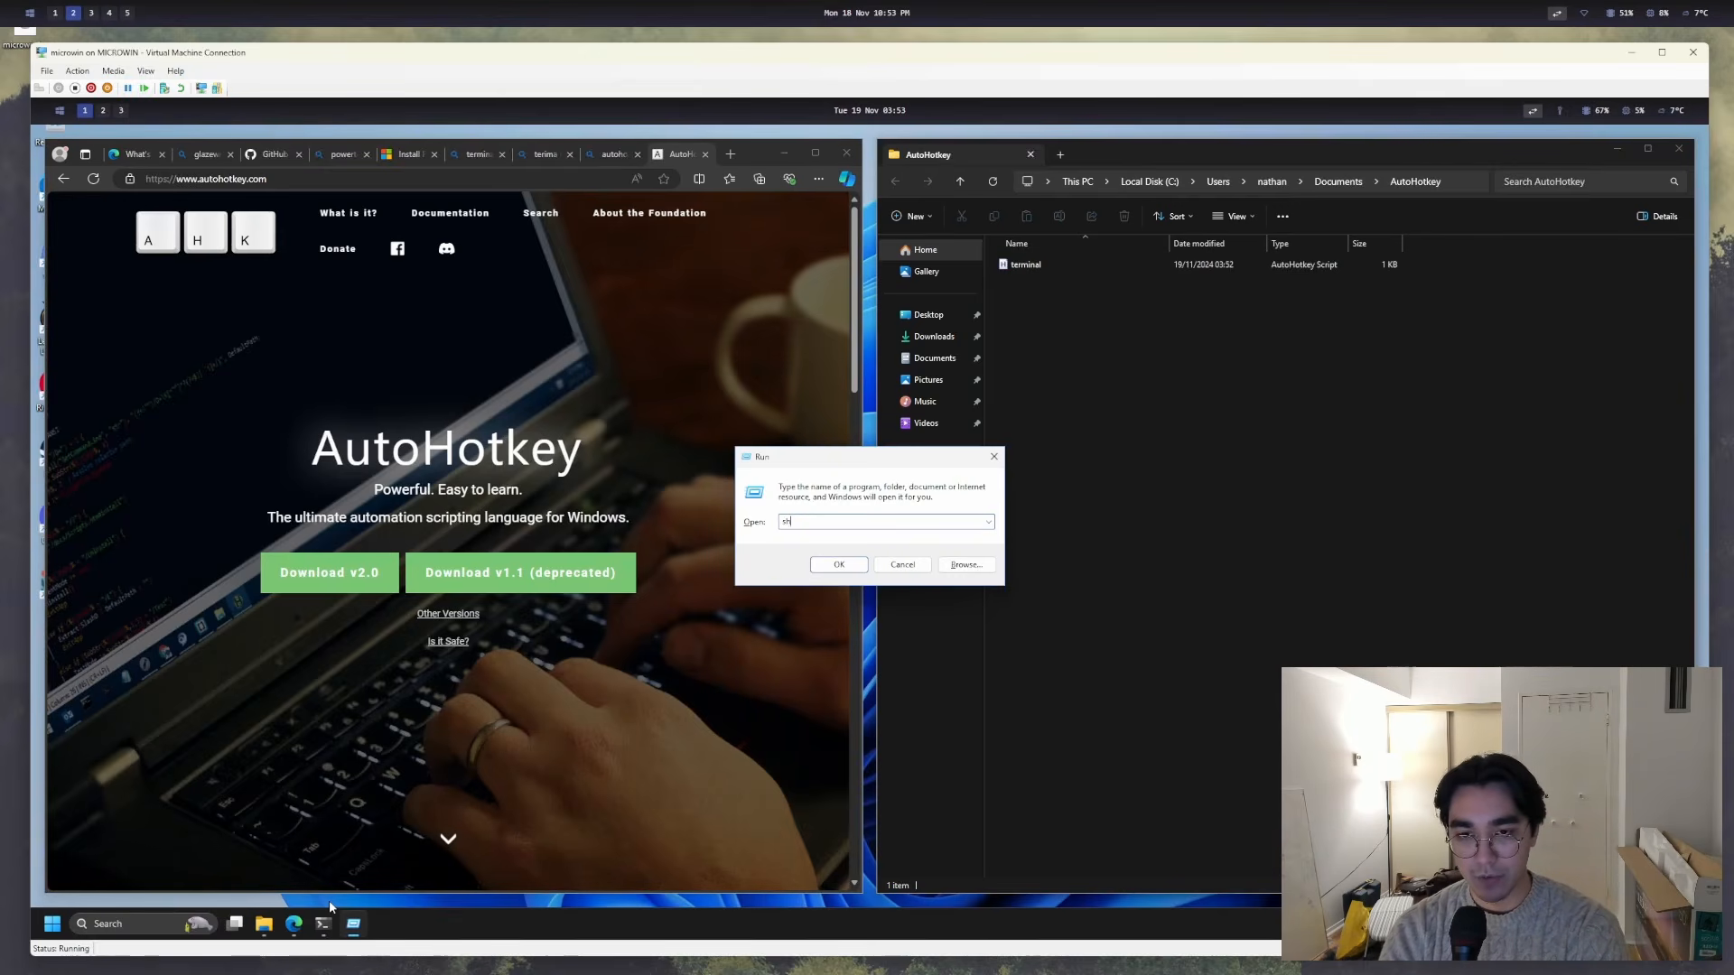
text(ell:startu)
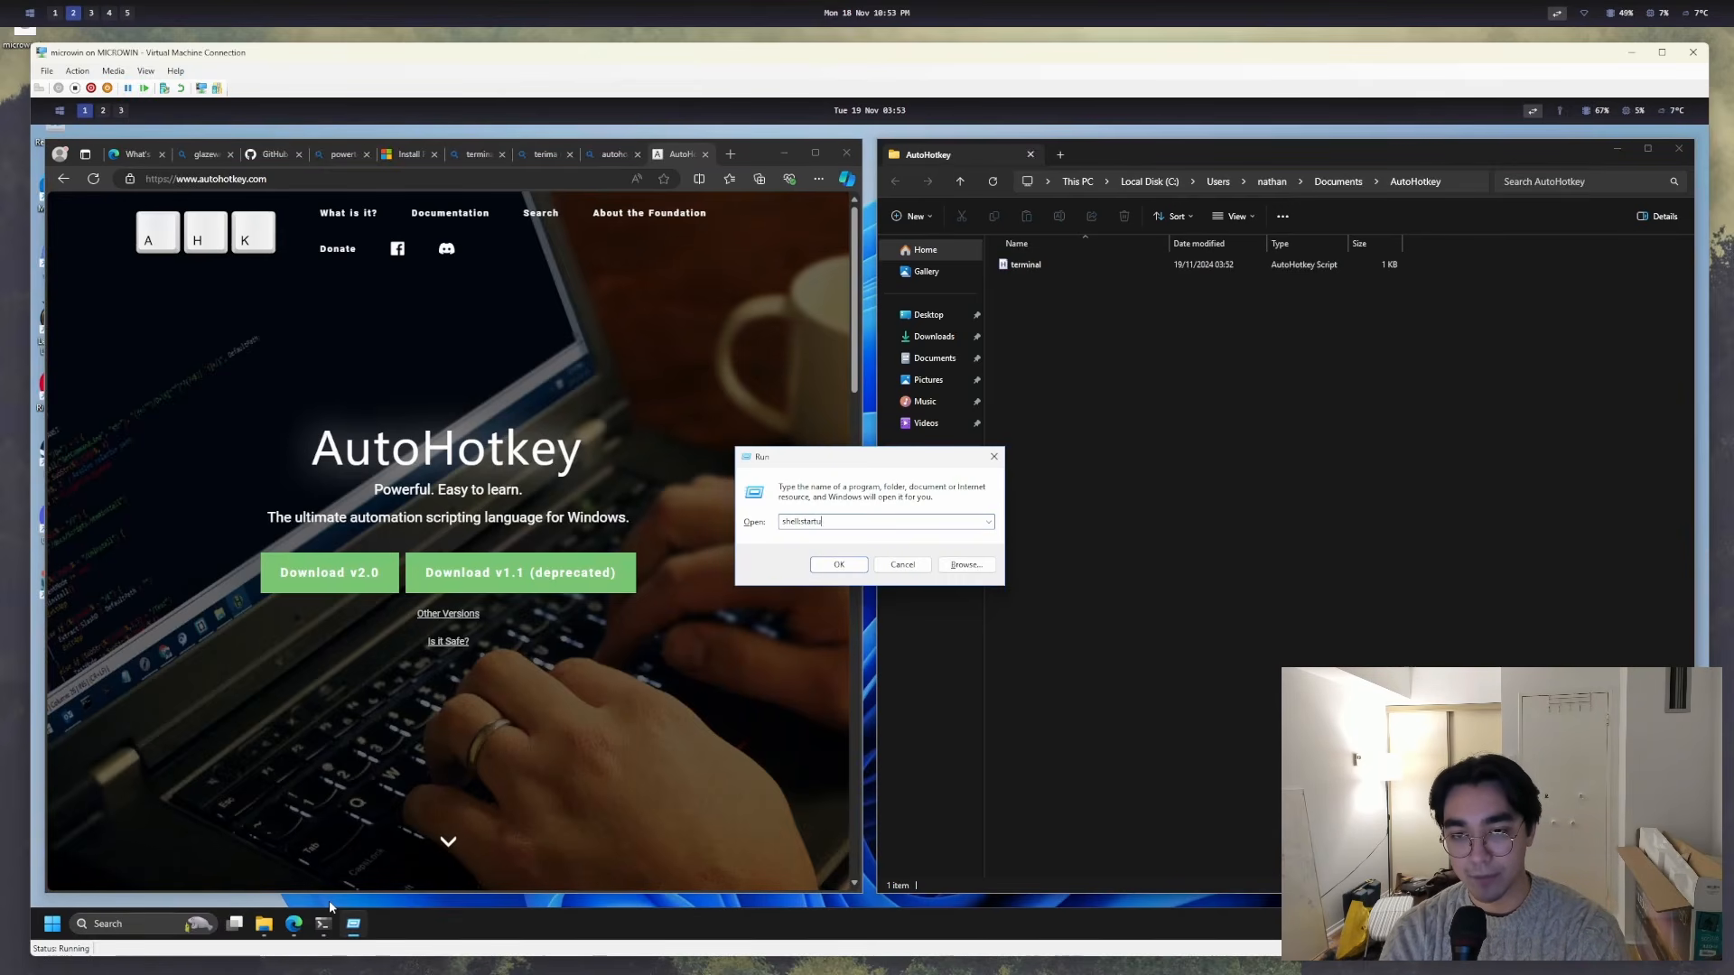
text(p)
key(Return)
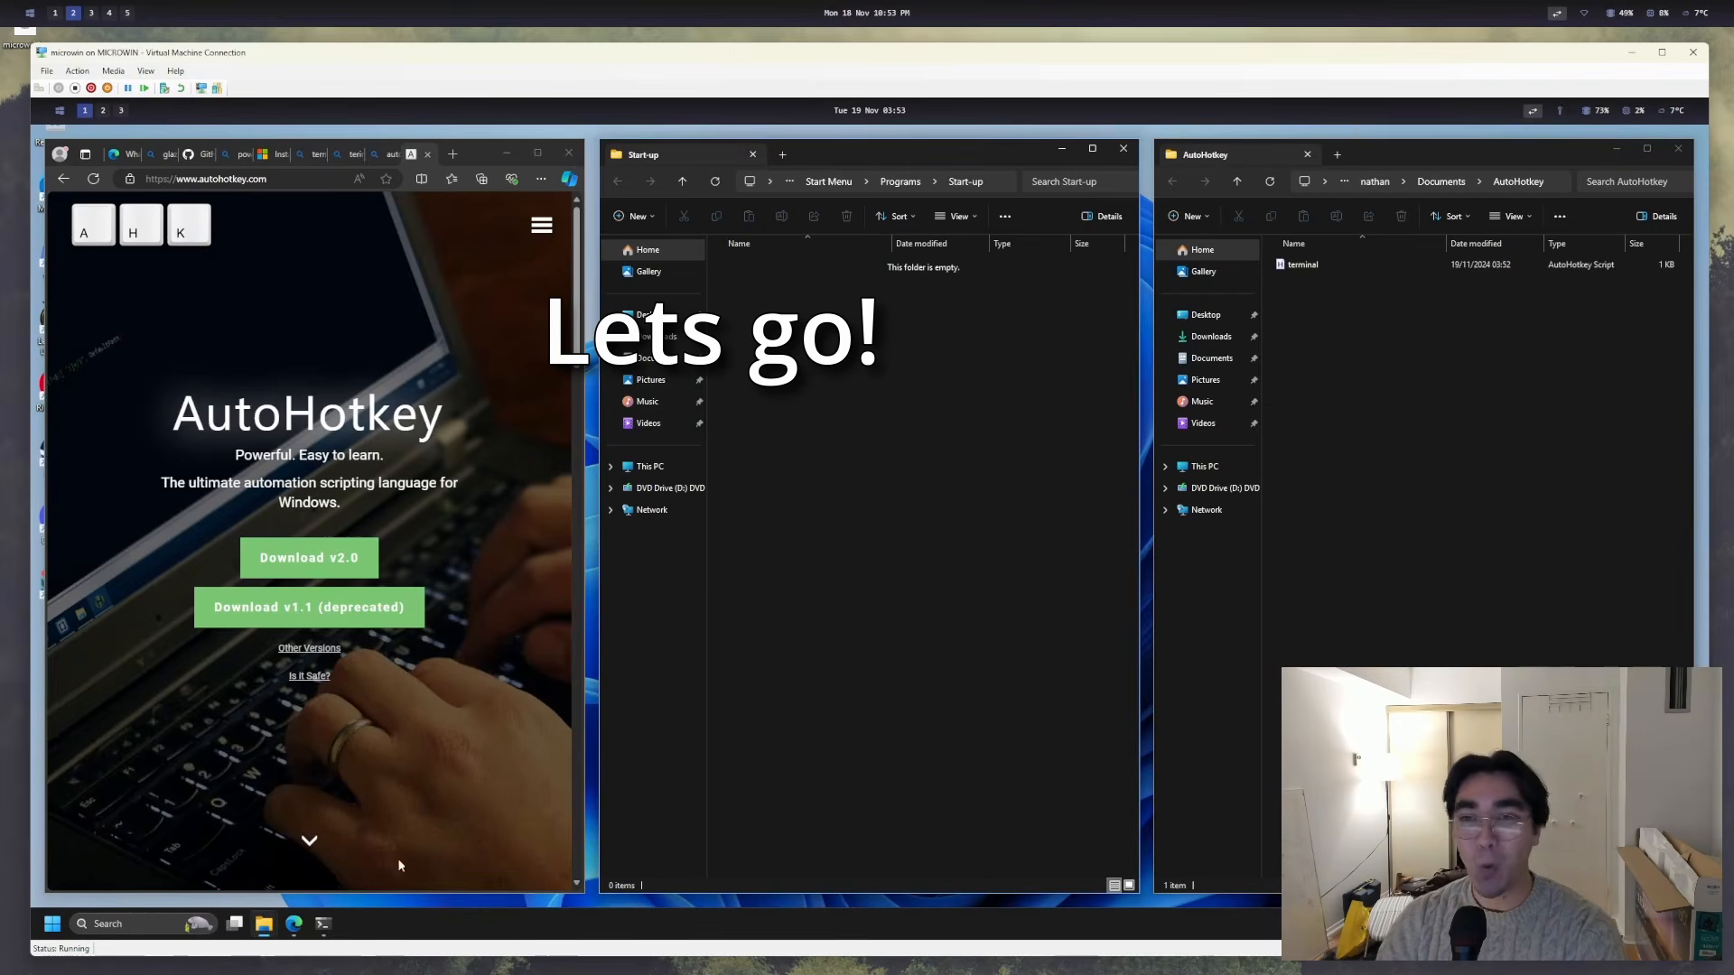
- Create a shortcut to the terminal script and move it into the Start-up folder
right_click(1330, 264)
click(1381, 569)
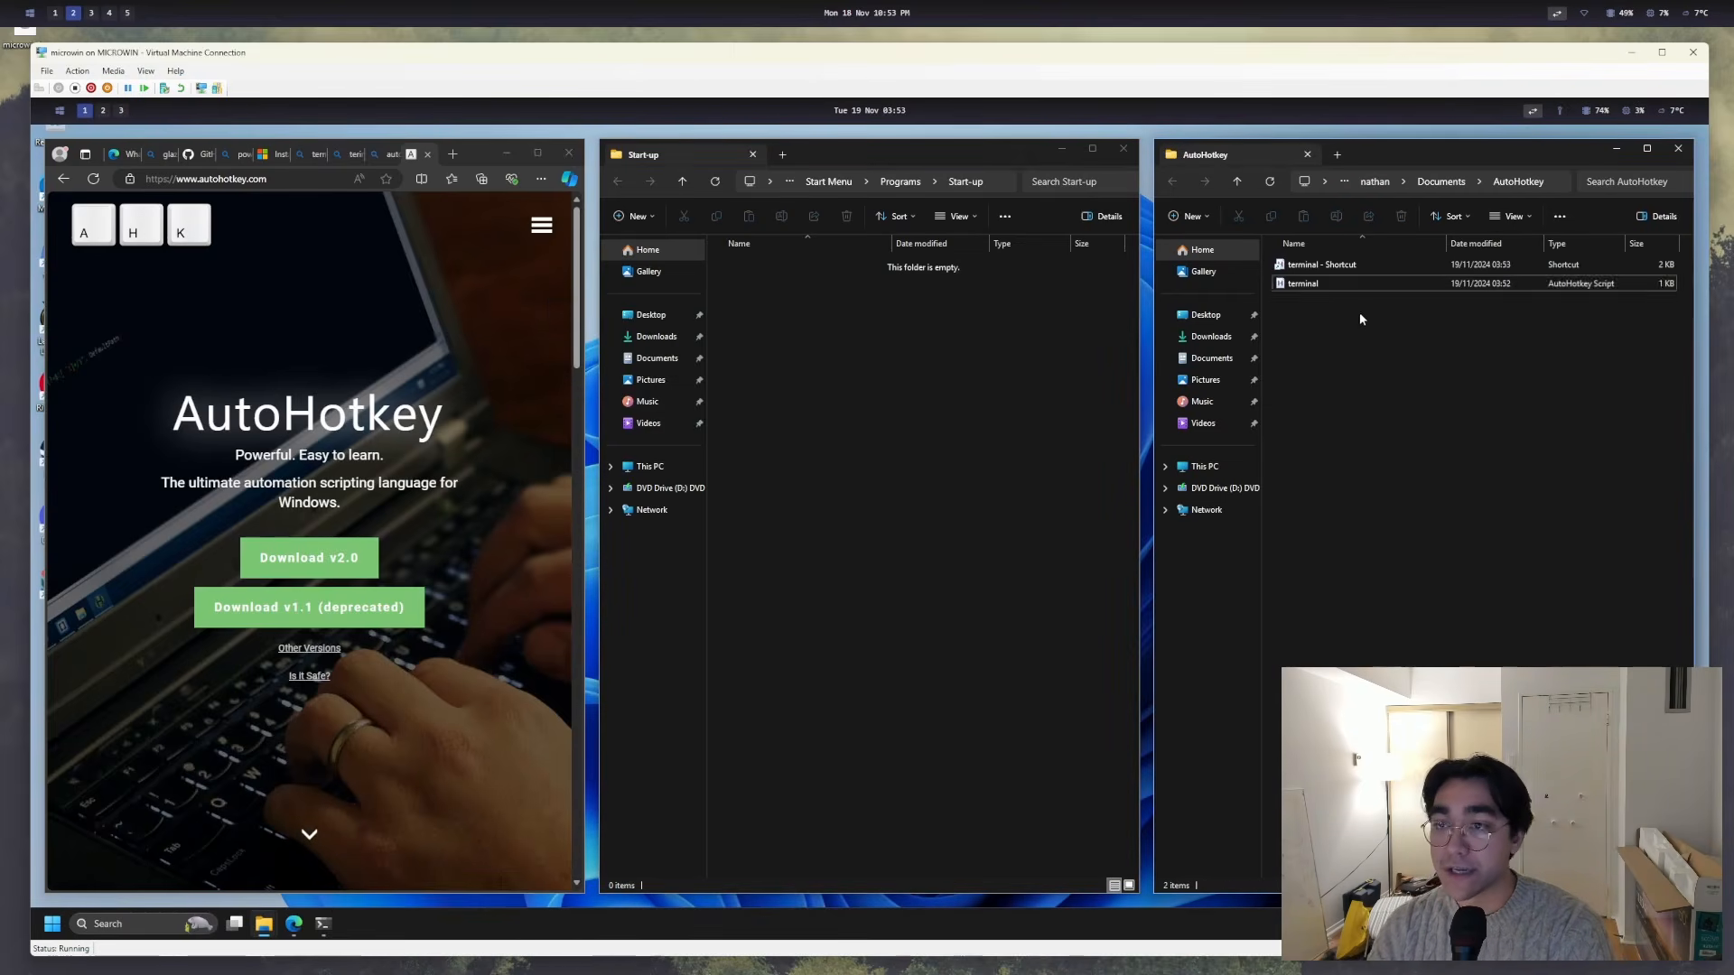
drag(1347, 264, 867, 382)
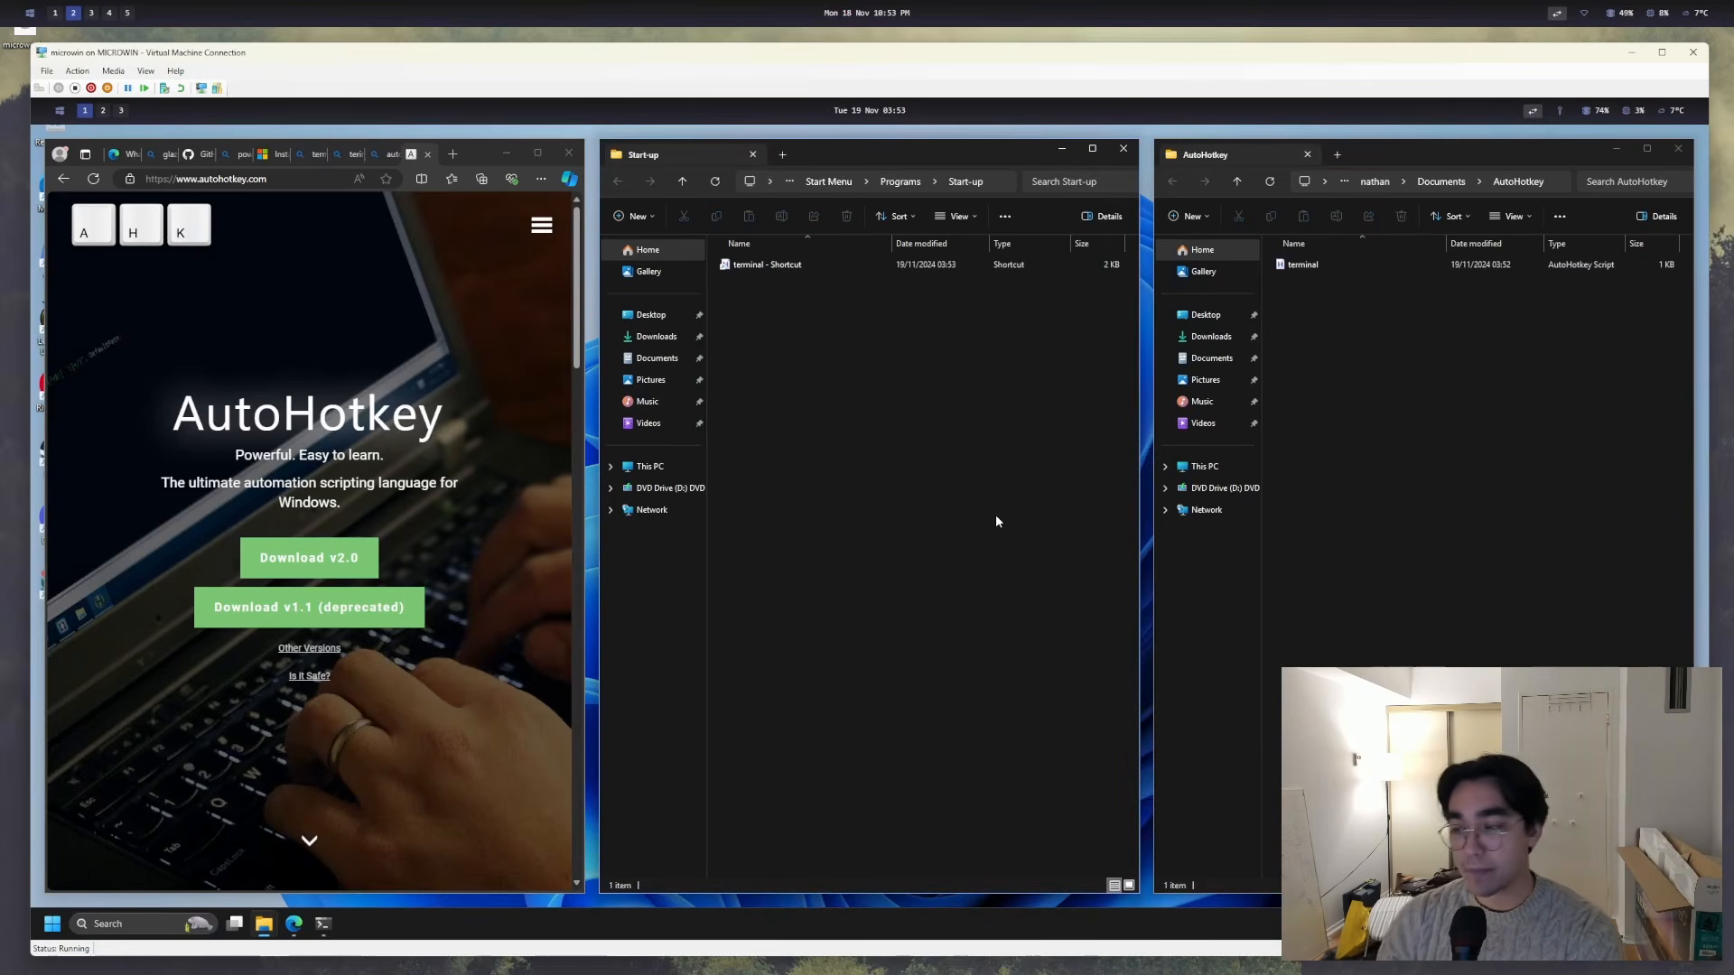
- Create a shortcut to the glazewm application in Program Files\glzr.io\GlazeWM, accepting the desktop as its location
click(1147, 465)
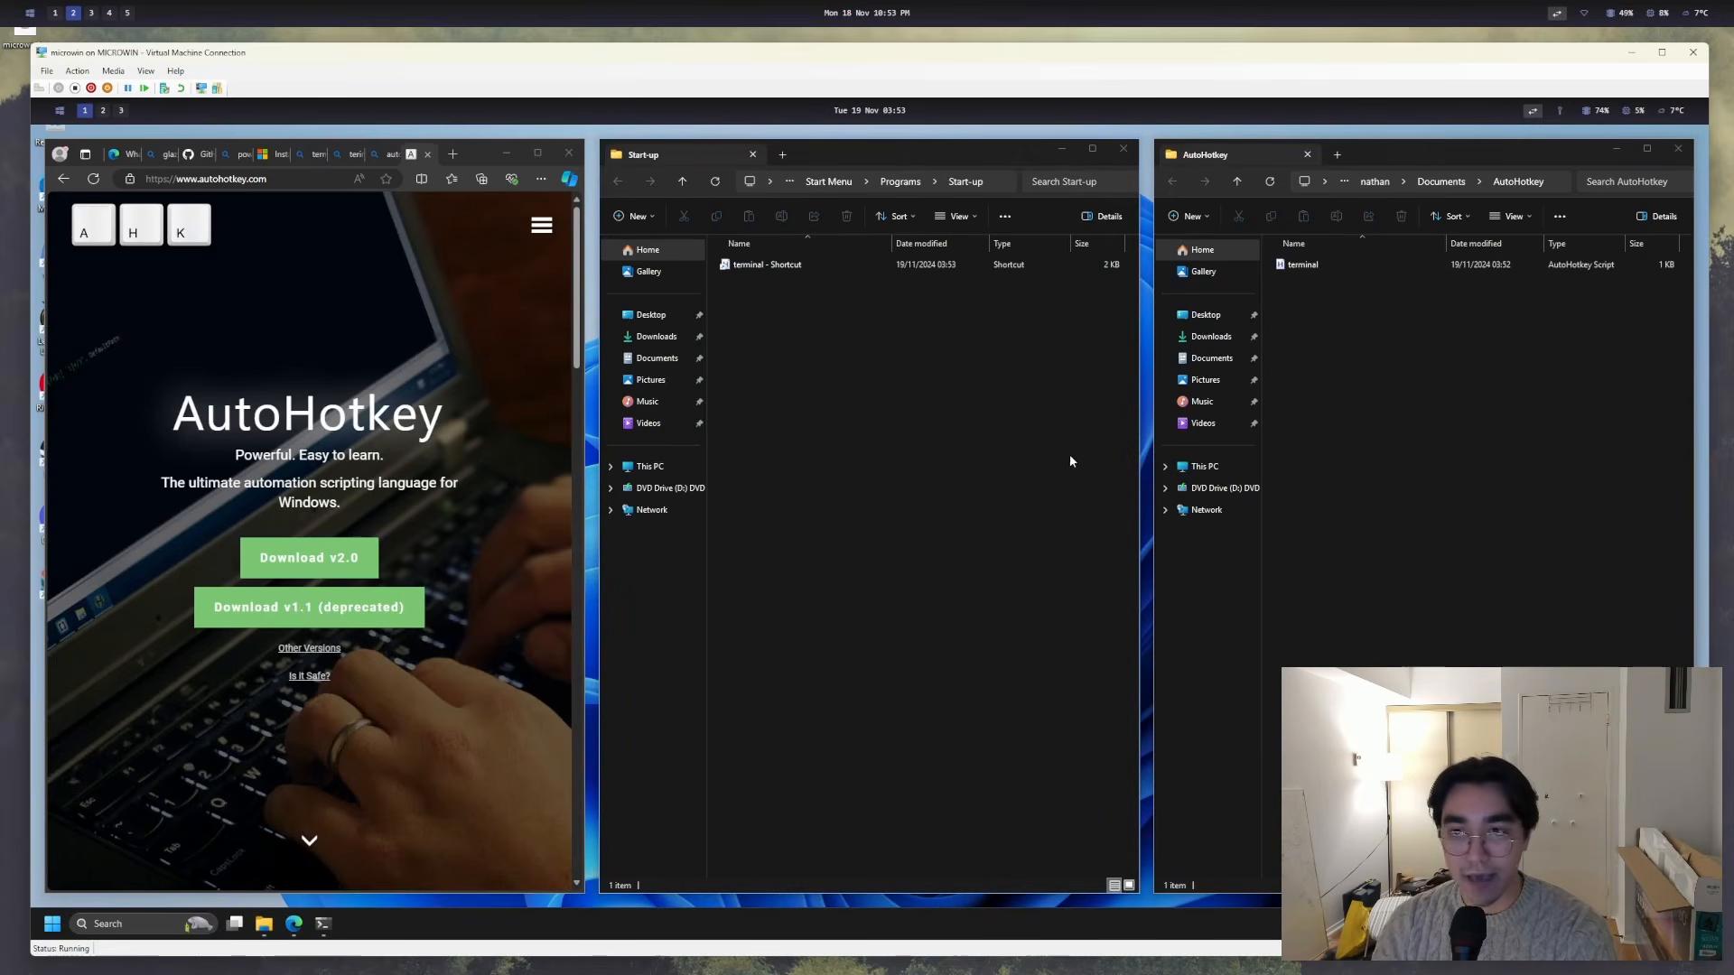
click(1372, 453)
double_click(1336, 303)
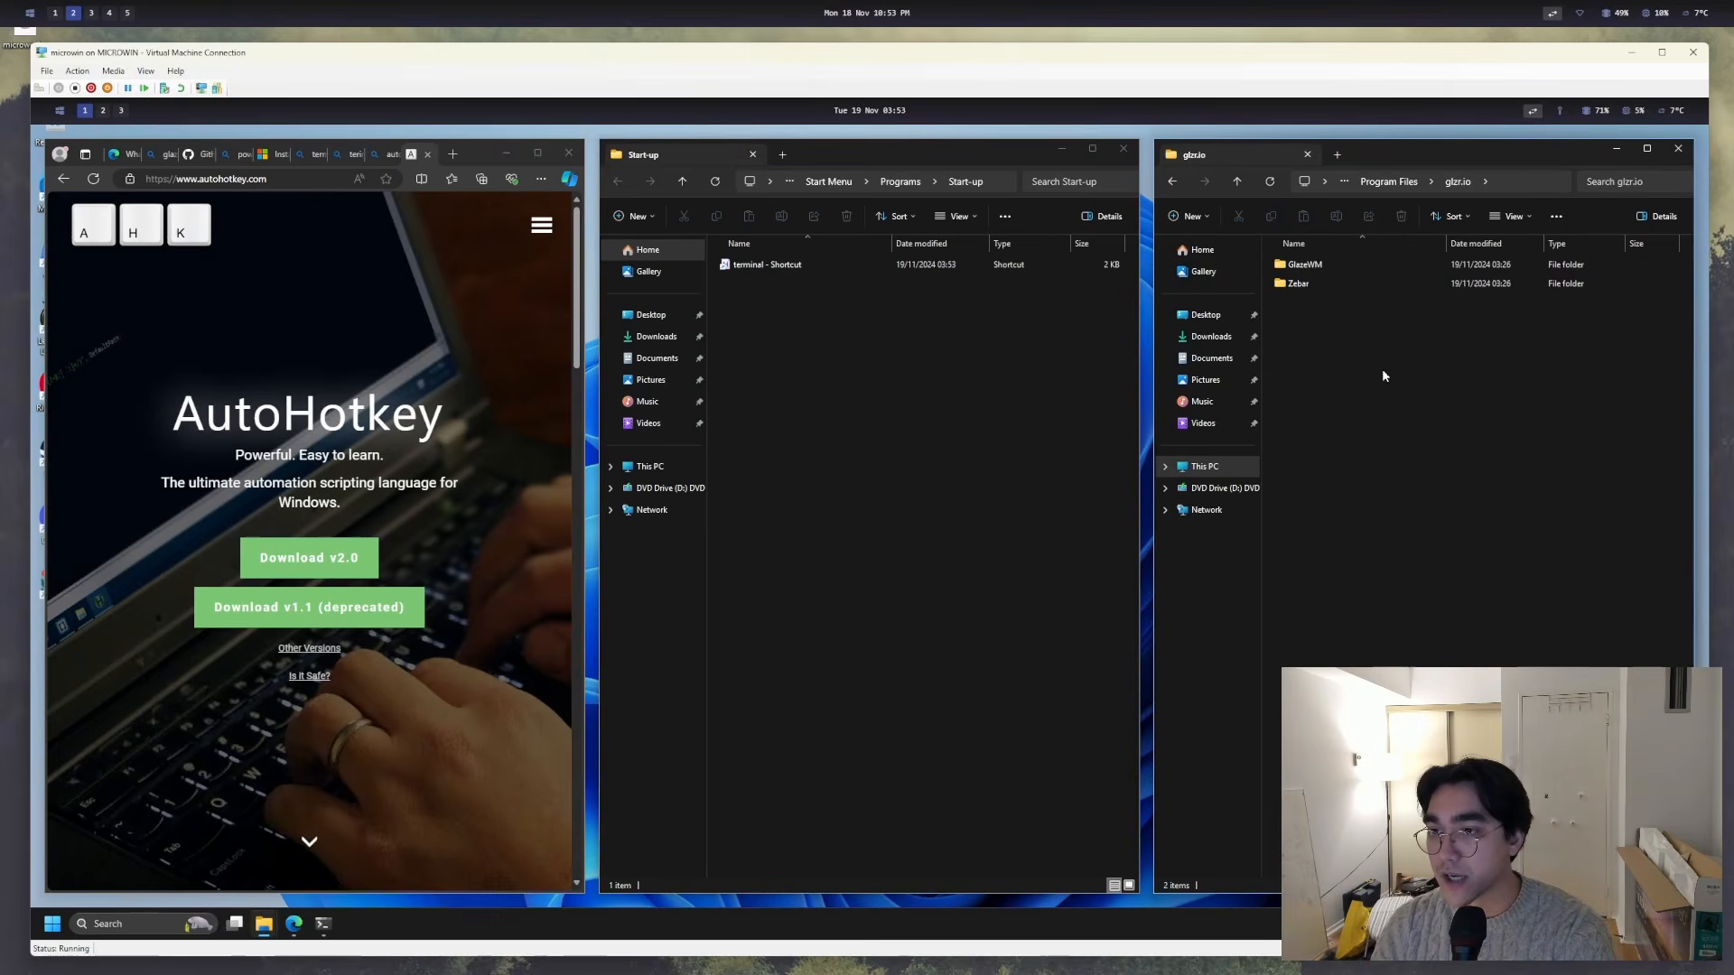
double_click(1314, 264)
right_click(1345, 286)
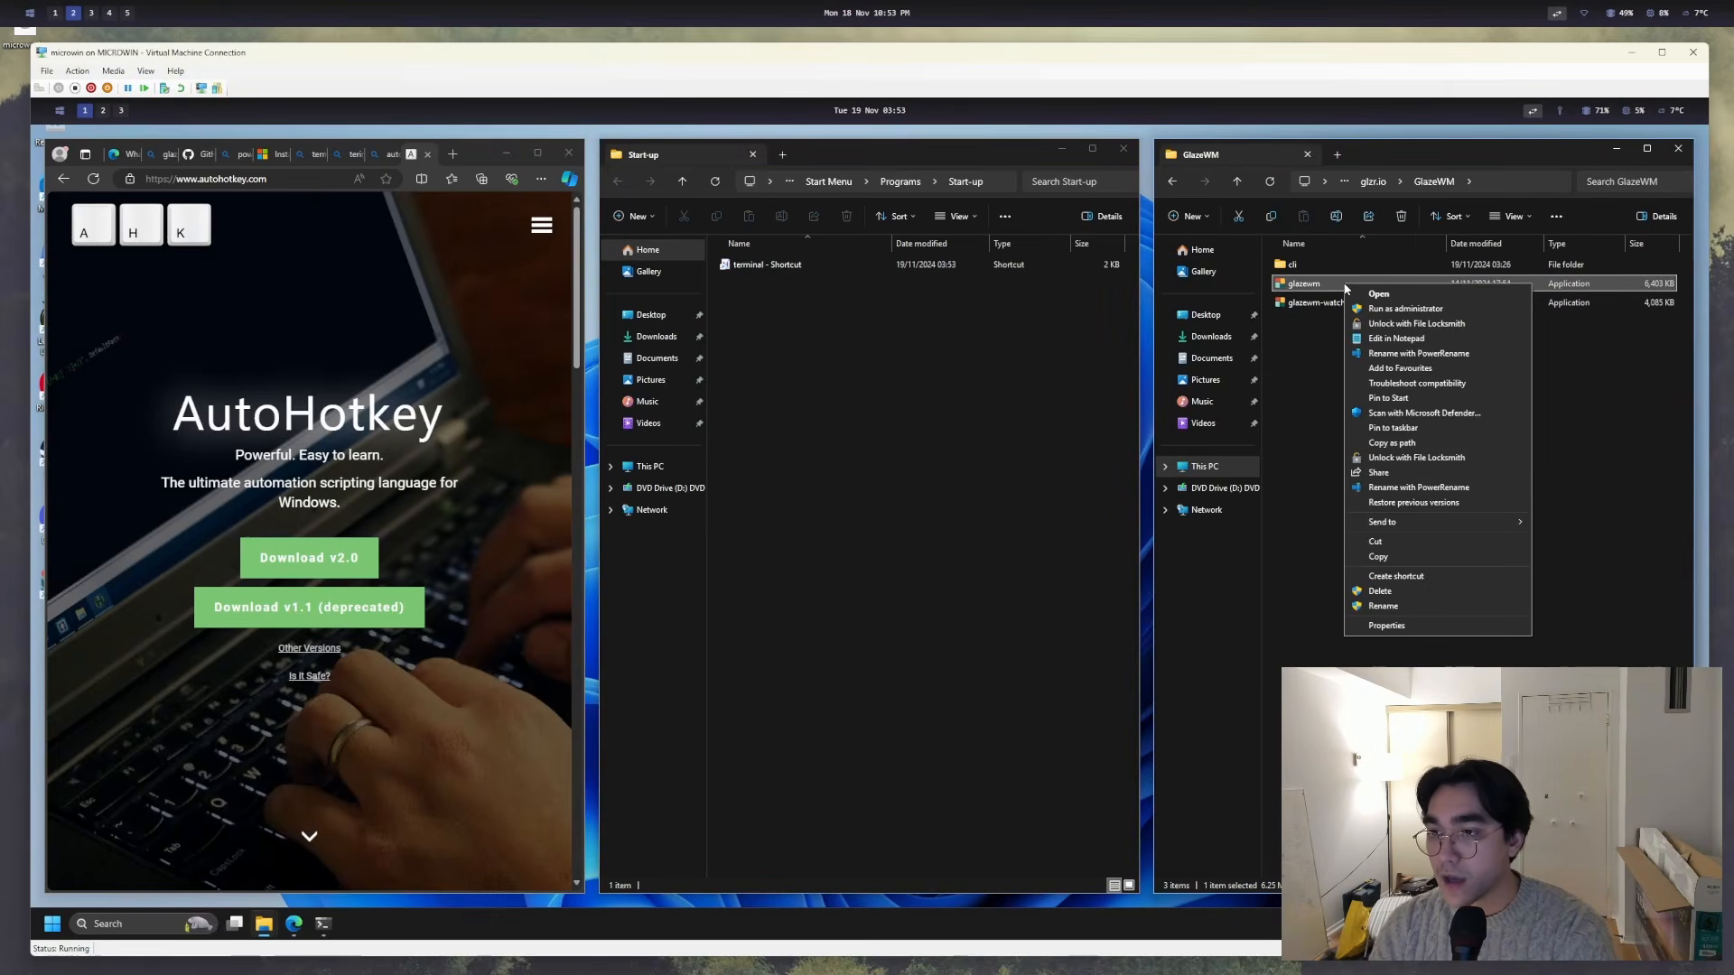
click(1416, 576)
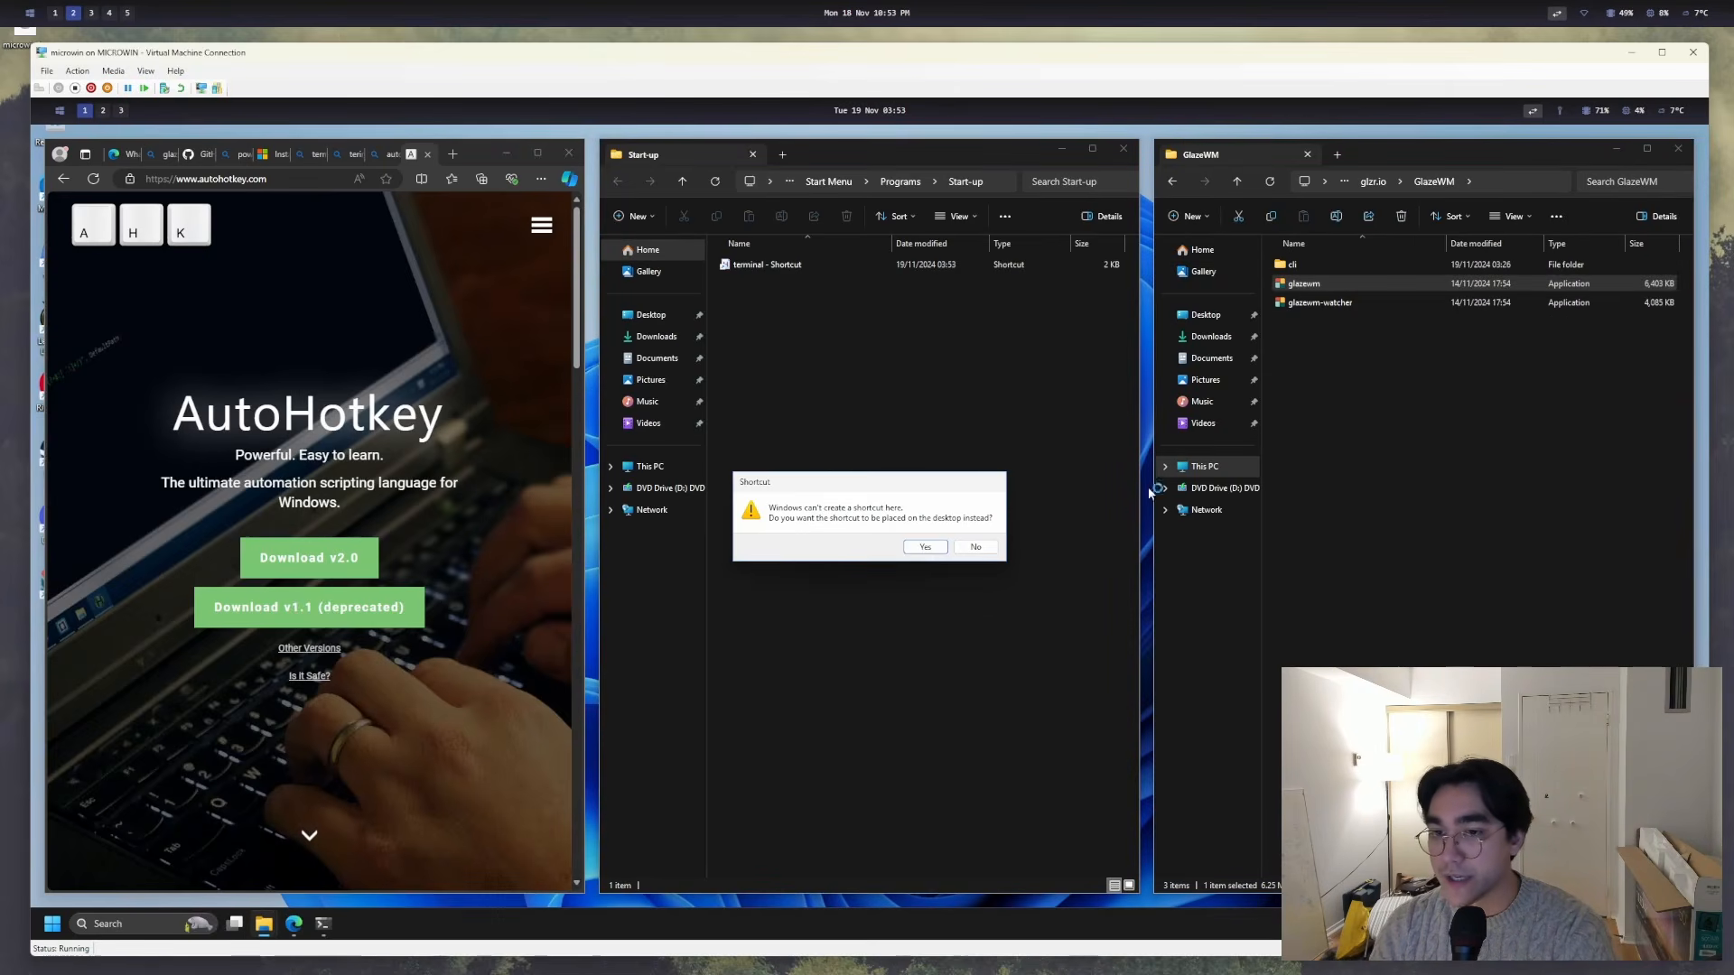
click(924, 547)
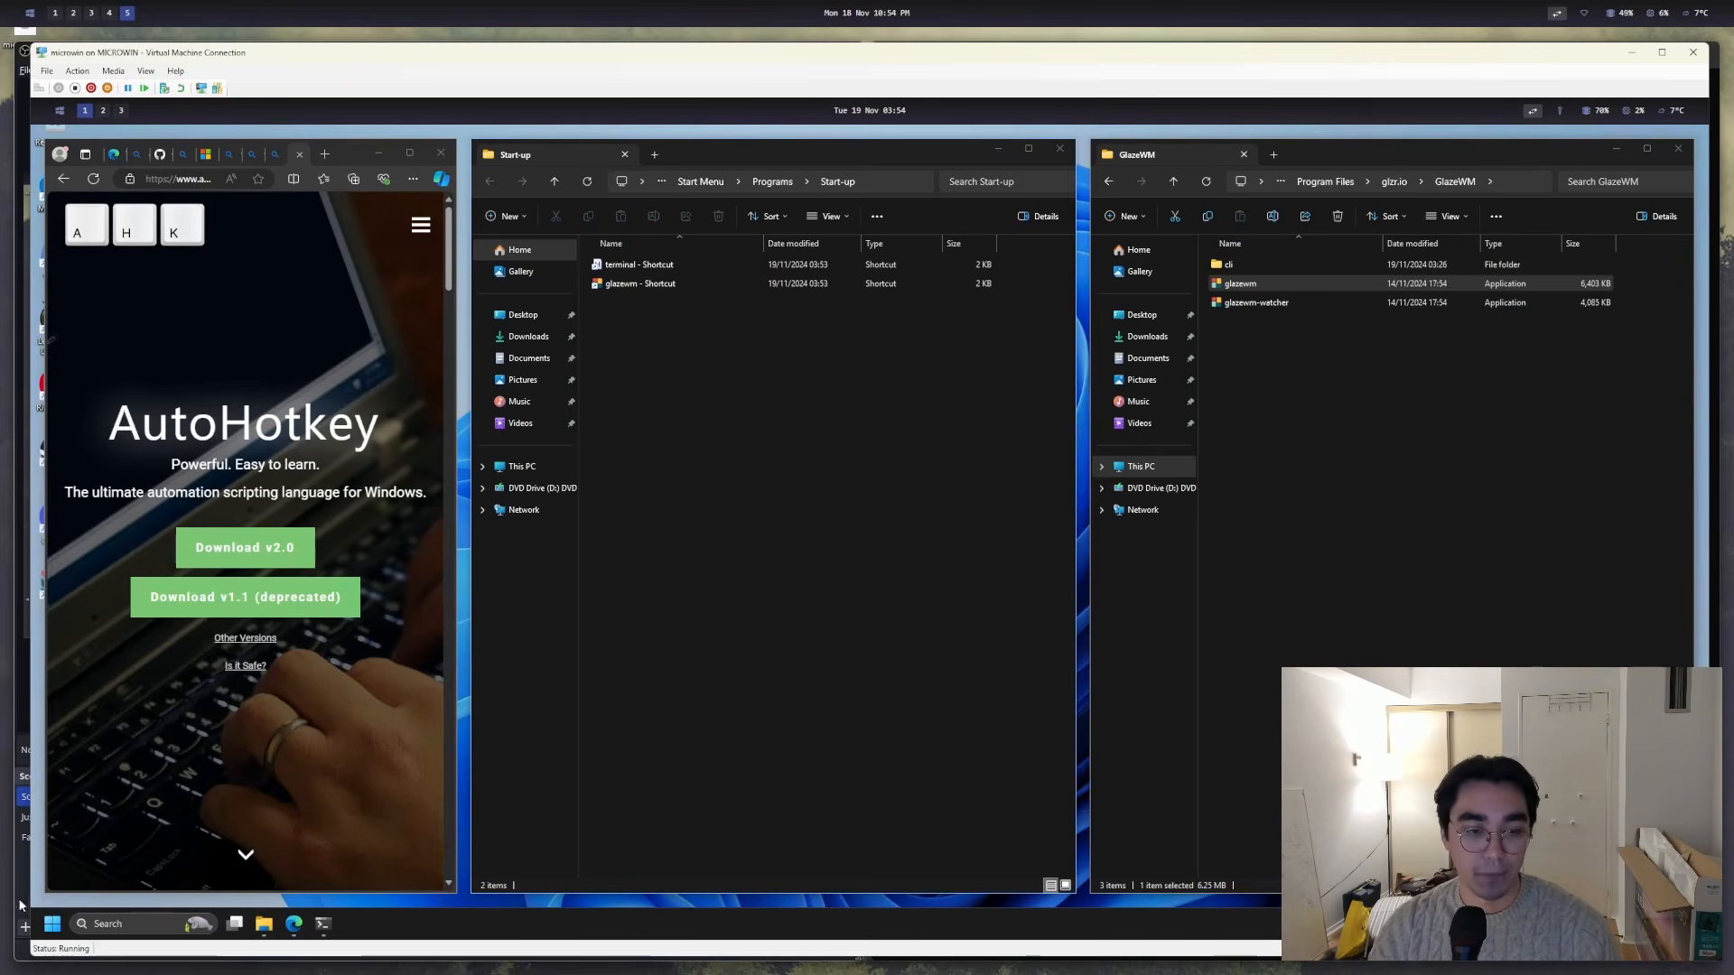
- Restart the microwin virtual machine, and check that the PowerToys Run launcher responds after start-up
click(51, 923)
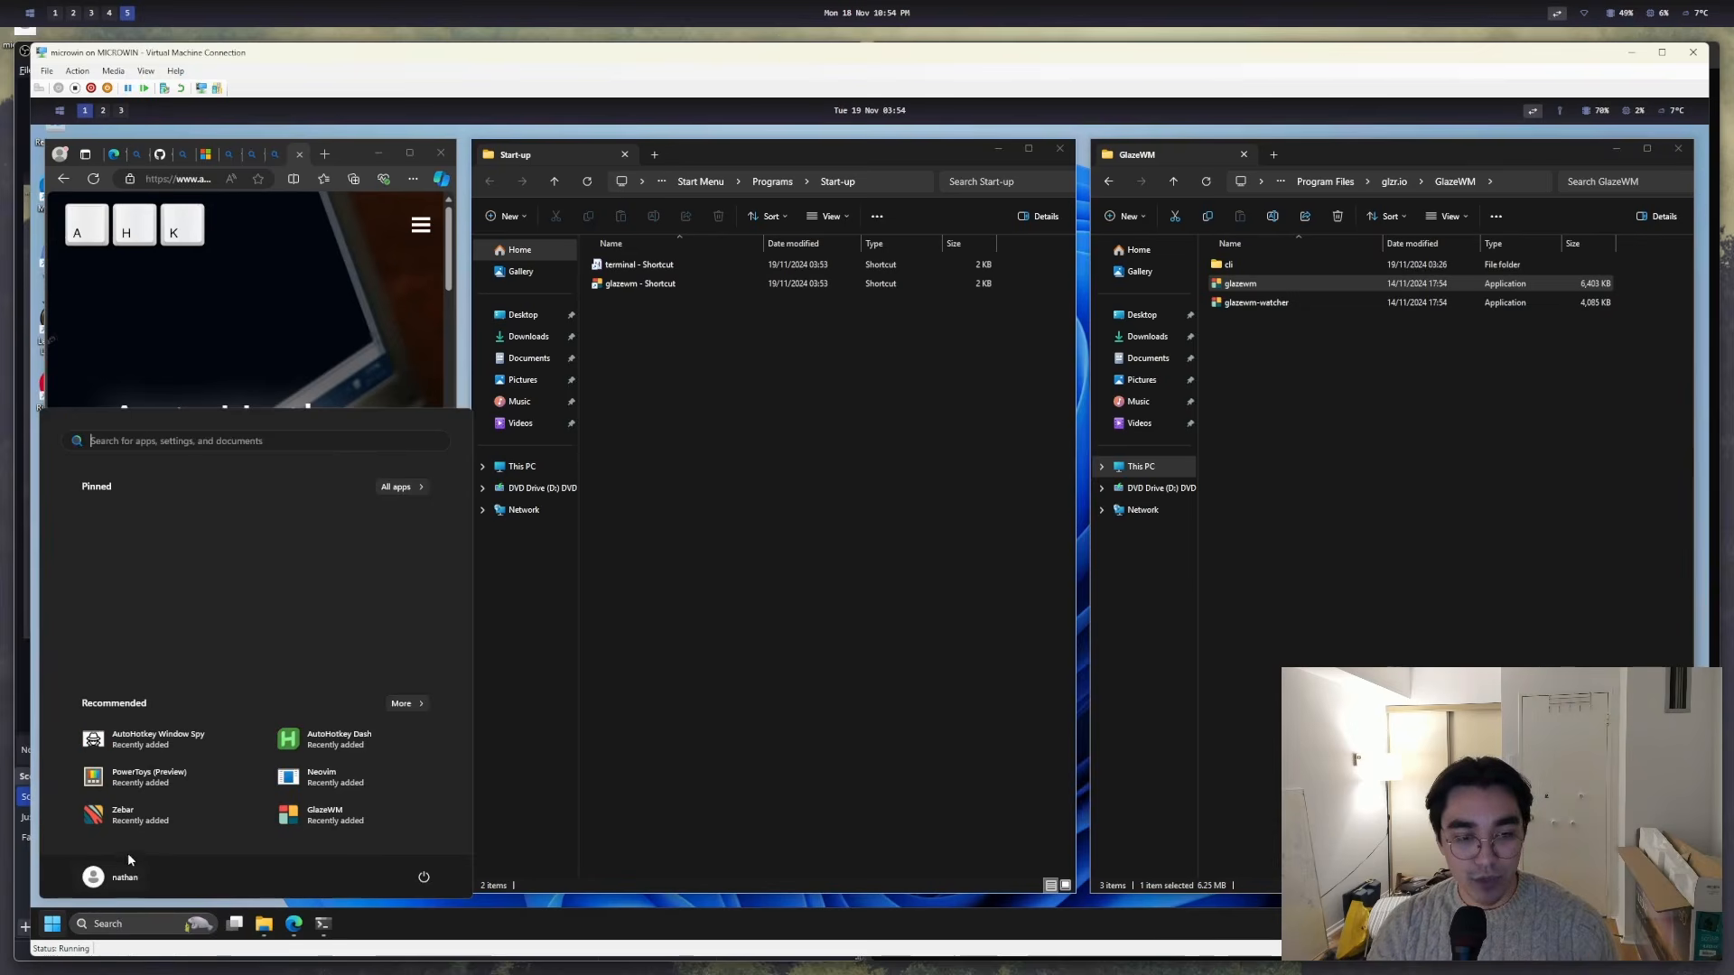
click(416, 876)
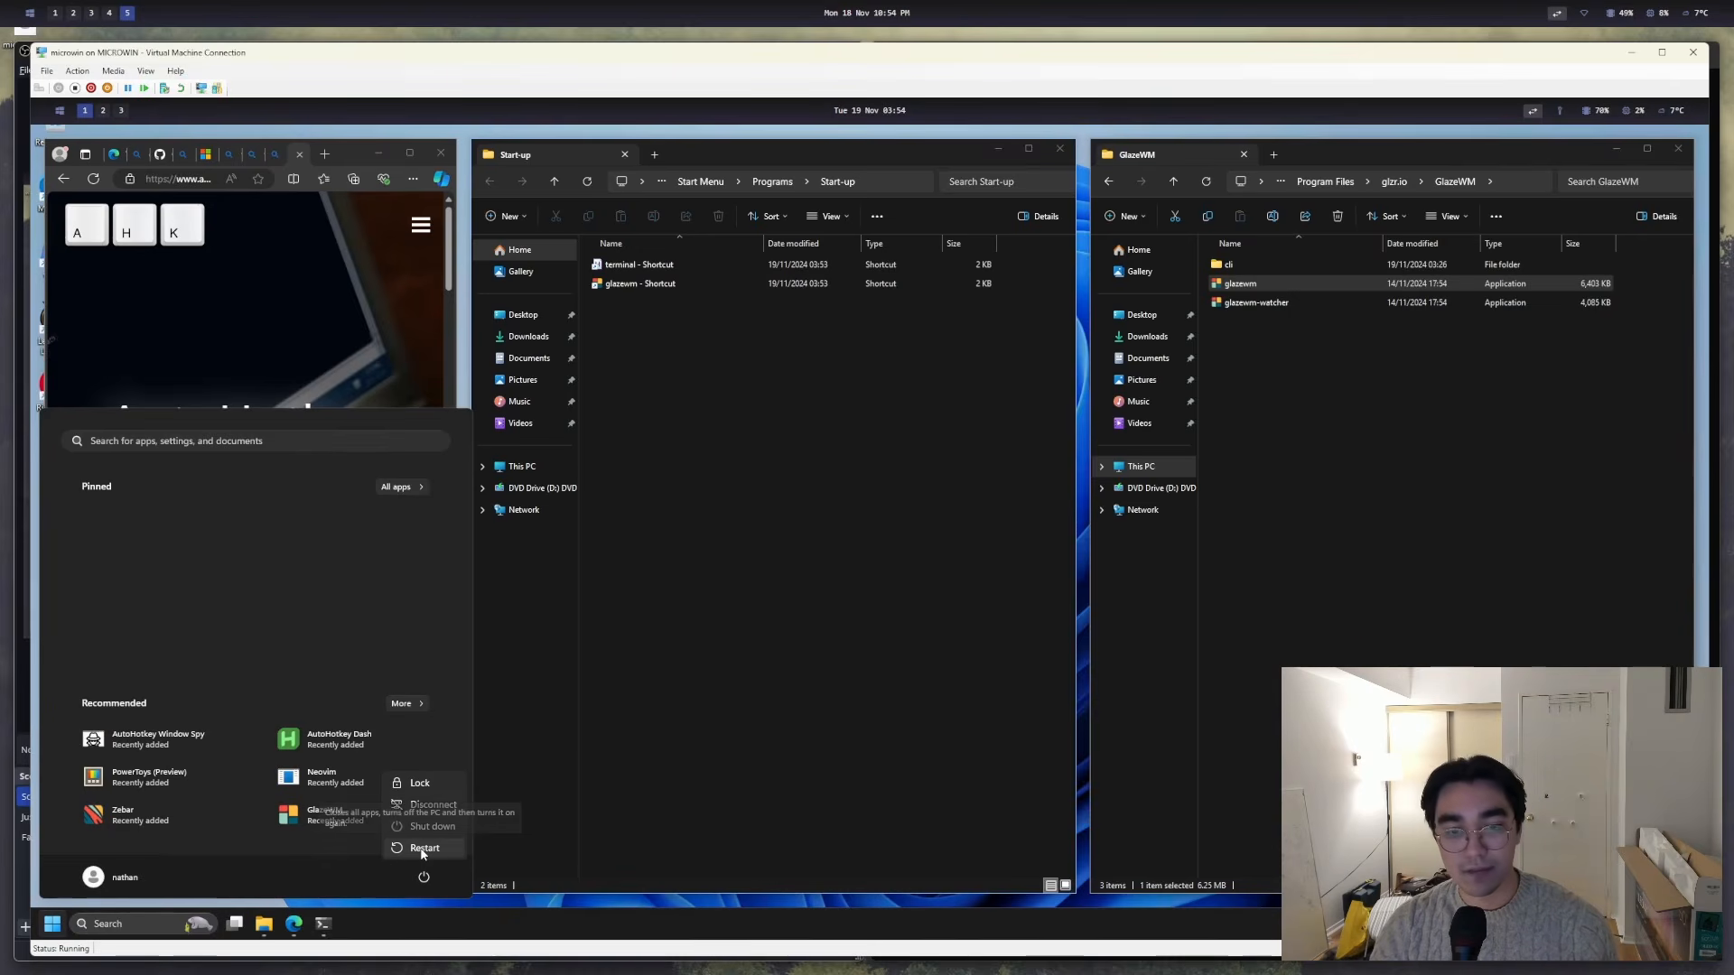
click(421, 849)
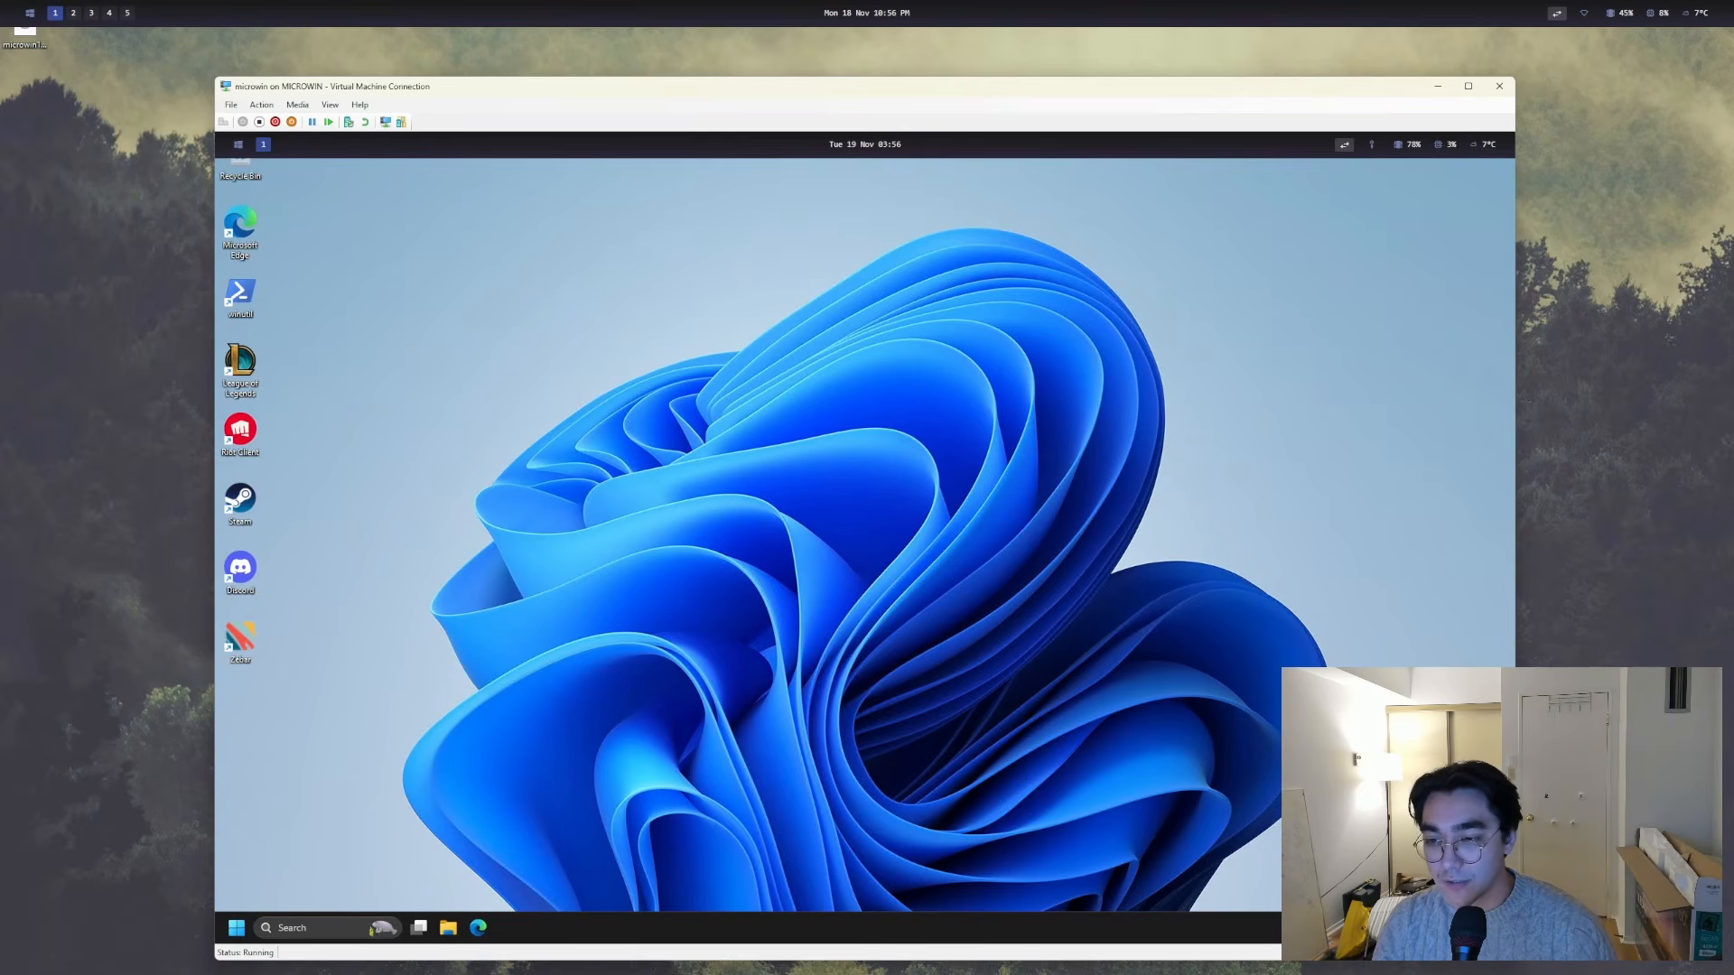
key(alt+space)
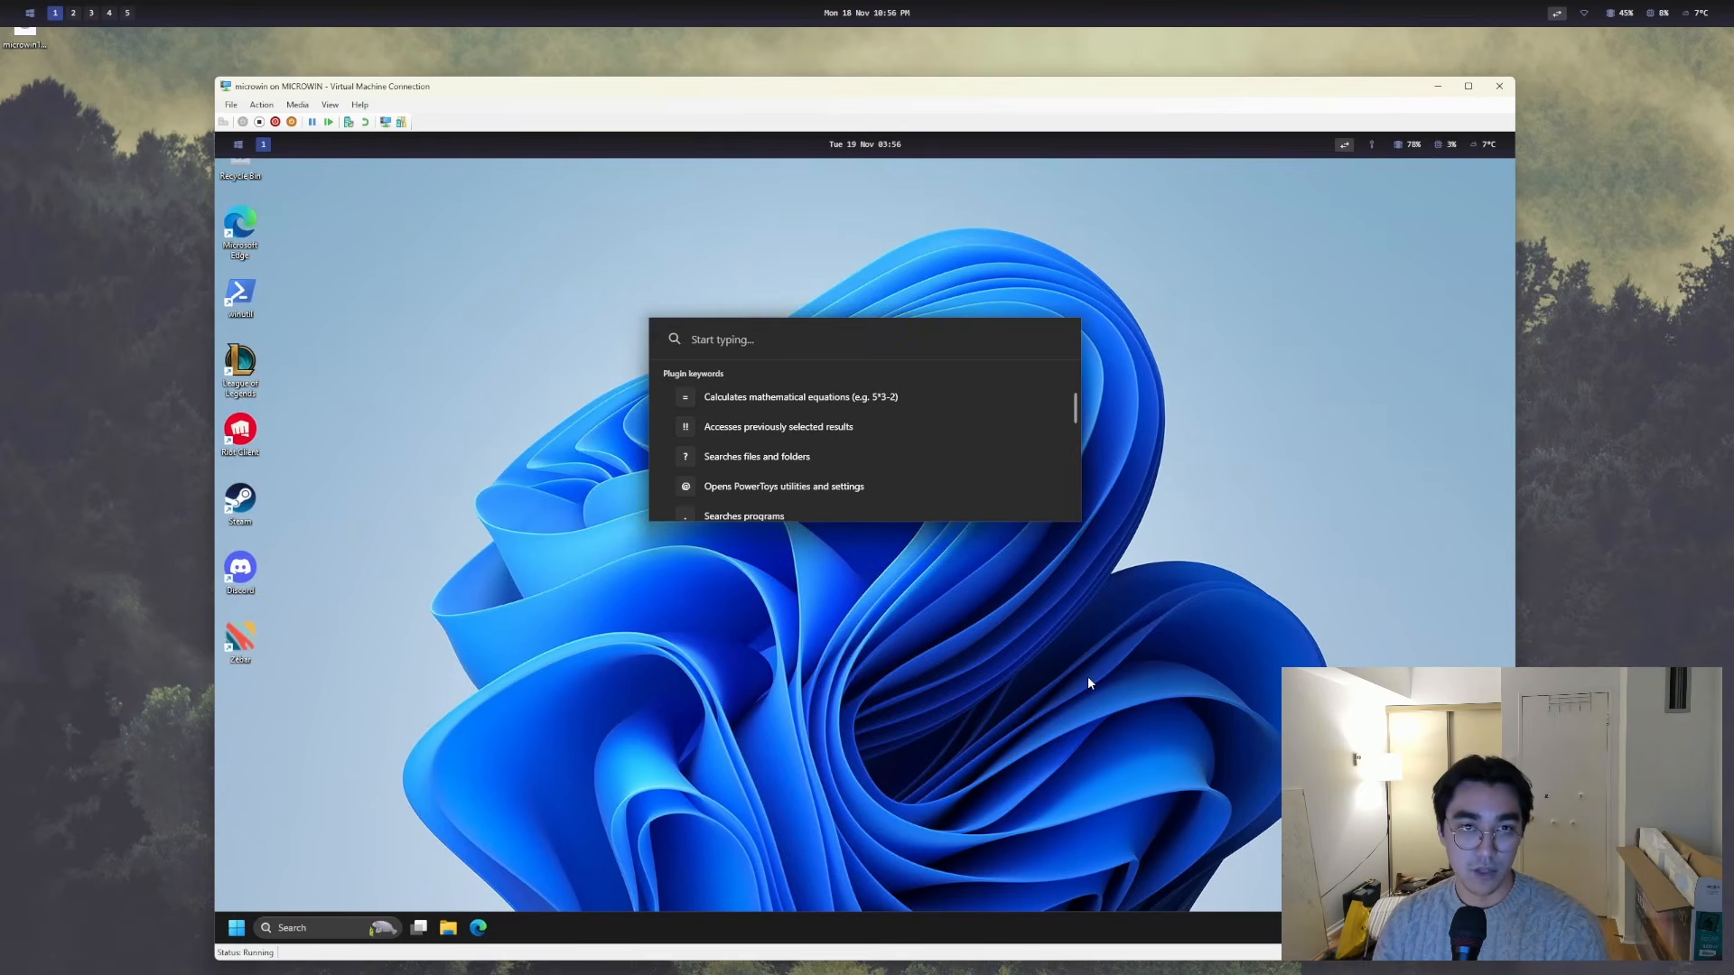
key(Escape)
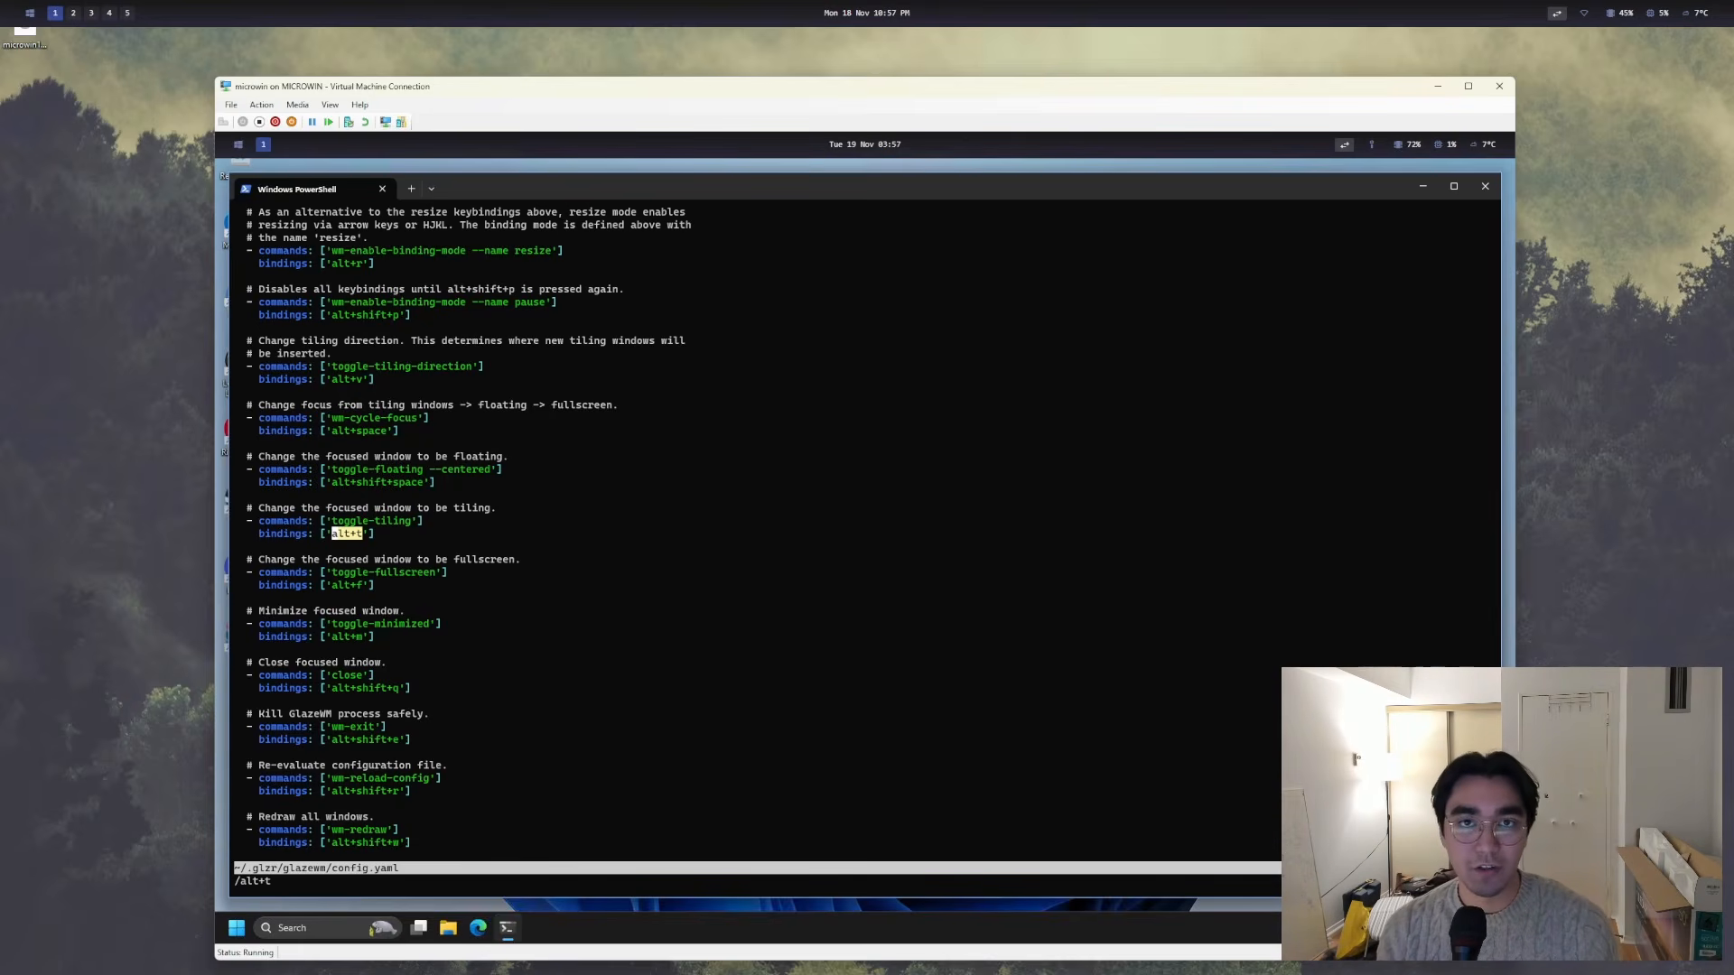
- Comment out the commands and bindings lines of the toggle-tiling alt+t keybinding in the GlazeWM config.yaml
key(shift+v)
key(k)
key(k)
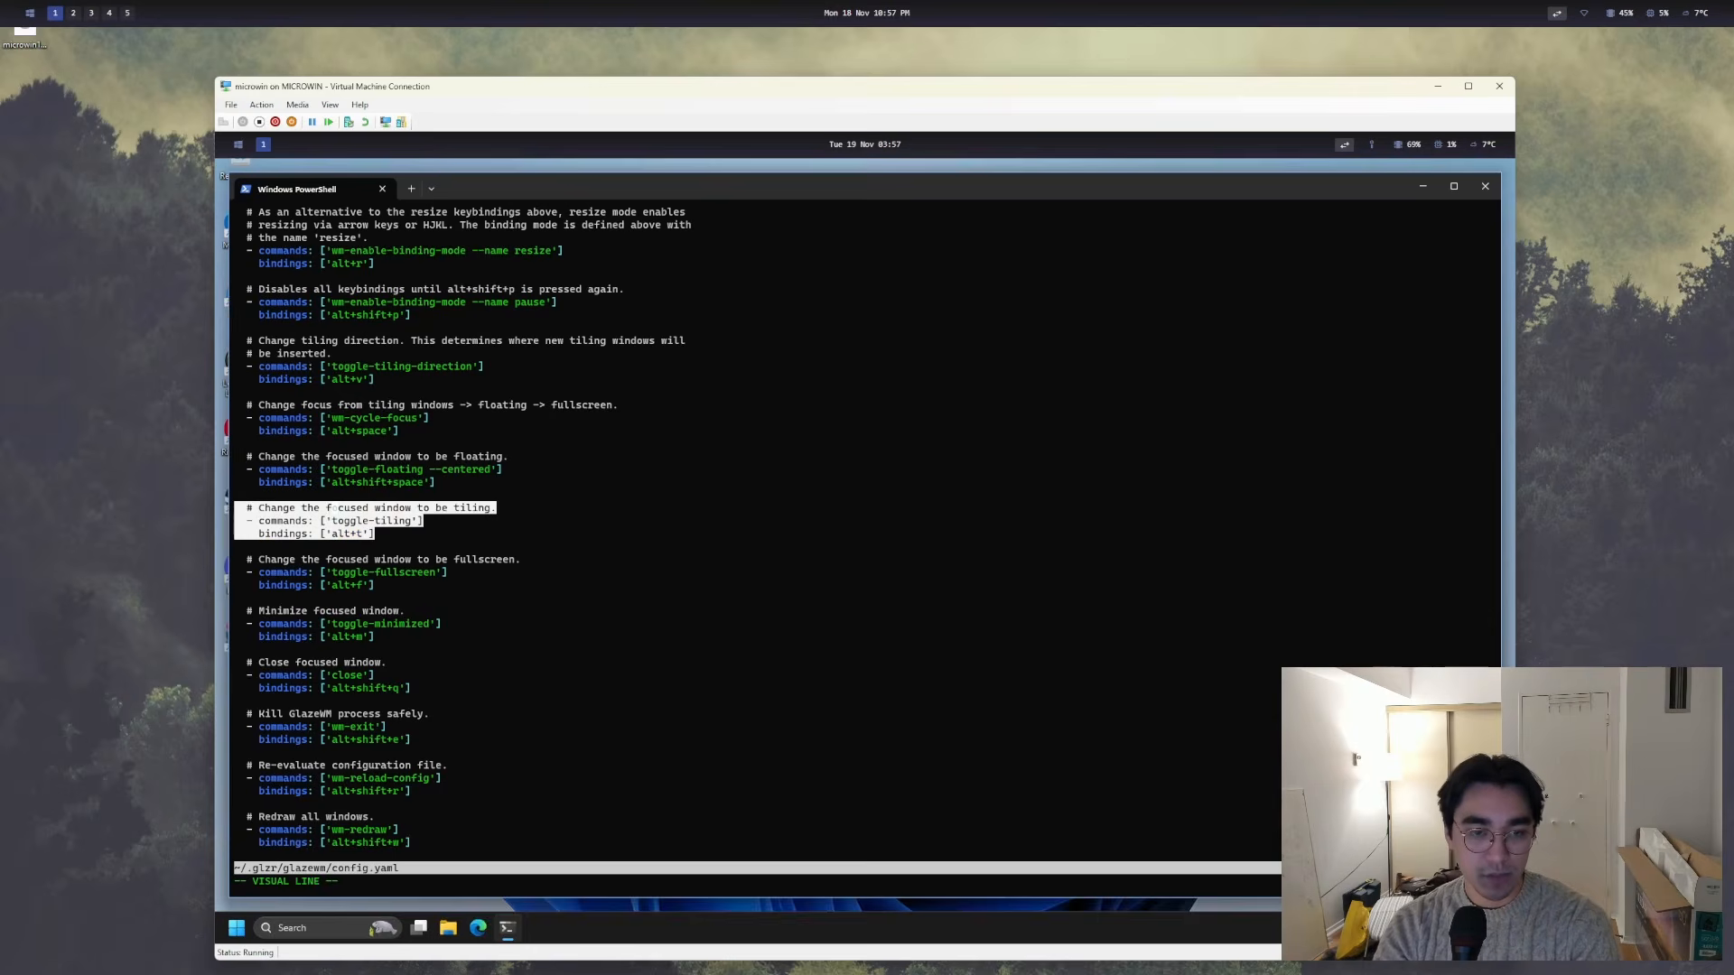
key(j)
key(g)
key(c)
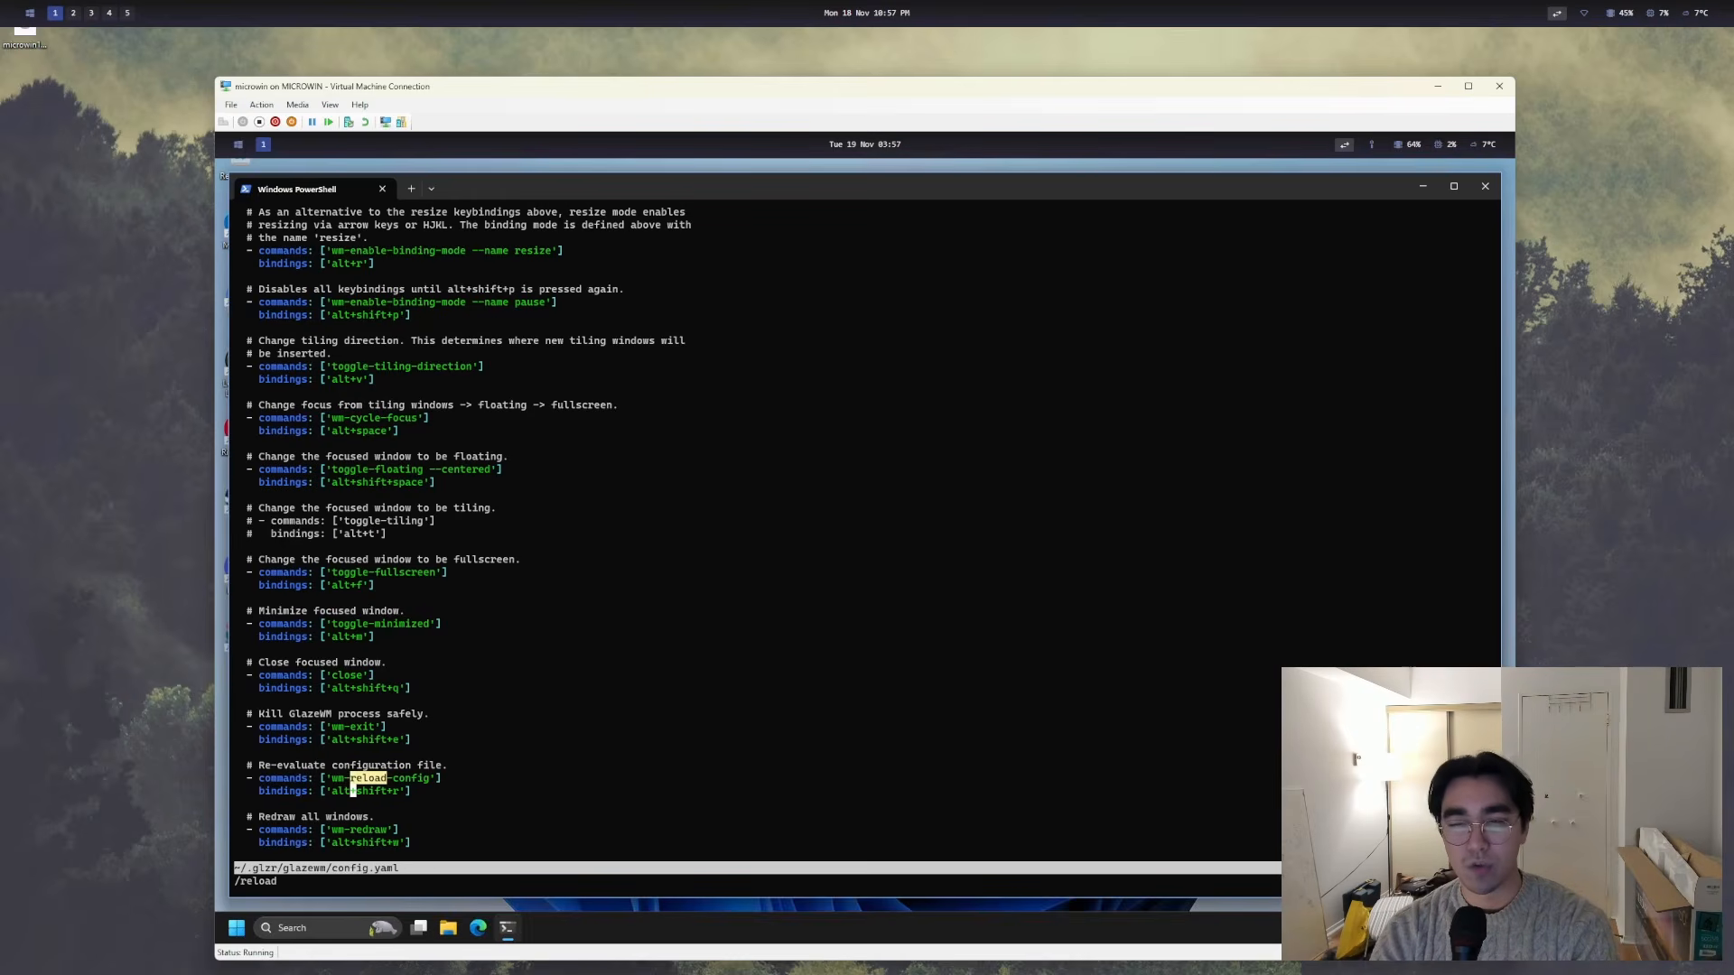
- Test the AutoHotkey terminal hotkey by opening five more terminal windows tiled beside the config file
key(alt+Return)
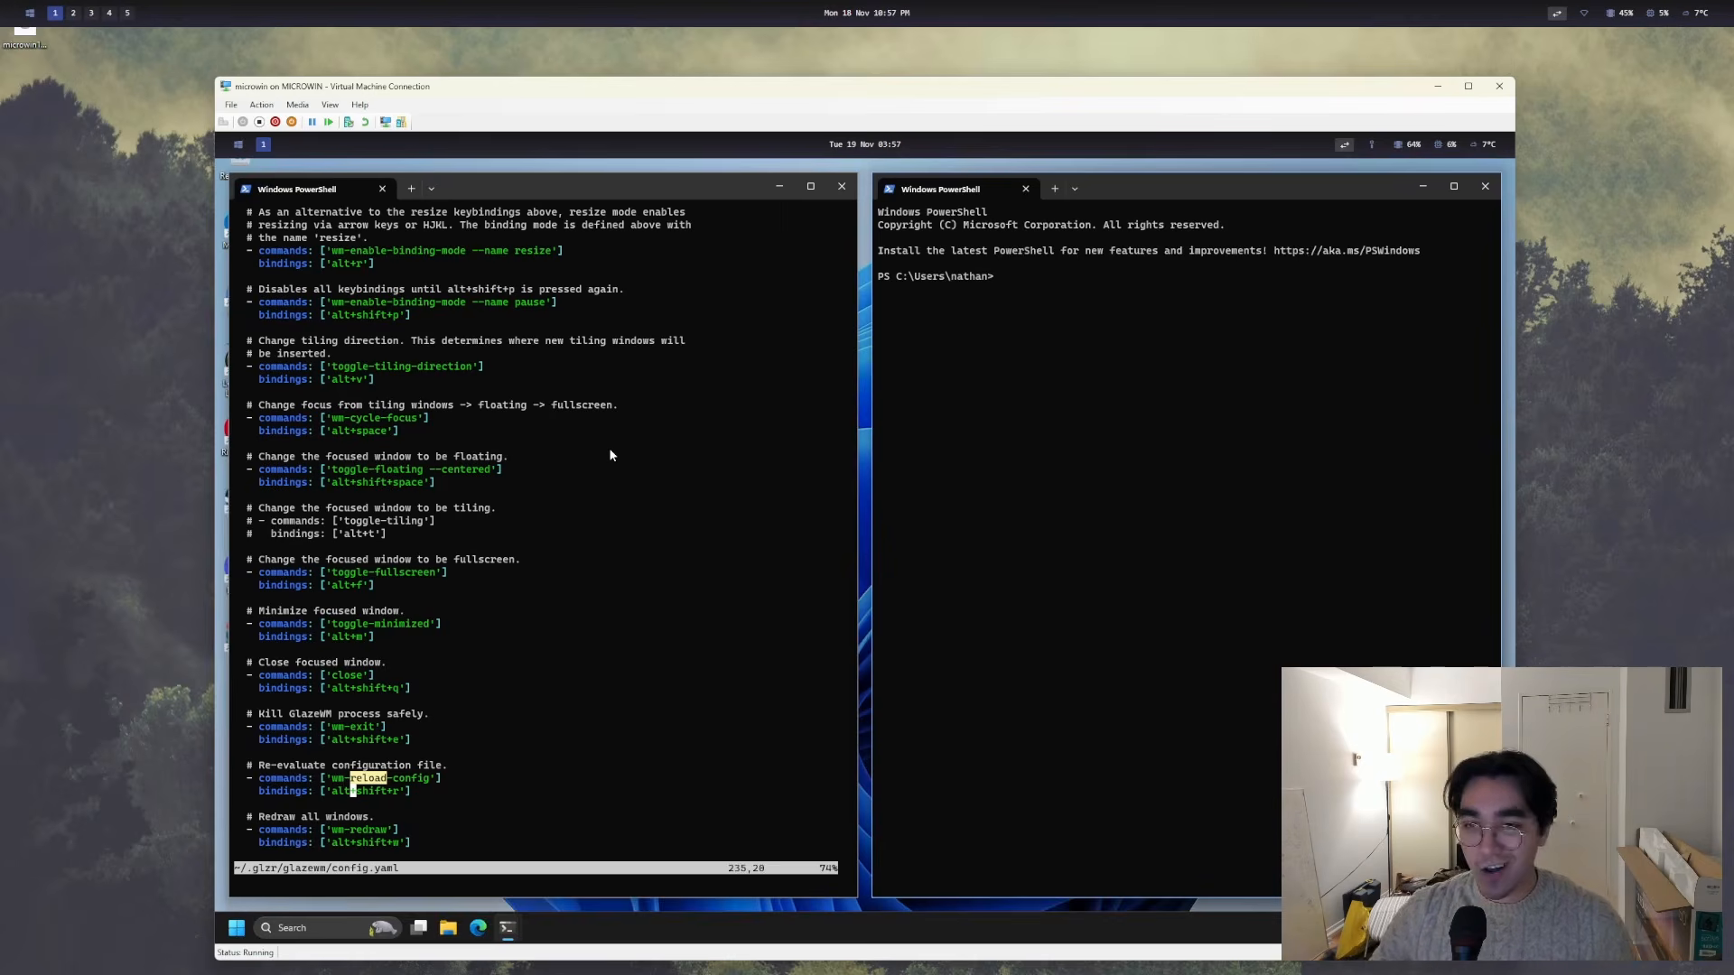
key(alt+Return)
key(alt+Return)
key(alt+Return)
key(alt+Return)
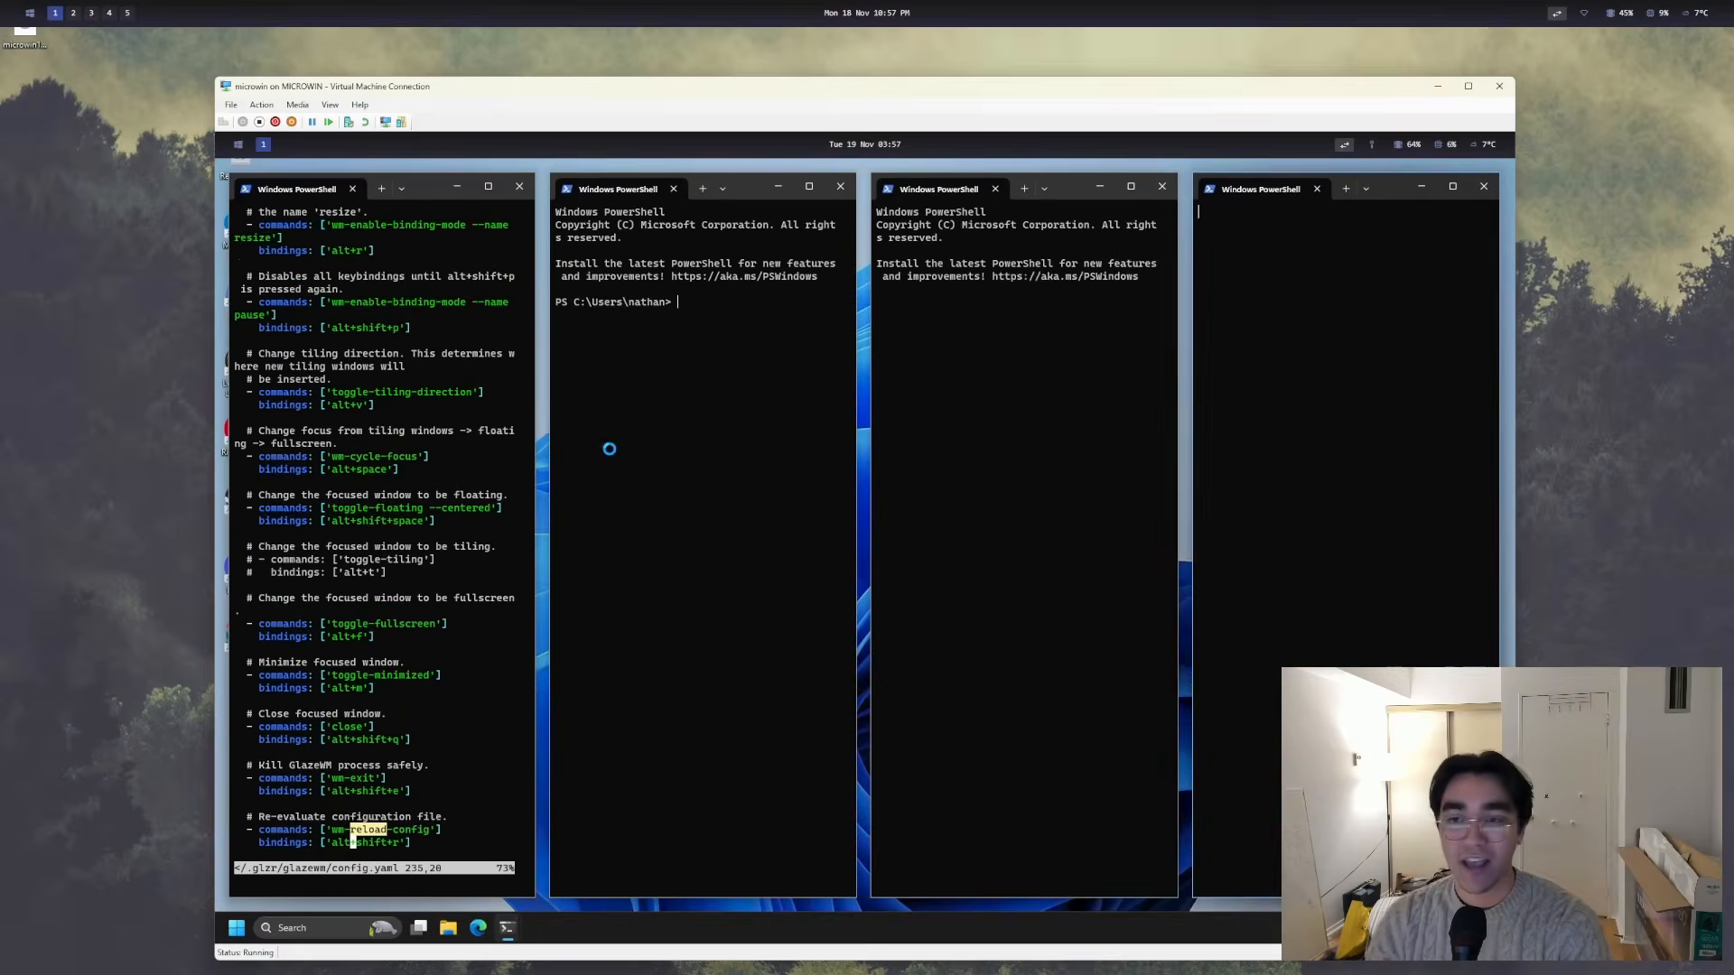
key(alt+v)
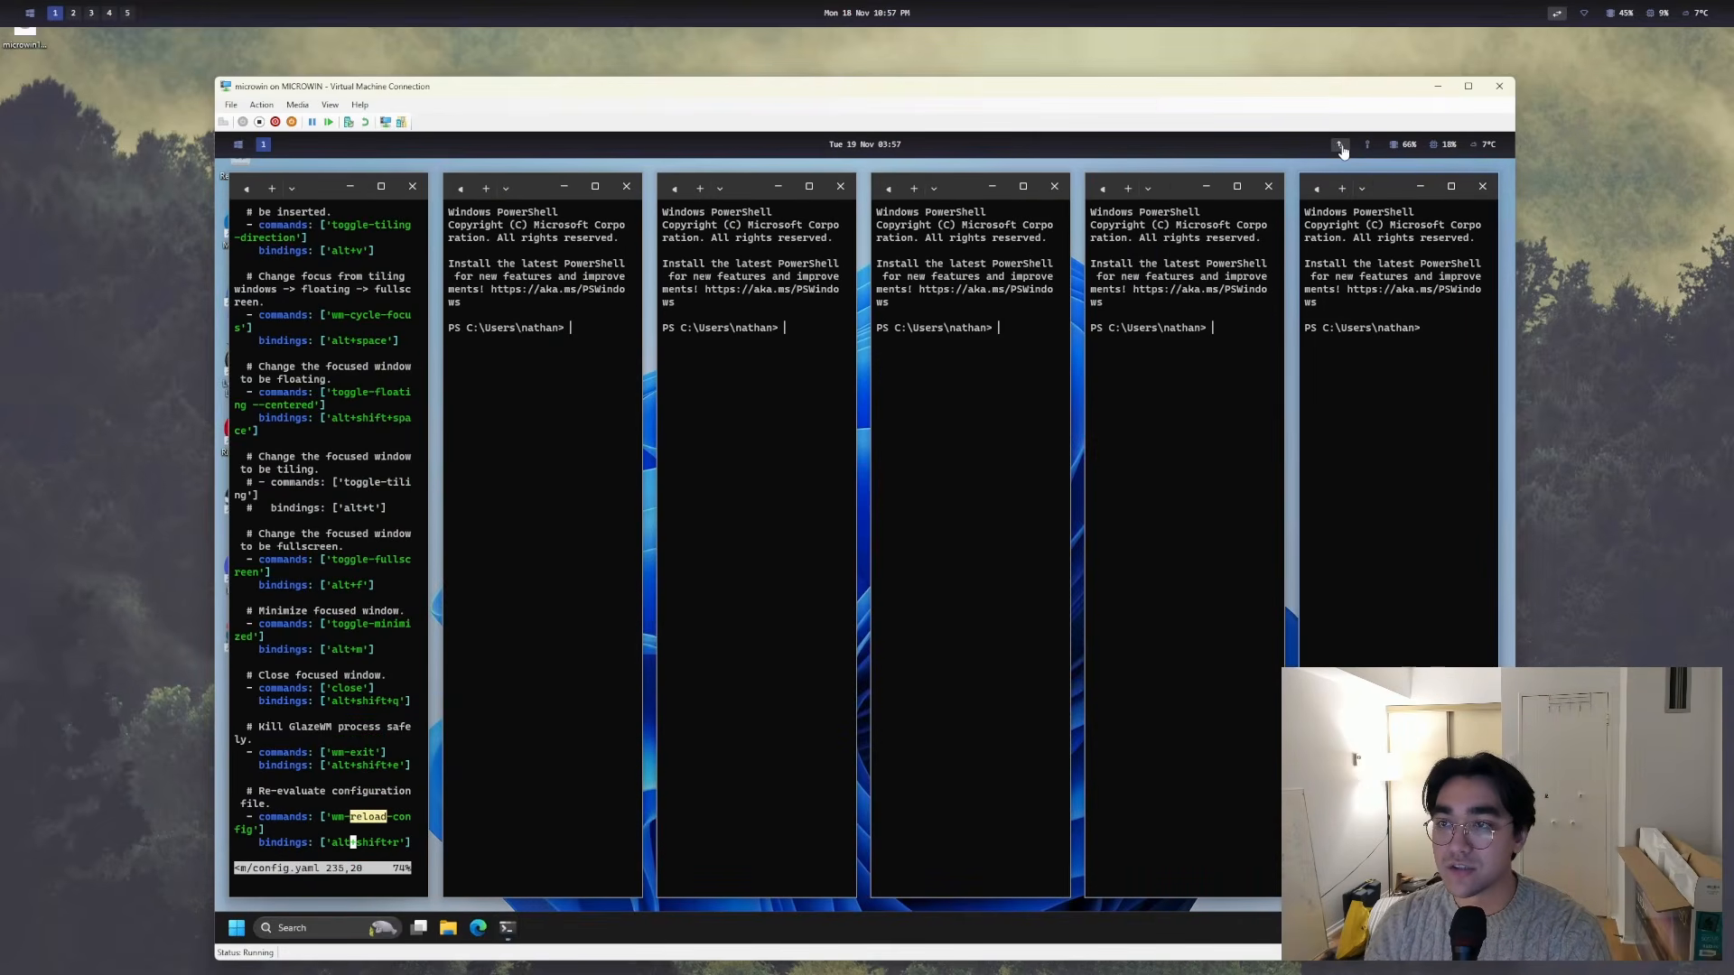
key(alt+Return)
key(alt+Return)
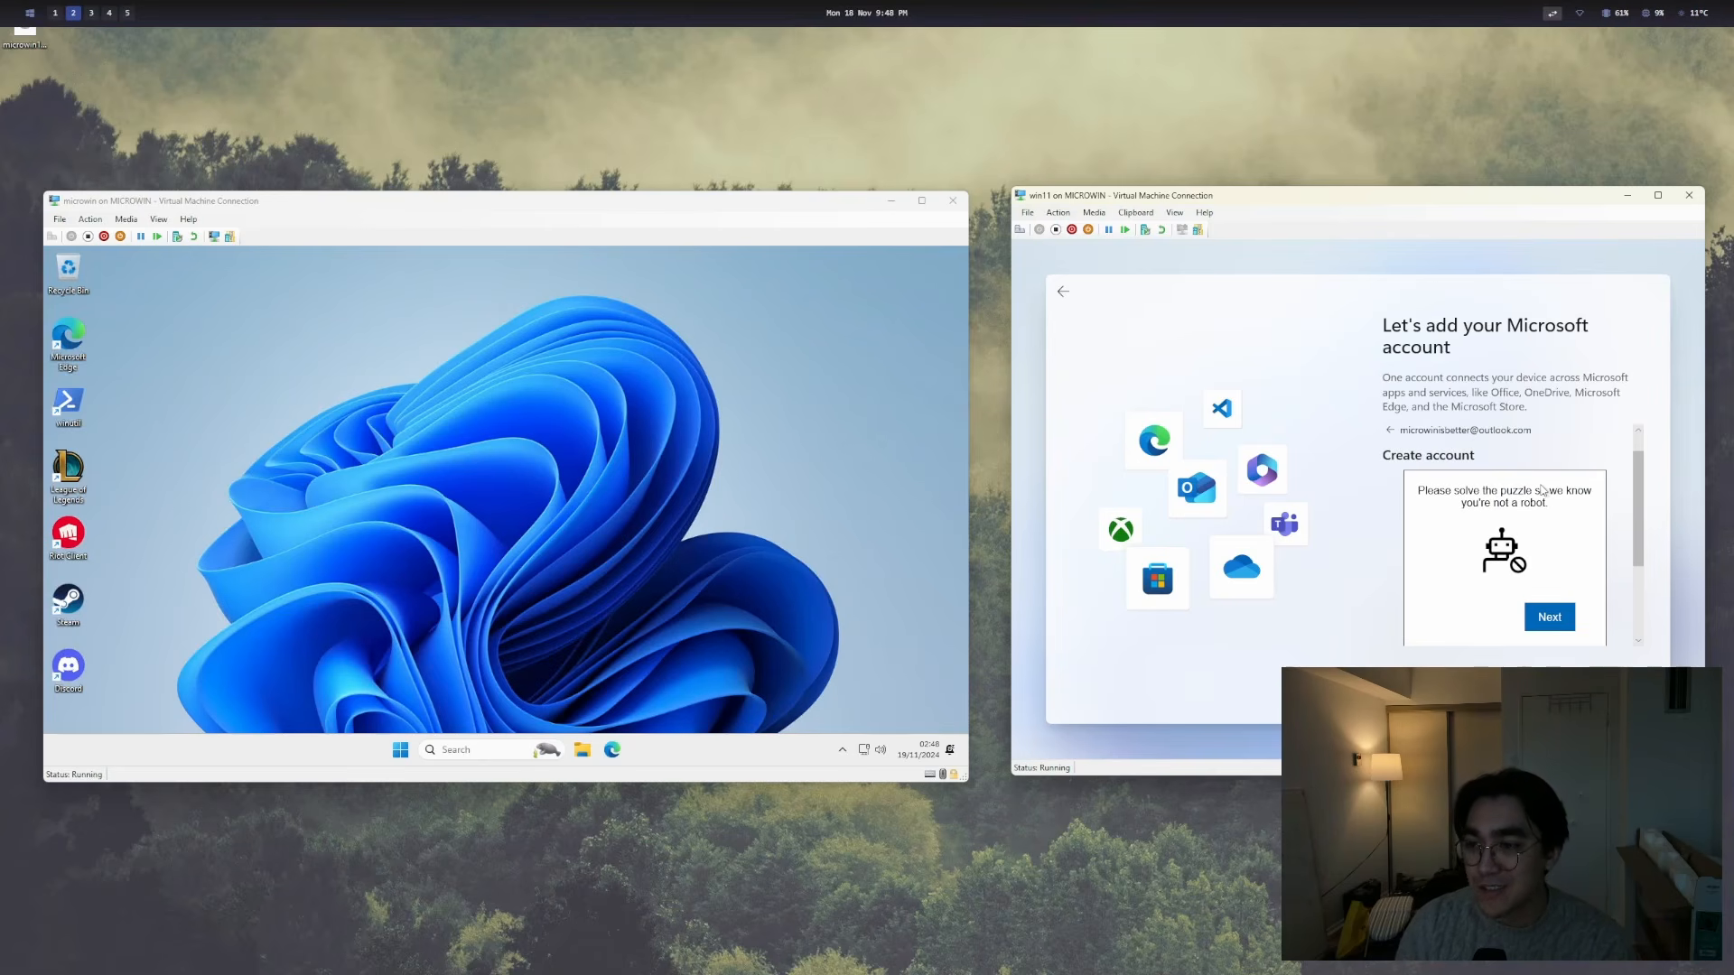
- Start the robot-check puzzle for creating the Microsoft account in the win11 virtual machine
scroll(1557, 507, down, 3)
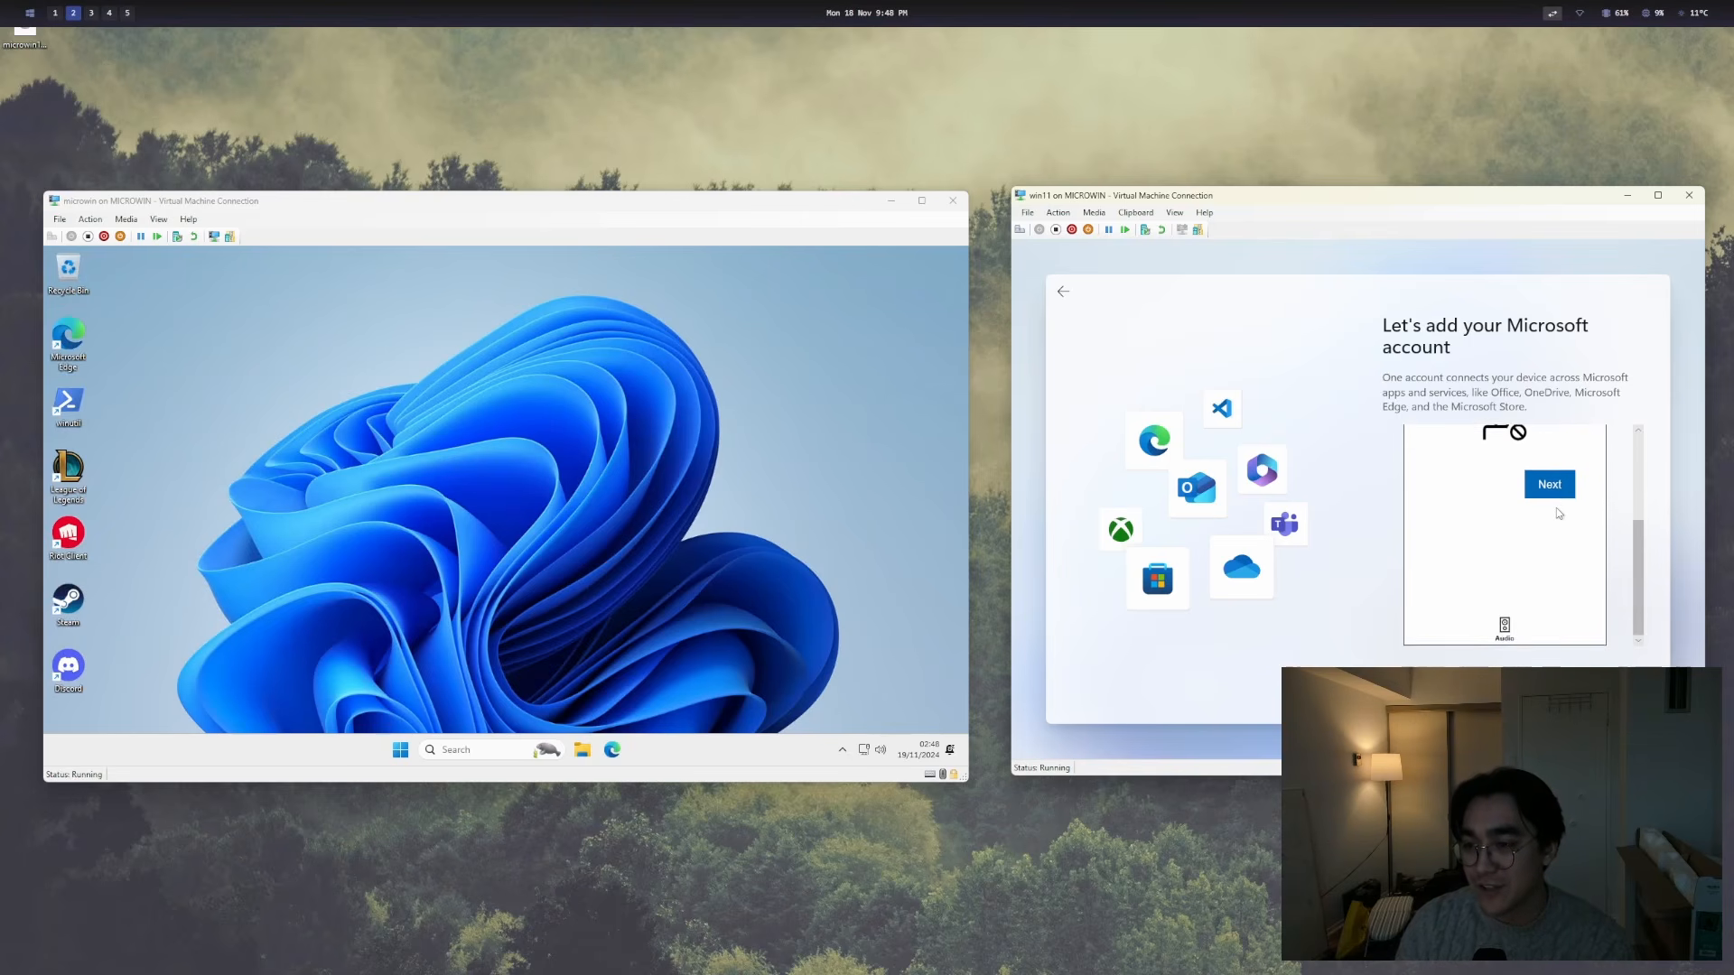
click(1551, 488)
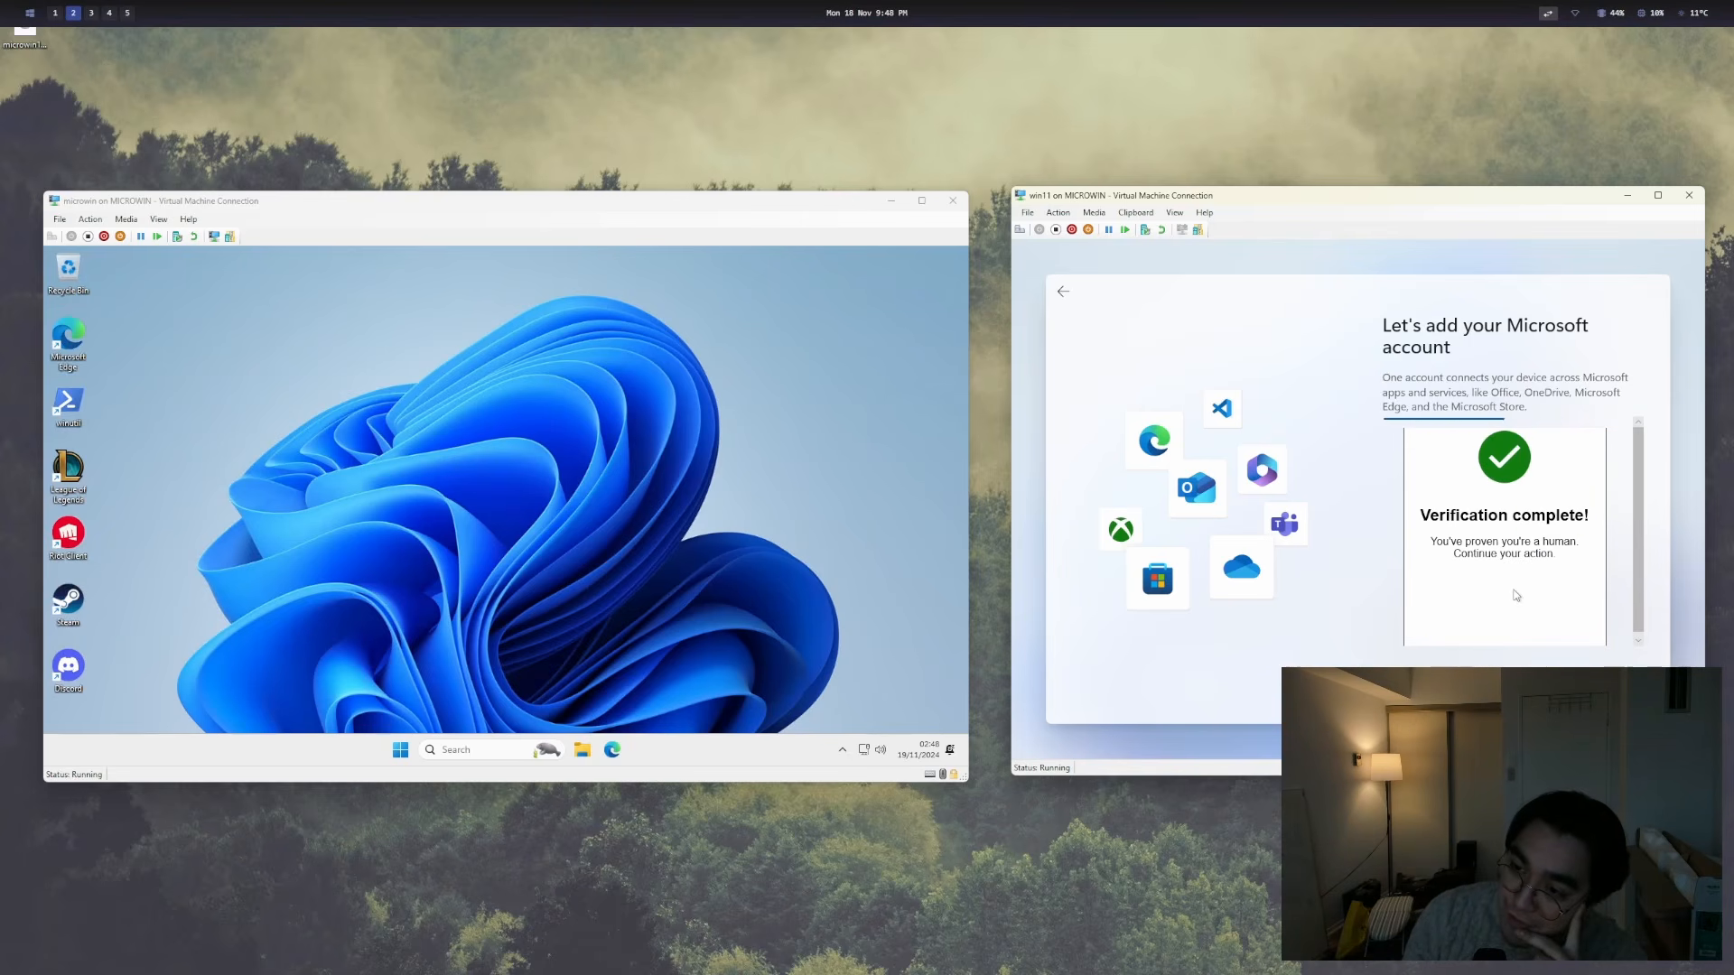